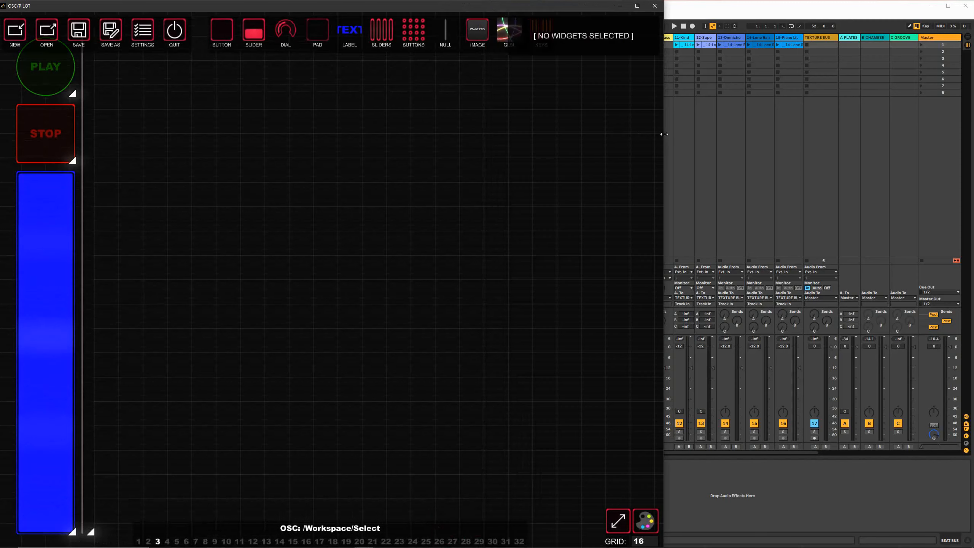
- Add a pad widget beside the vertical divider and resize and position it as a square next to the blue slider
left_click_drag(326, 36, 245, 417)
left_click_drag(182, 346, 180, 343)
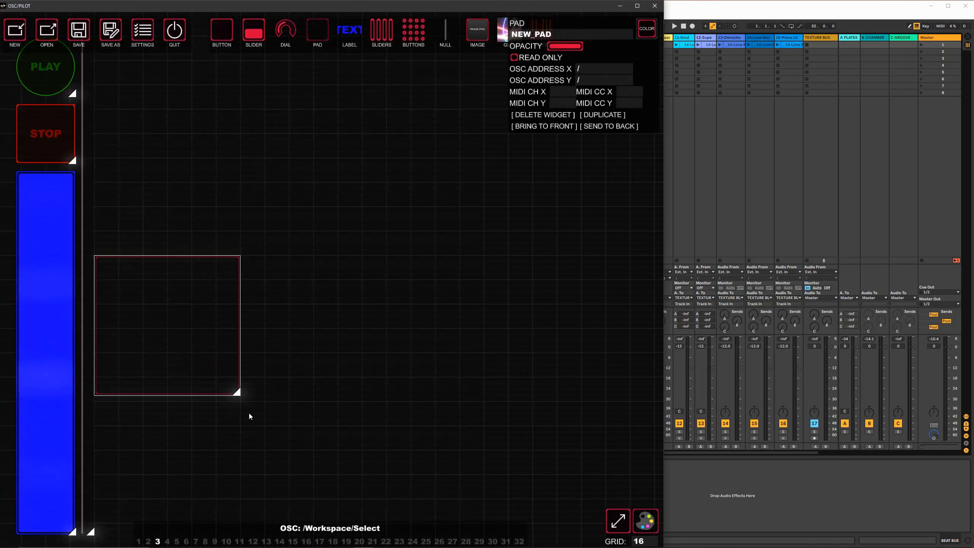
left_click_drag(238, 392, 240, 402)
left_click_drag(187, 365, 225, 339)
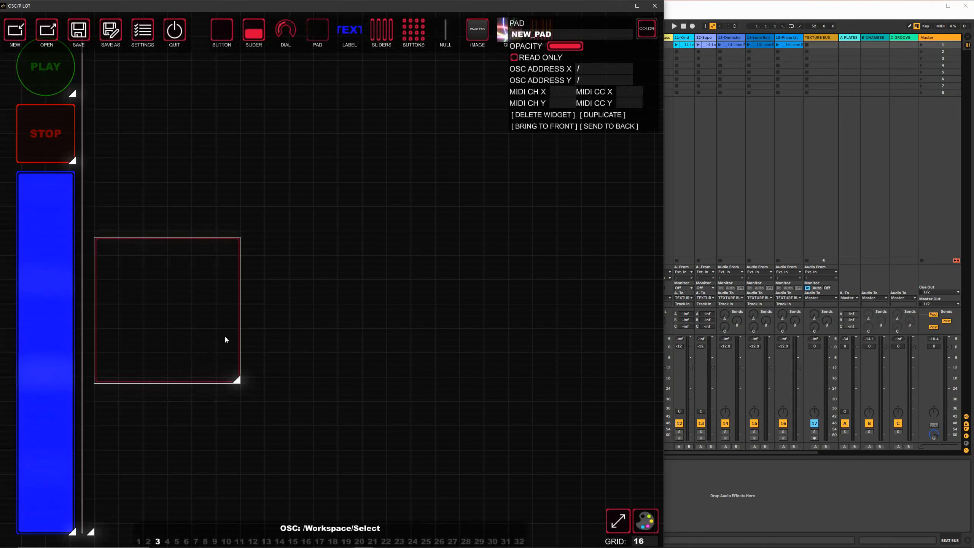
left_click(281, 340)
left_click(232, 328)
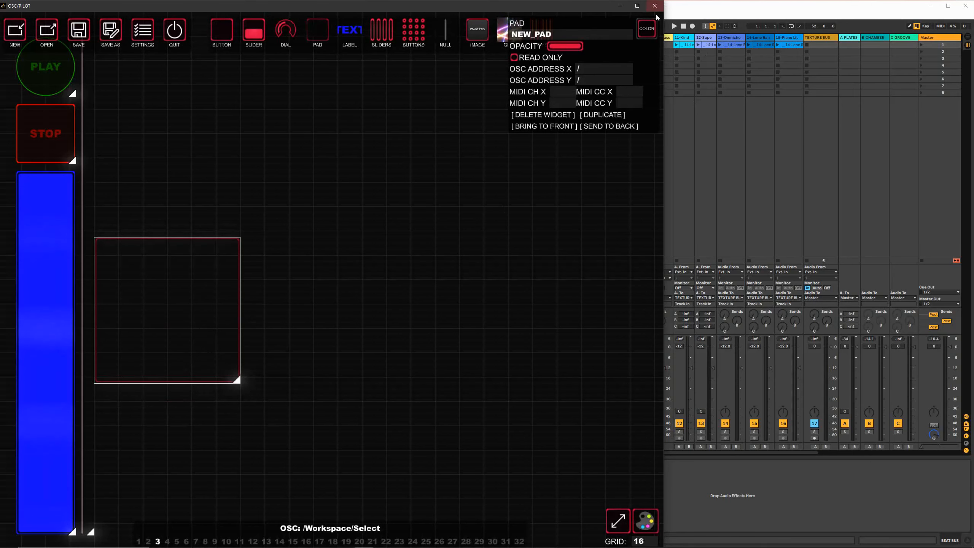
- Change the new pad's color to orange and deselect it
left_click(648, 29)
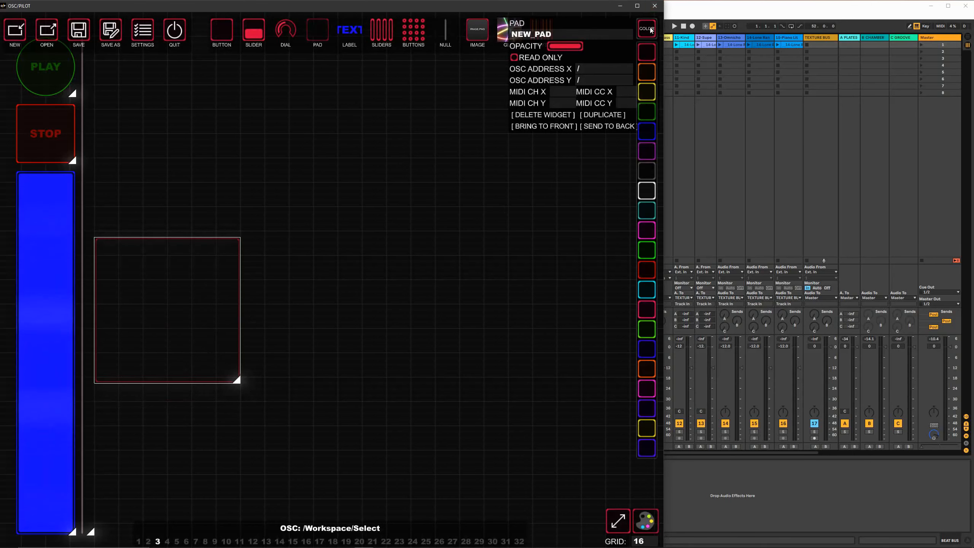
left_click(643, 75)
left_click(473, 232)
- Switch to Ableton Live, widen the BEAT BUS track and start playback
left_click(717, 11)
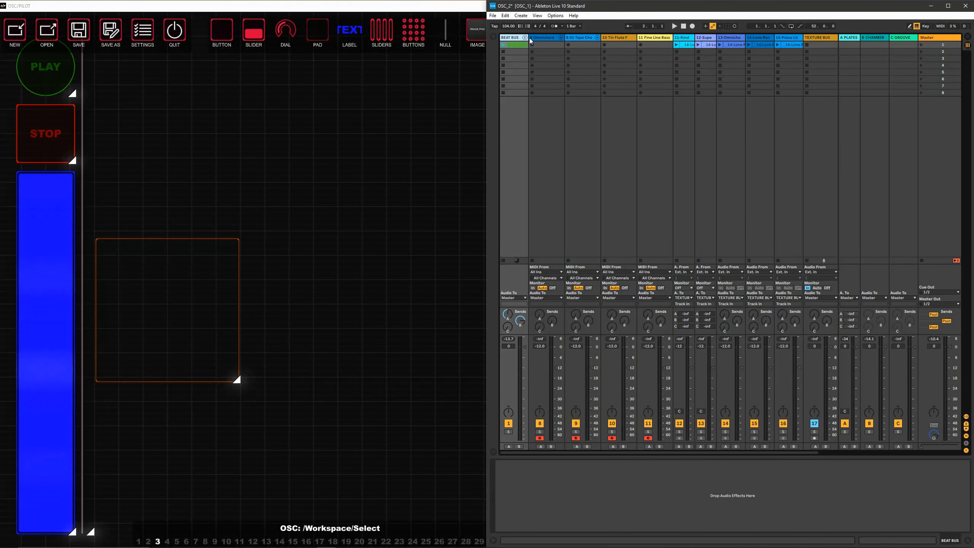
left_click_drag(527, 39, 561, 42)
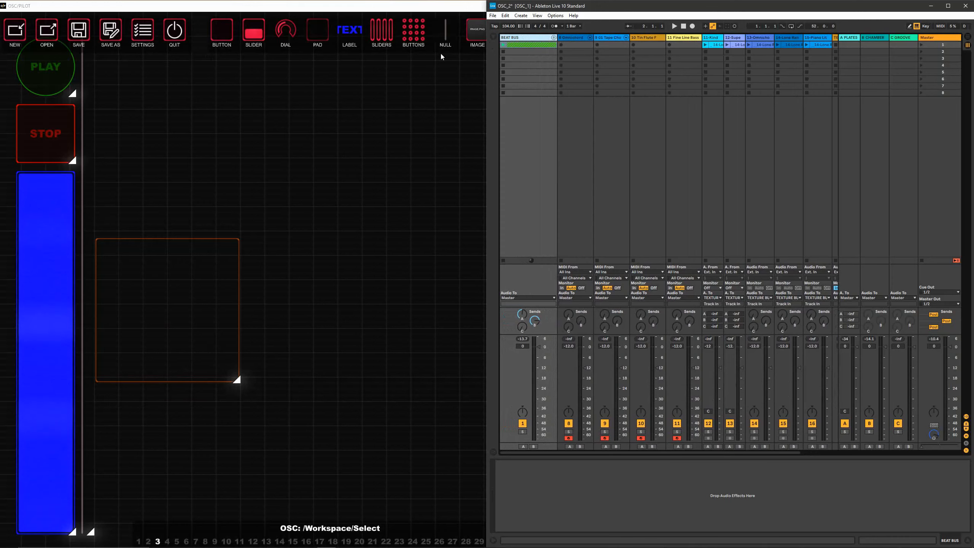
left_click(674, 26)
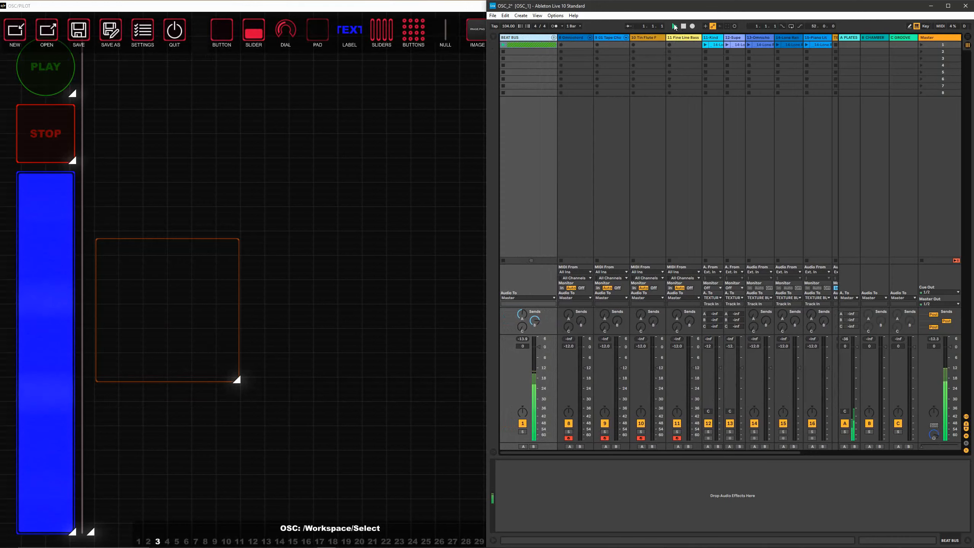
- Unfold the BEAT BUS group and the BEAT group inside it to show their tracks and the BEAT devices
left_click(554, 38)
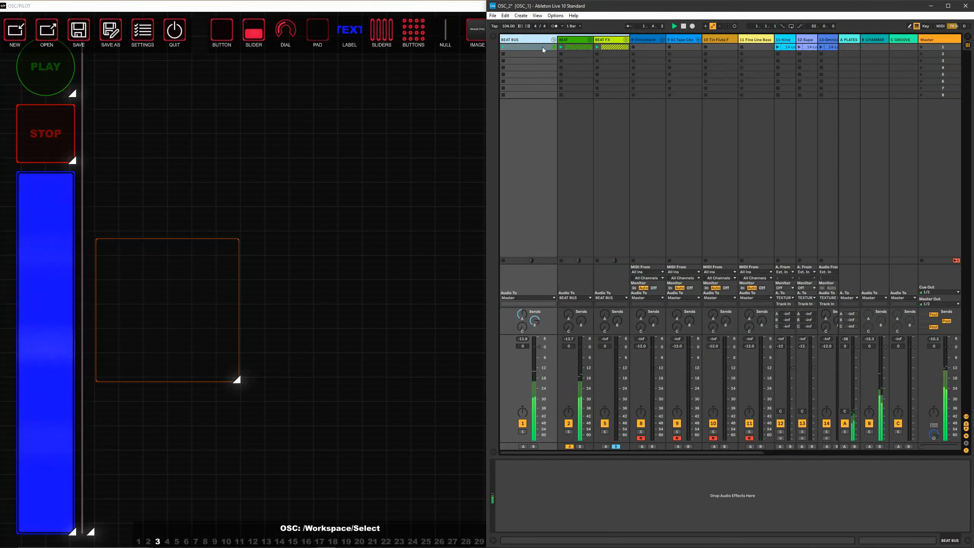
left_click(577, 40)
left_click(590, 40)
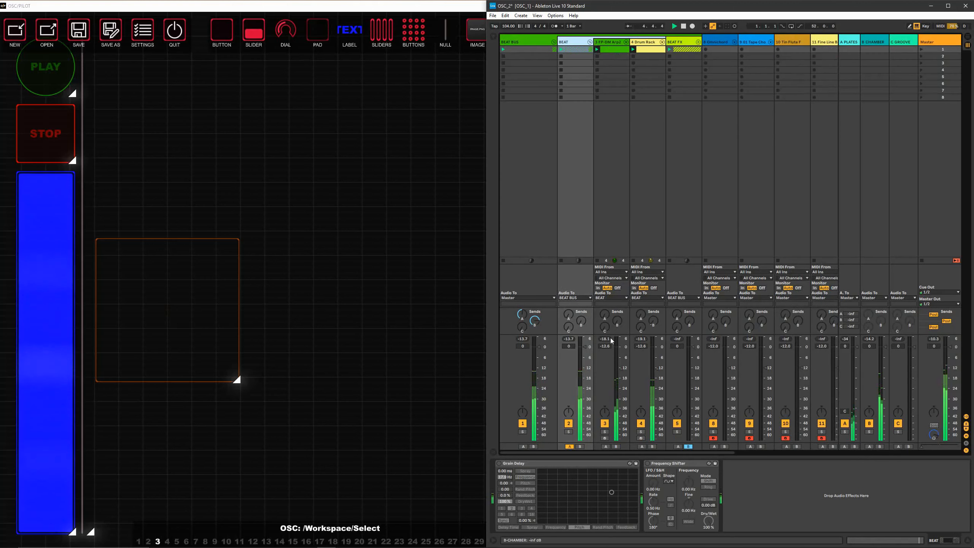
- Solo track 3 and the Drum Rack track in turn to hear each, show the Drum Rack's devices and clear the solo
left_click(604, 432)
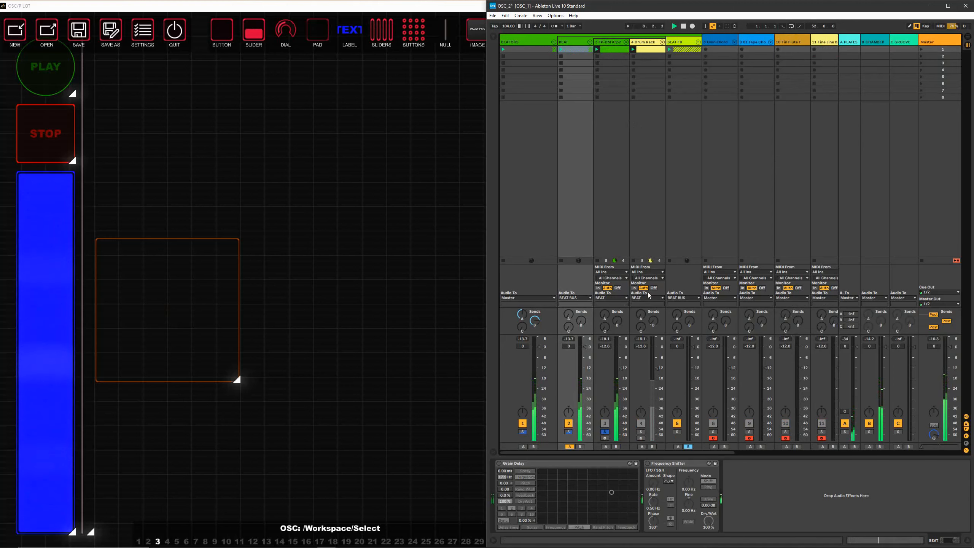
left_click(604, 432)
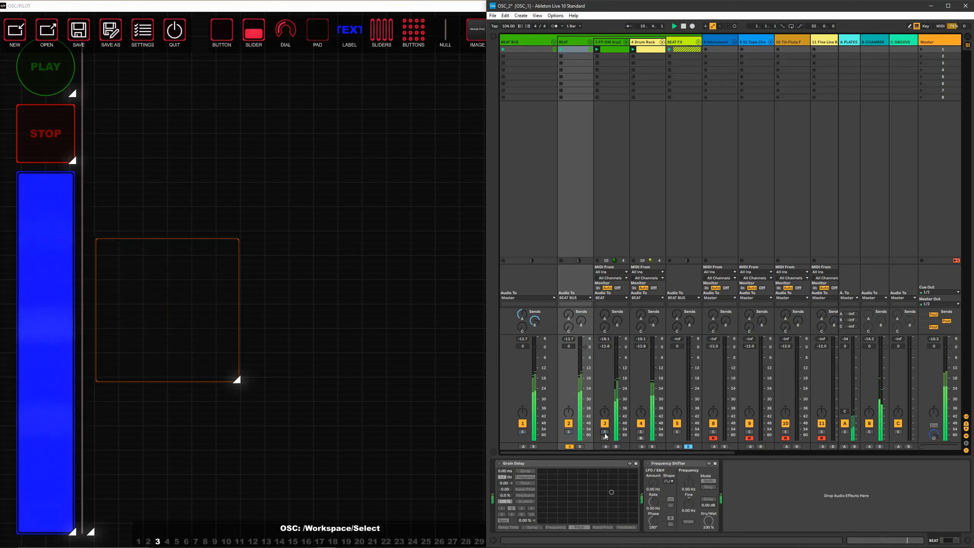
left_click(640, 432)
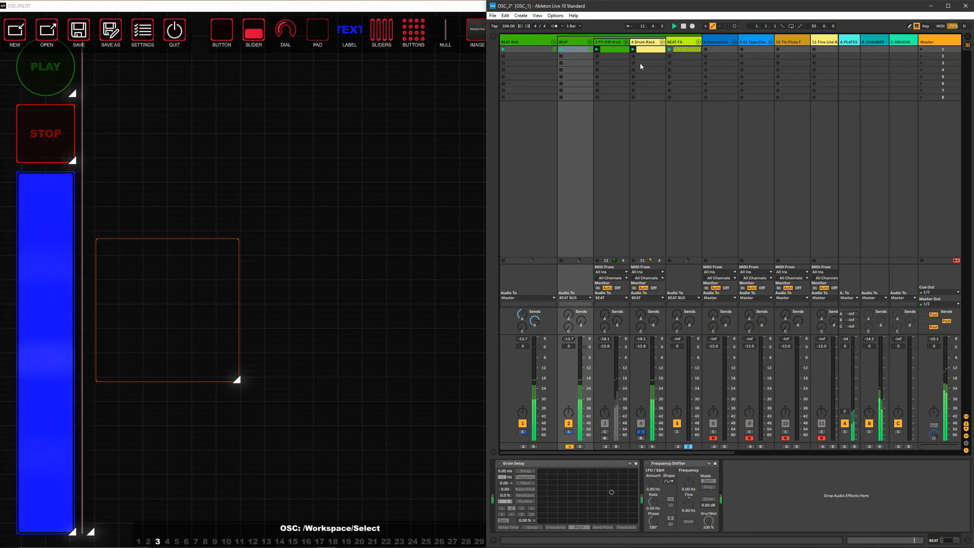
left_click(641, 45)
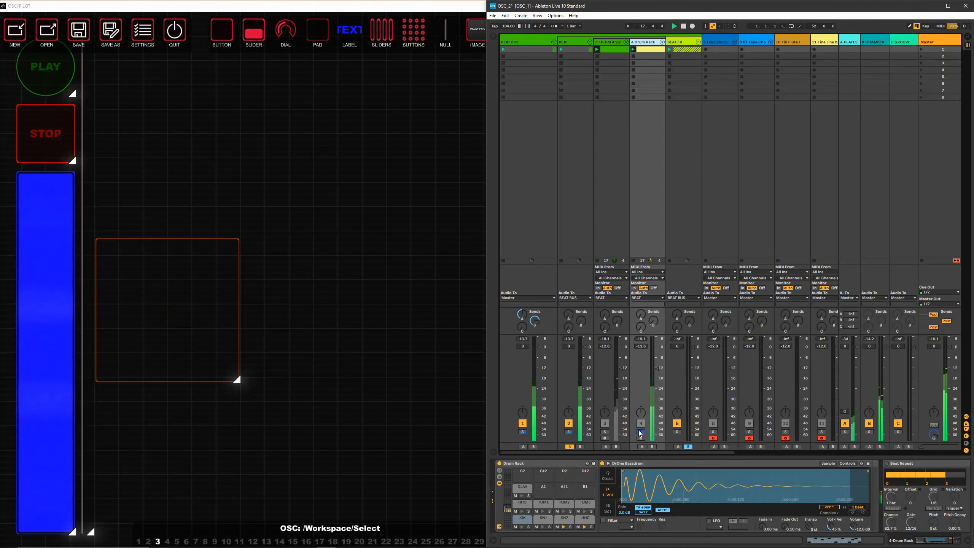
left_click(523, 431)
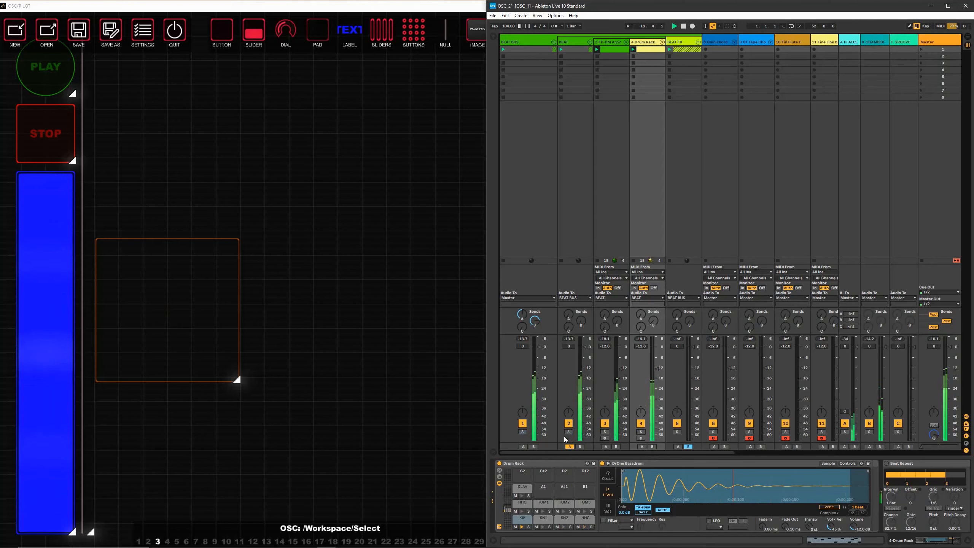
- Fold the BEAT group, show the BEAT FX devices and sweep the Grain Delay's XY point through different frequency and pitch values
left_click(589, 42)
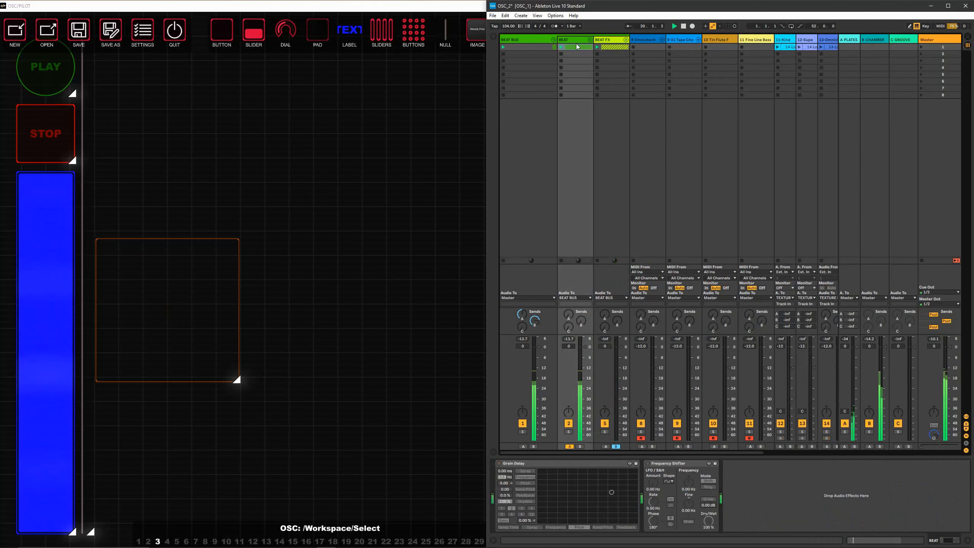
left_click(601, 40)
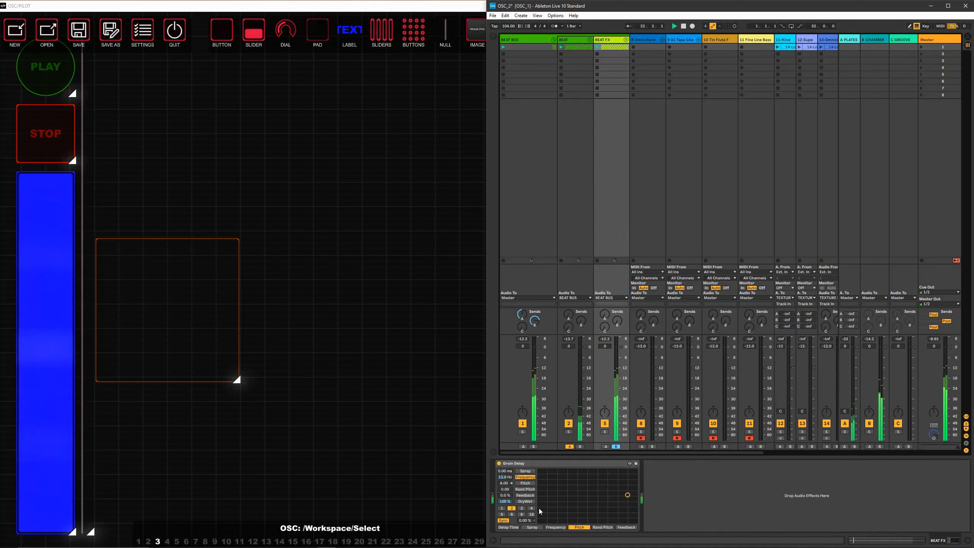
left_click_drag(626, 492, 591, 503)
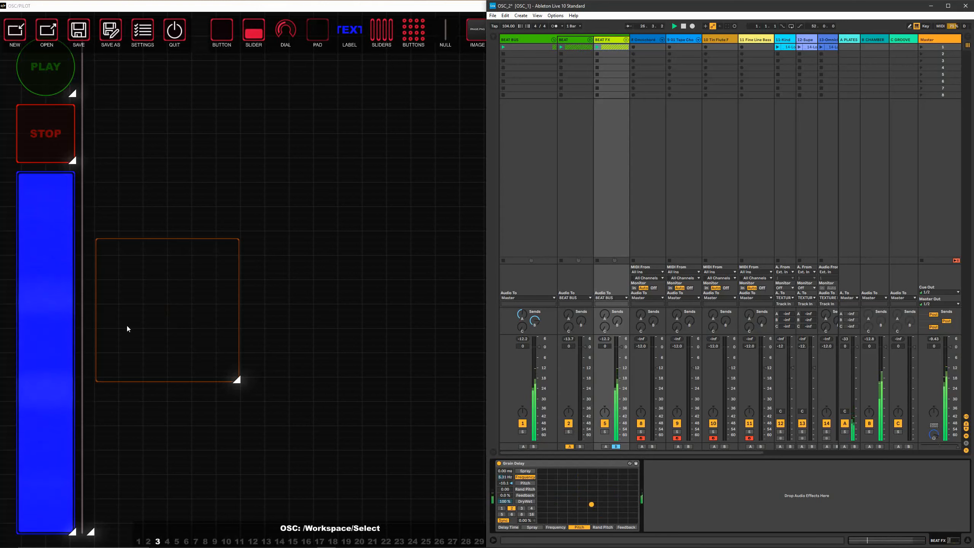
left_click(575, 488)
left_click_drag(590, 516, 618, 483)
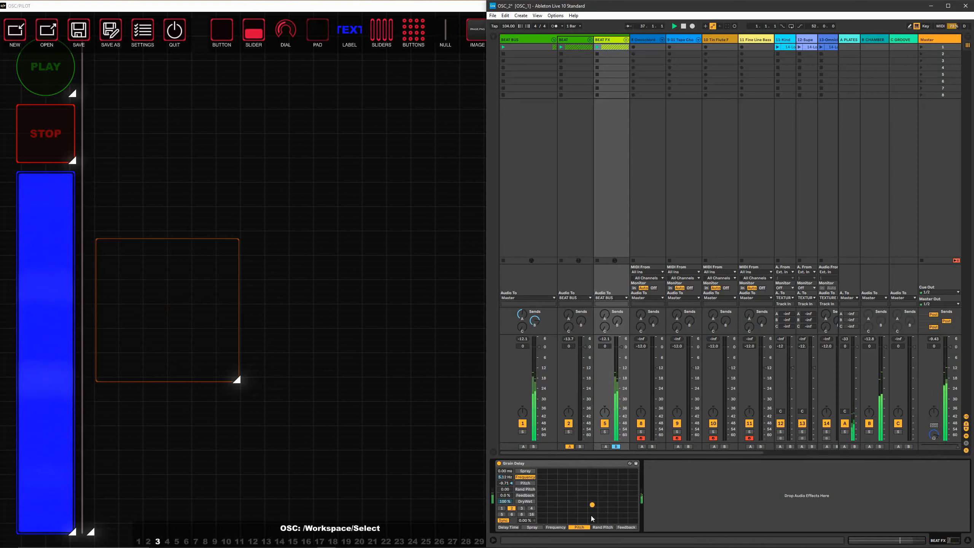
mouse_move(591, 516)
left_mouse_down()
mouse_move(572, 487)
mouse_move(591, 514)
left_mouse_up()
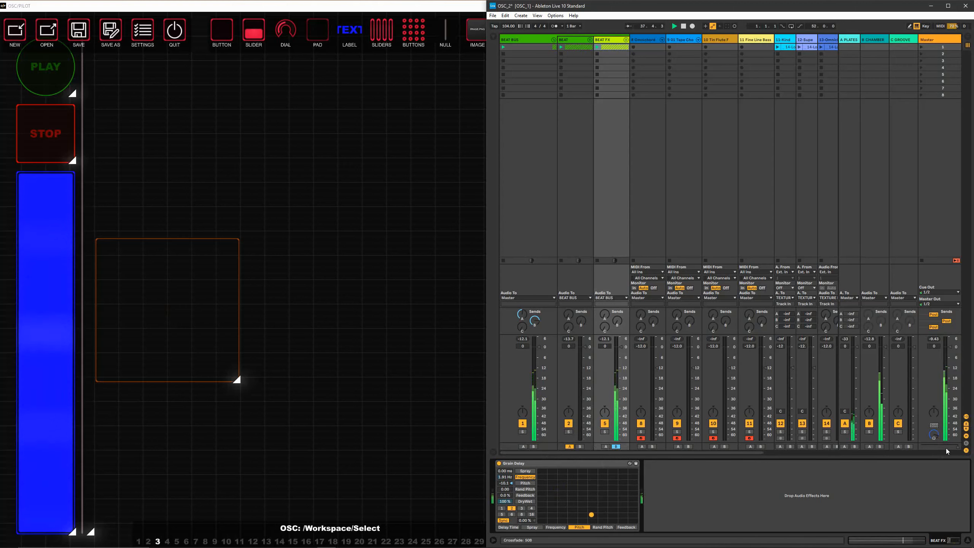
- Crossfade fully to BEAT FX, set the Grain Delay's XY point to a frequency of about 7.3 Hz, and crossfade back to BEAT
left_click_drag(919, 449, 956, 449)
mouse_move(591, 514)
left_mouse_down()
mouse_move(582, 508)
mouse_move(610, 483)
mouse_move(585, 501)
mouse_move(595, 500)
left_mouse_up()
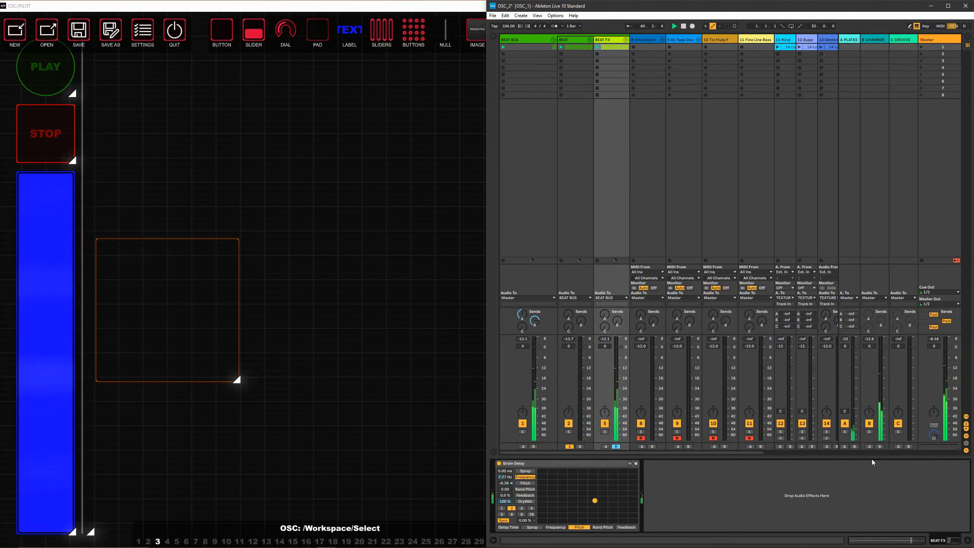
left_click_drag(956, 448, 921, 448)
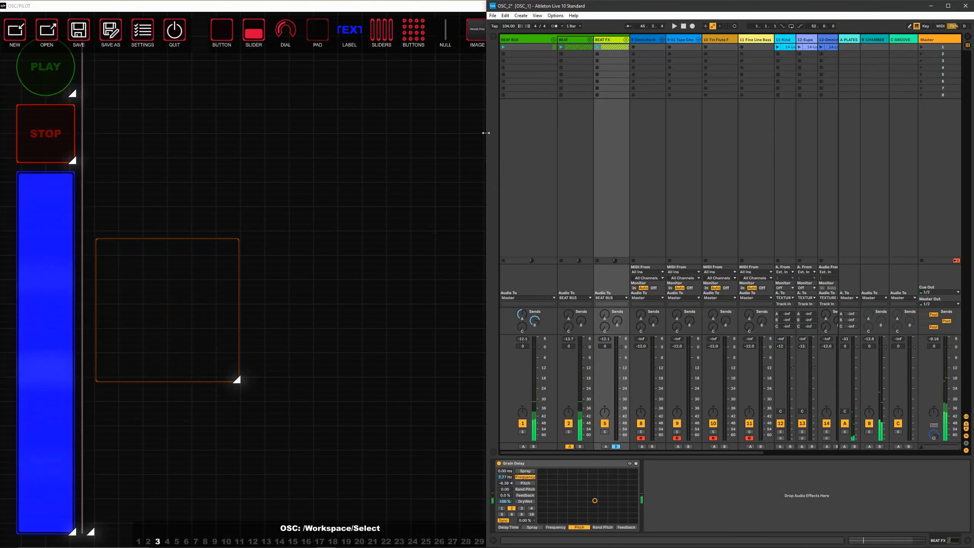
- Switch back to OSC/PILOT, try the orange pad in performance mode and return to editing with the pad selected
left_click(316, 12)
left_click(208, 303)
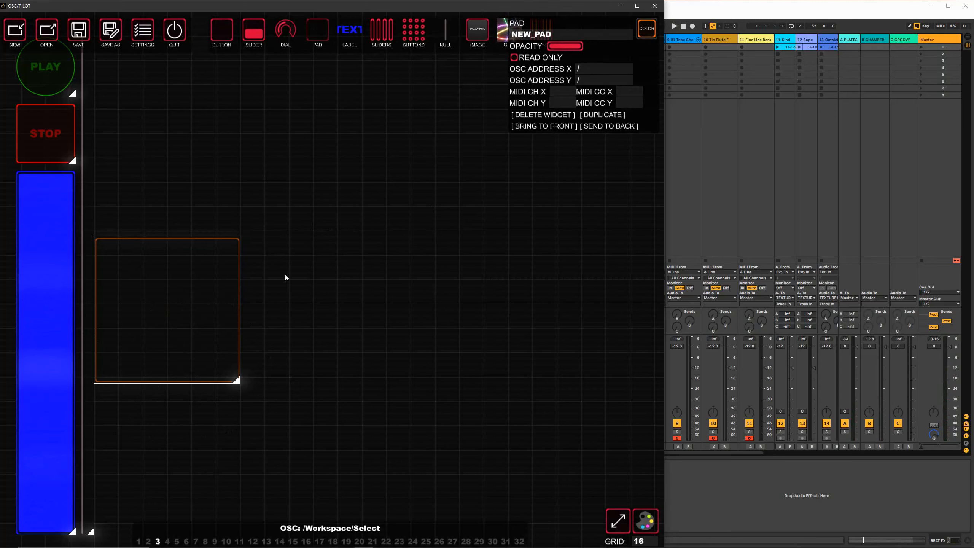
left_click(303, 268)
left_click(179, 305)
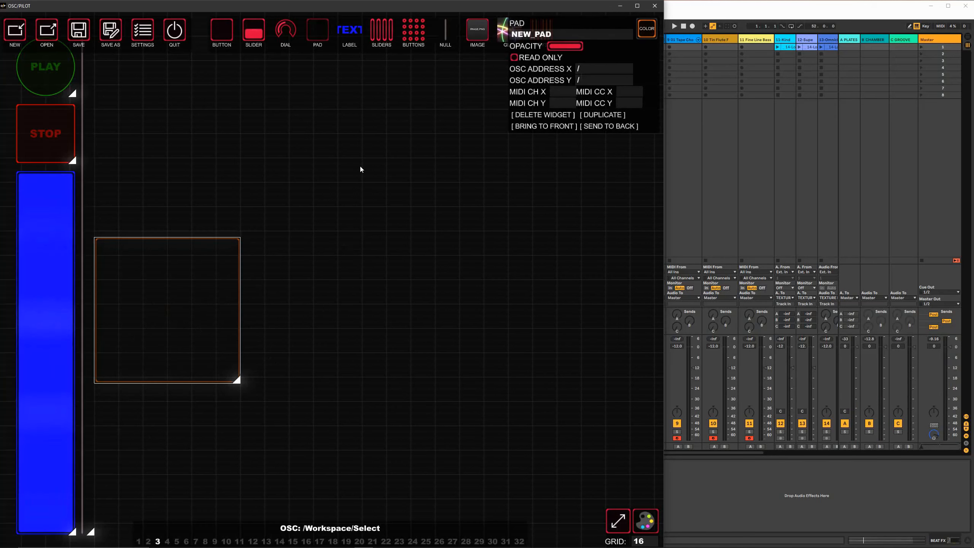
left_click(242, 219)
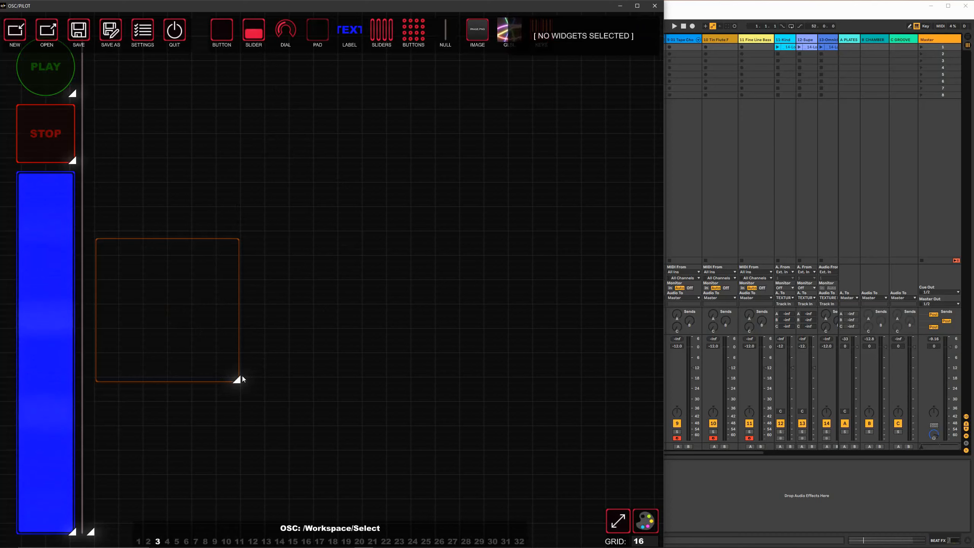
left_click(213, 337)
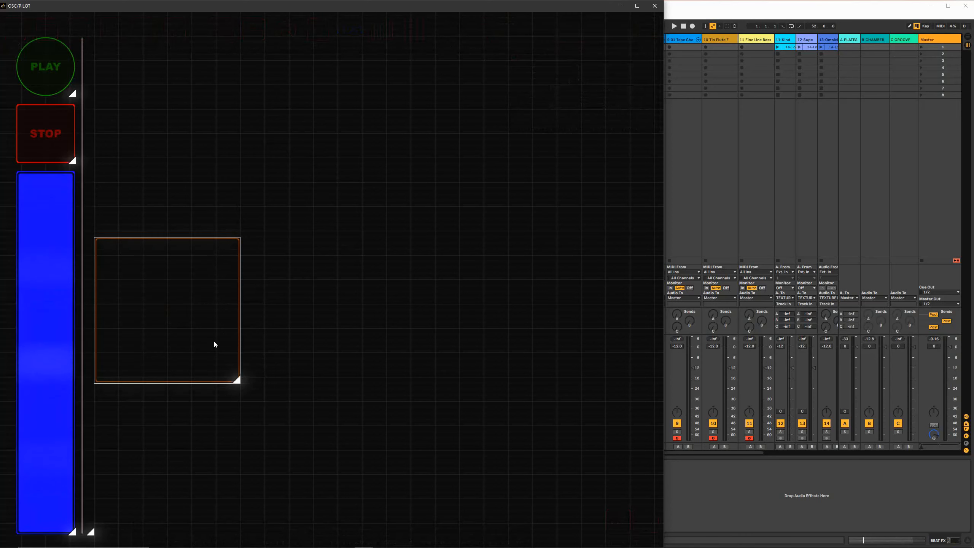
left_click(305, 302)
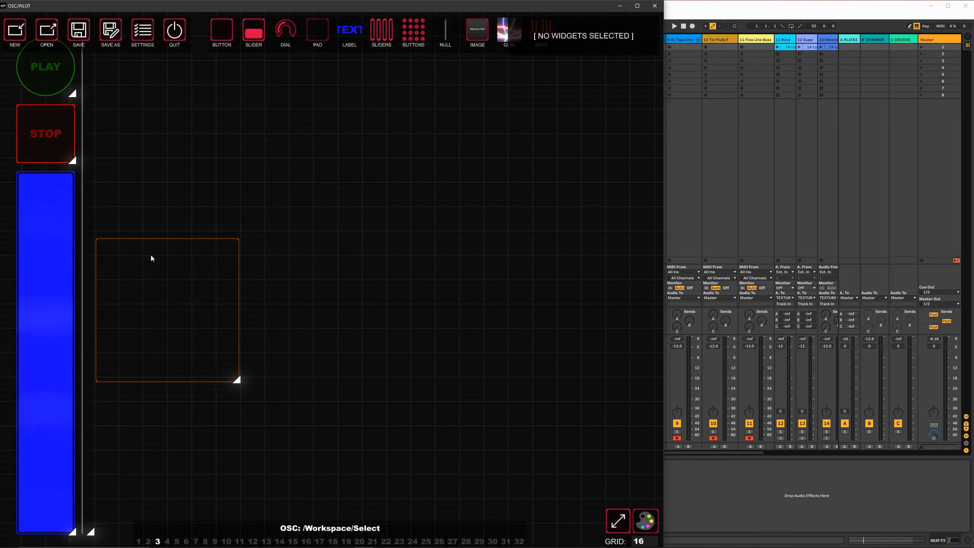
left_click(159, 265)
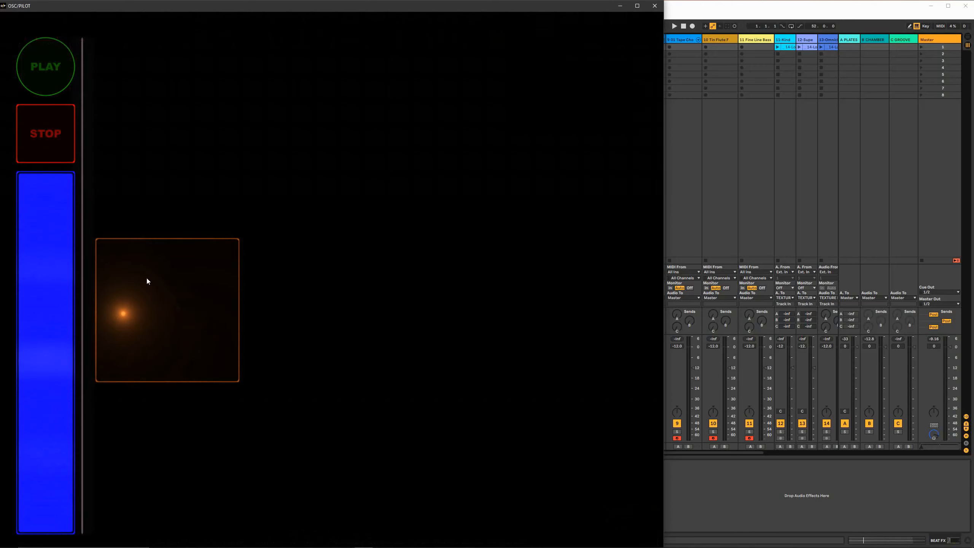
left_click(170, 295)
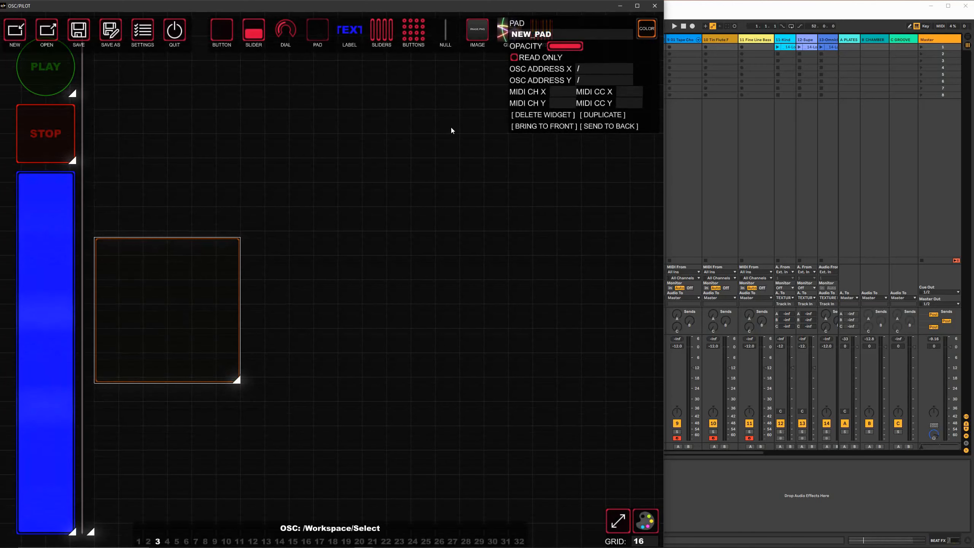
- Place a GLSL widget with the lines.glsl shader so it fills the orange pad, and reduce its opacity to about three quarters
left_click_drag(500, 33, 235, 378)
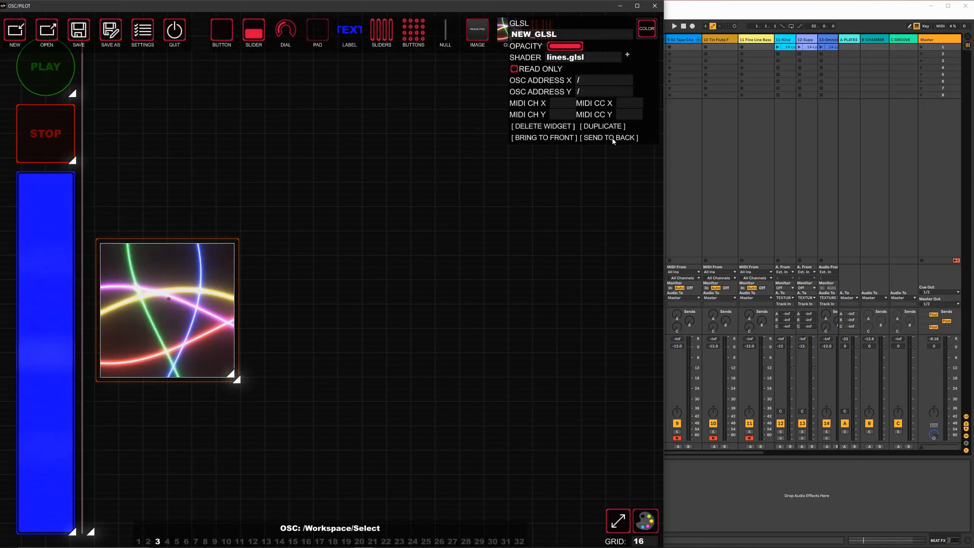
key("Tab")
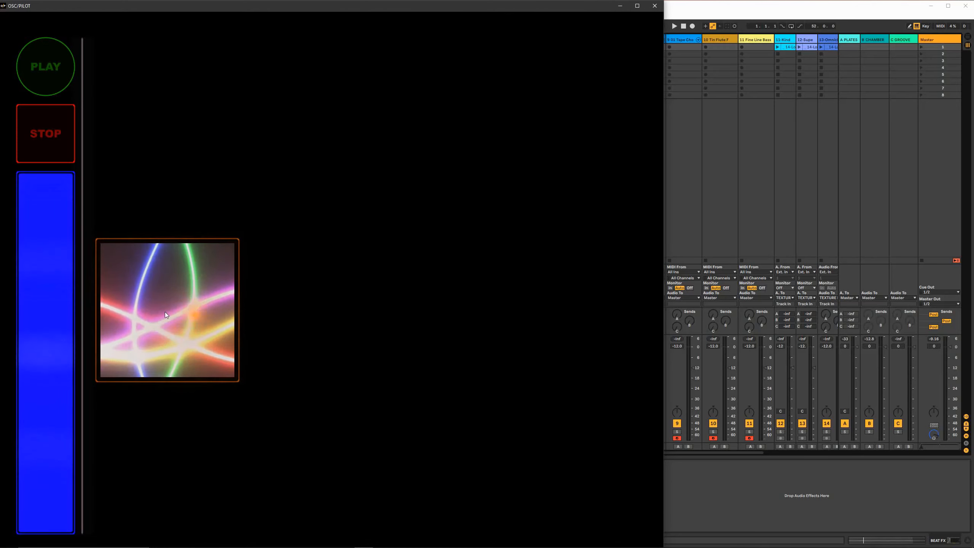
key("Tab")
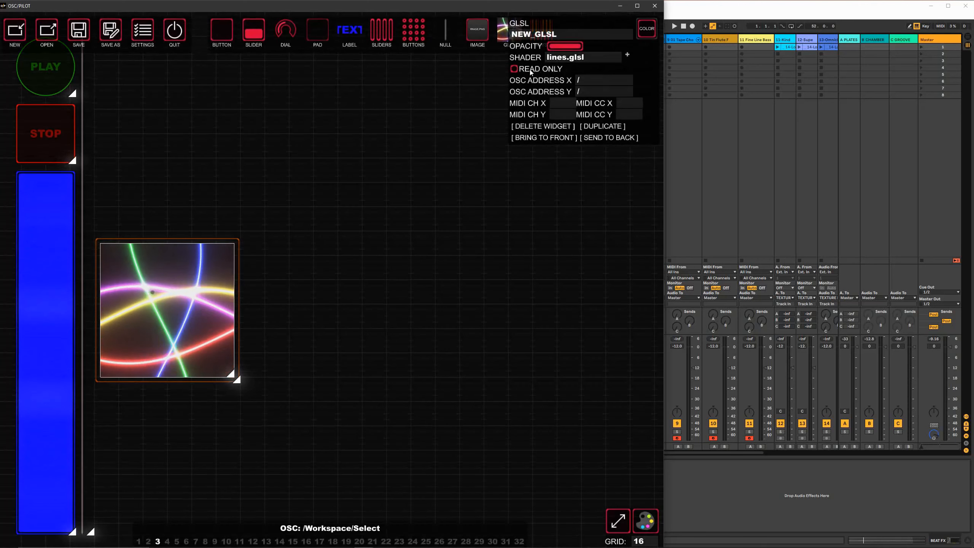
mouse_move(575, 46)
left_mouse_down()
mouse_move(562, 49)
mouse_move(571, 50)
left_mouse_up()
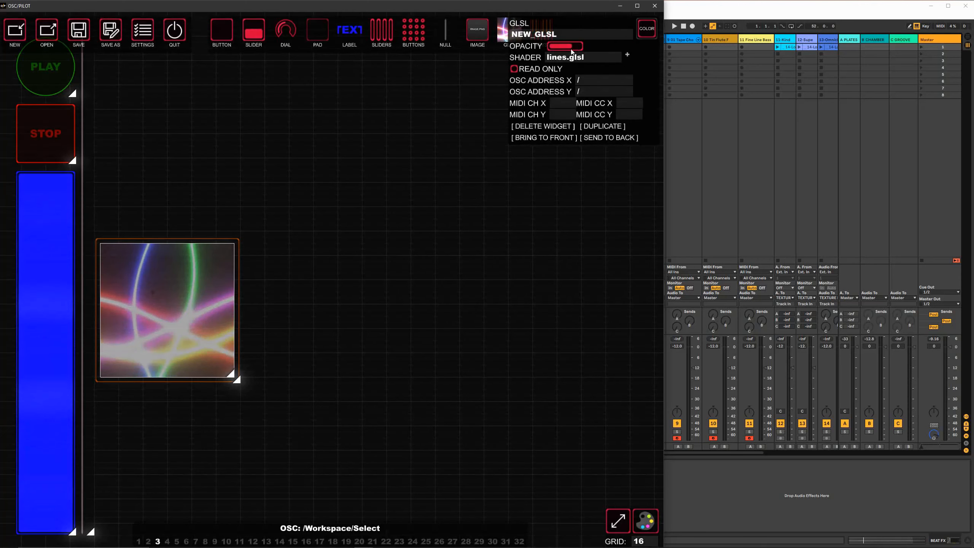
left_click(273, 232)
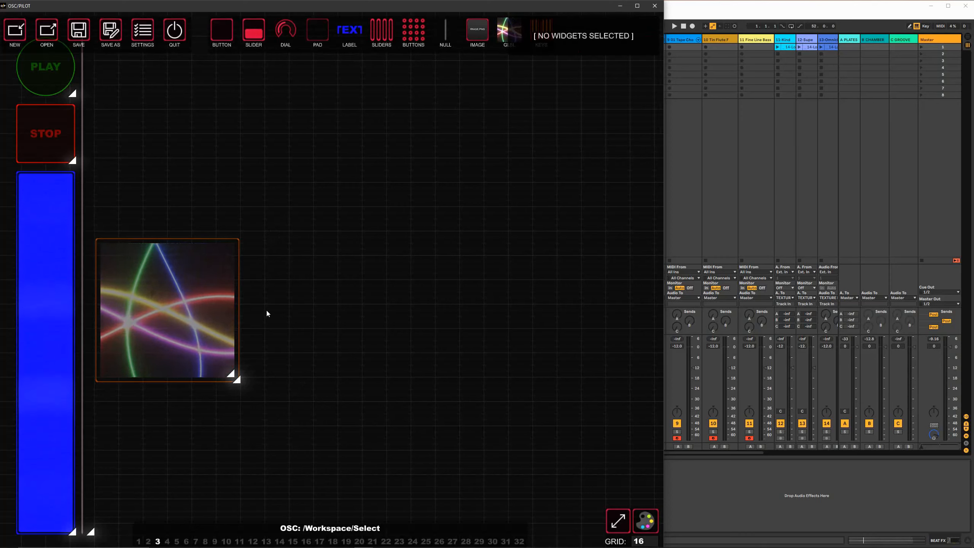
- Send the orange pad behind the shader widget and move both slightly closer to the vertical divider, keeping the shader centered in the pad
left_click(196, 312)
mouse_move(196, 313)
left_mouse_down()
mouse_move(217, 317)
mouse_move(200, 326)
left_mouse_up()
left_click(279, 314)
left_click(246, 318)
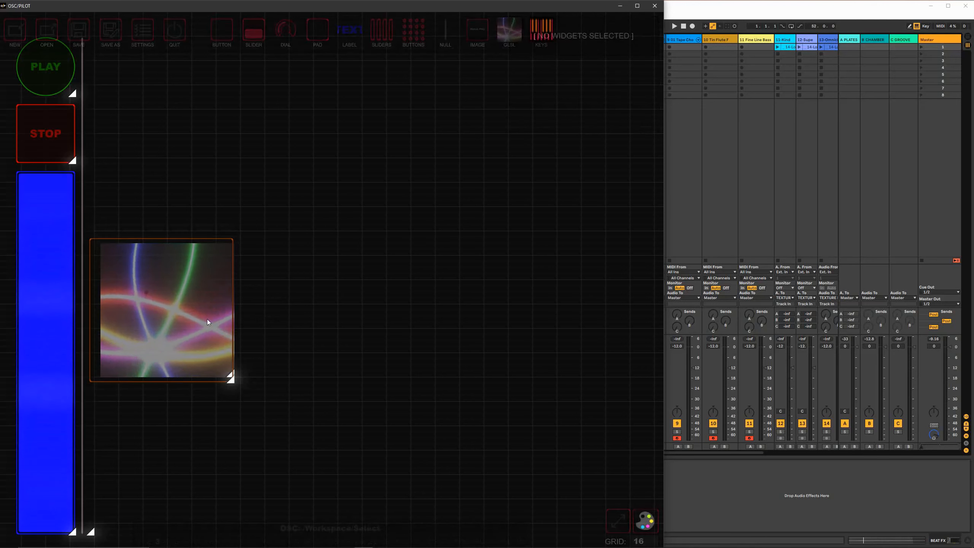
left_click(206, 320)
left_click(614, 126)
left_click_drag(165, 331, 159, 331)
left_click(334, 312)
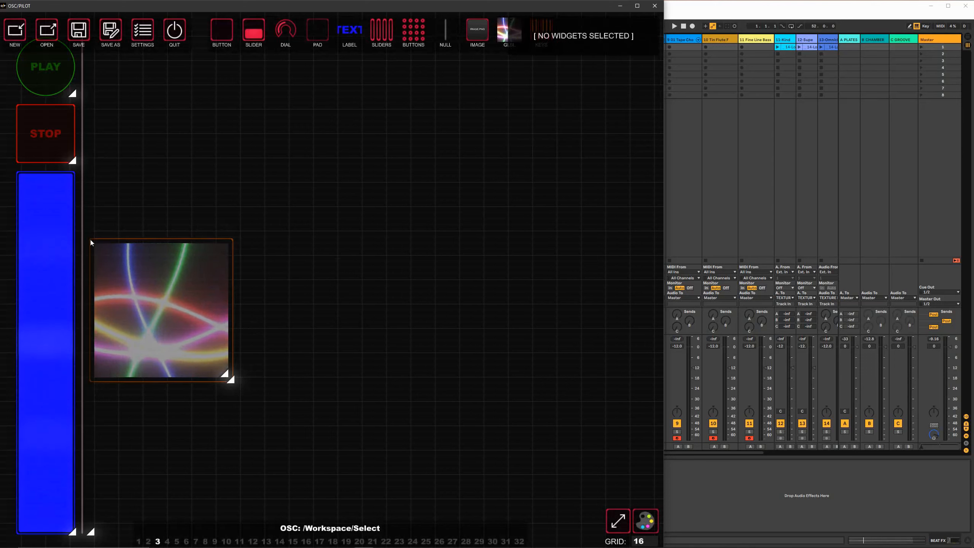
- Send the shader widget behind the orange pad, try the pad in performance mode, and return to editing
left_click(159, 269)
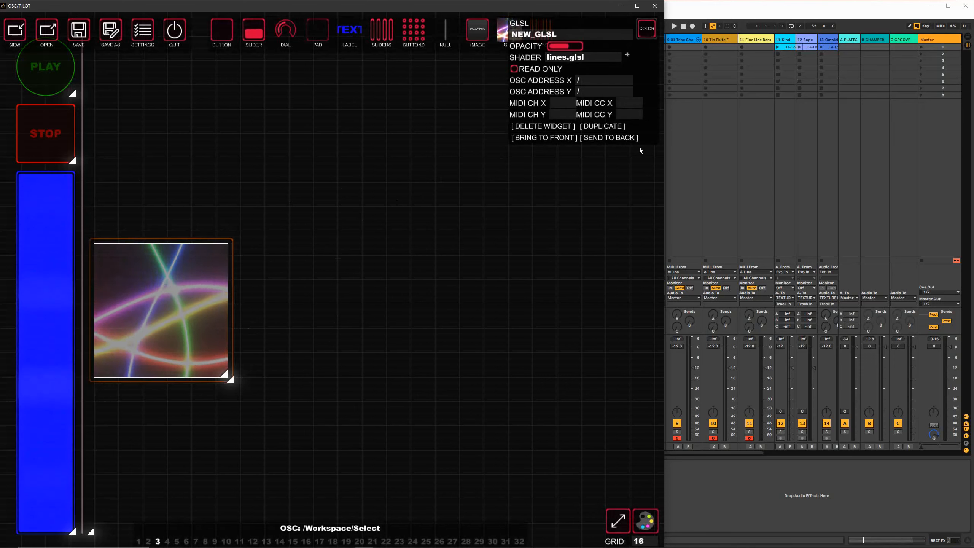
left_click(624, 137)
left_click(132, 285)
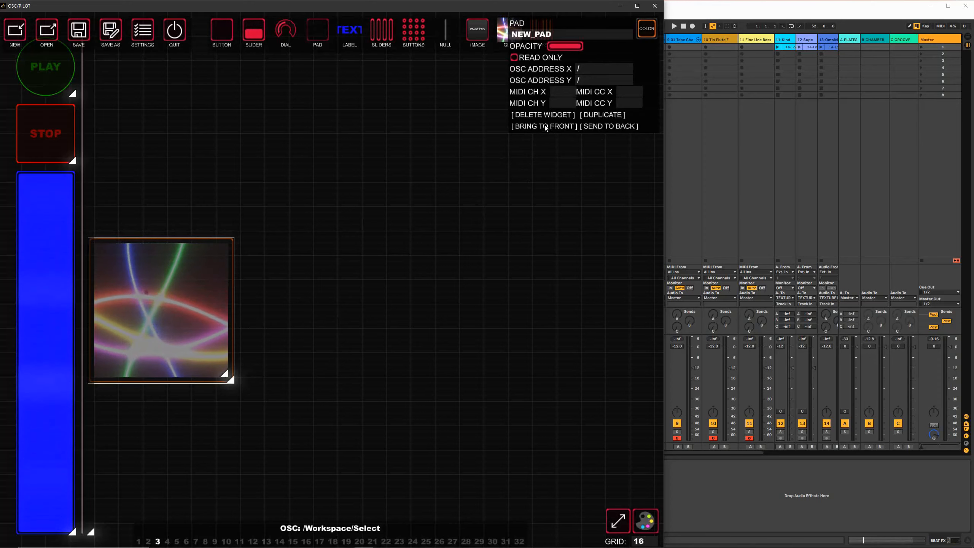
key("ctrl+e")
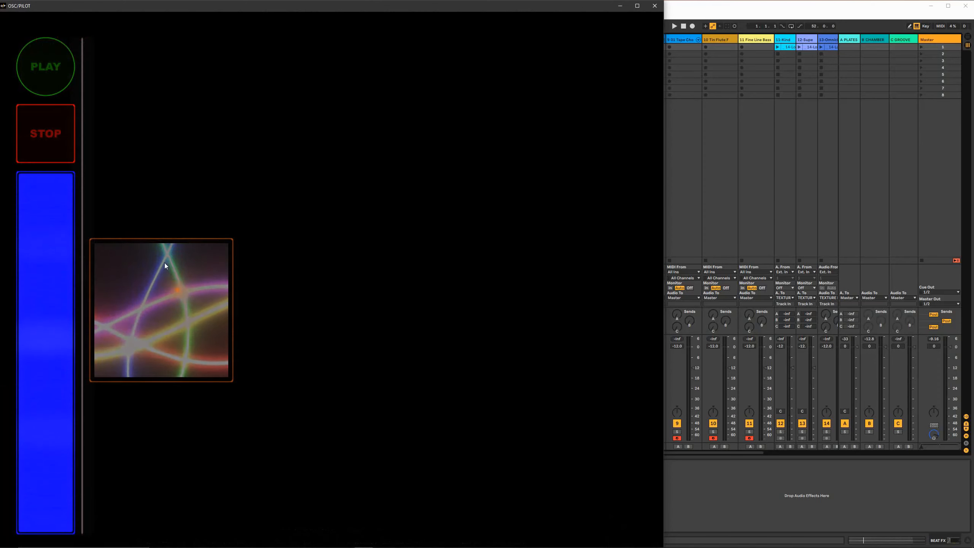
key("ctrl+e")
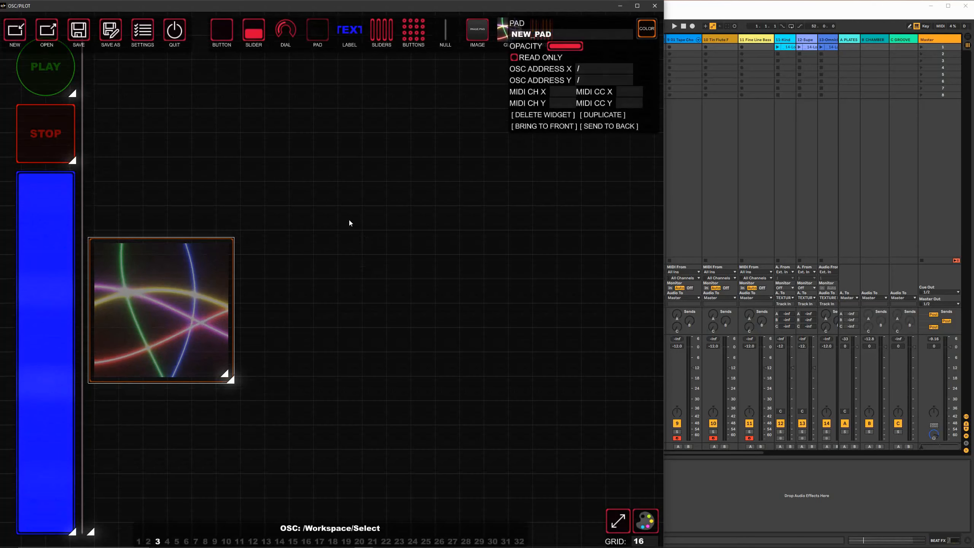
- Place a slider widget above the orange pad and stretch it into a wide, shallow bar
left_click(252, 36)
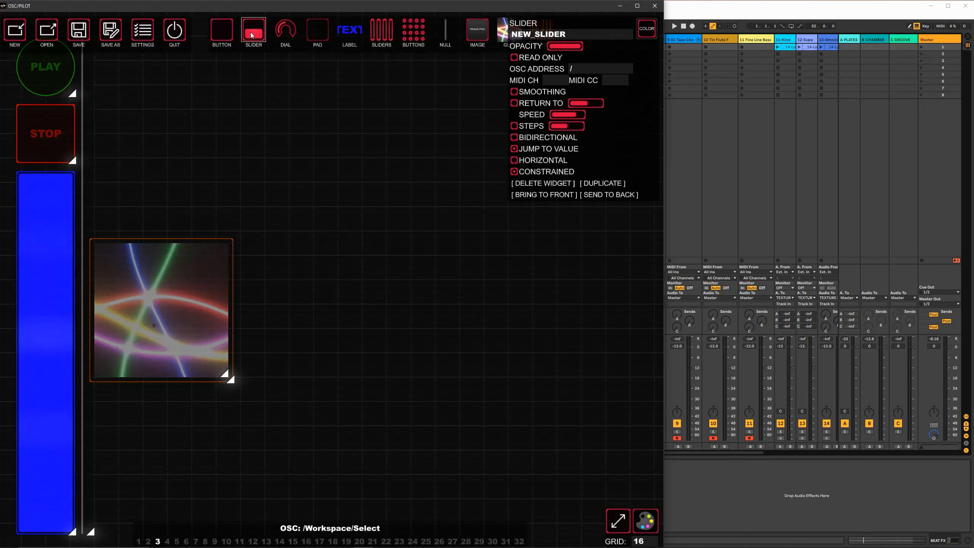
key("ctrl+e")
key("ctrl+e")
left_click_drag(148, 129, 293, 129)
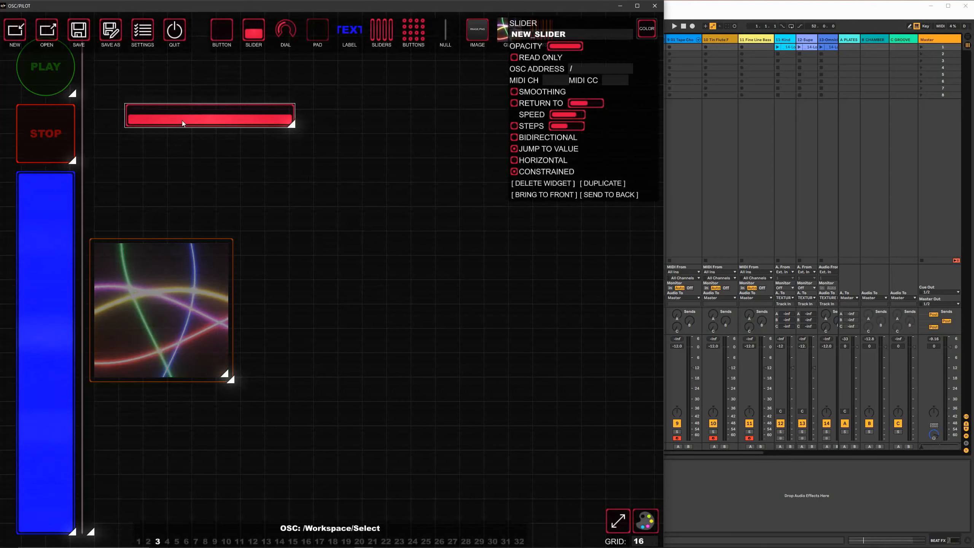
- Make the wide slider horizontal and bidirectional, enable steps with the step count near its minimum, and try its handle positions
left_click(514, 162)
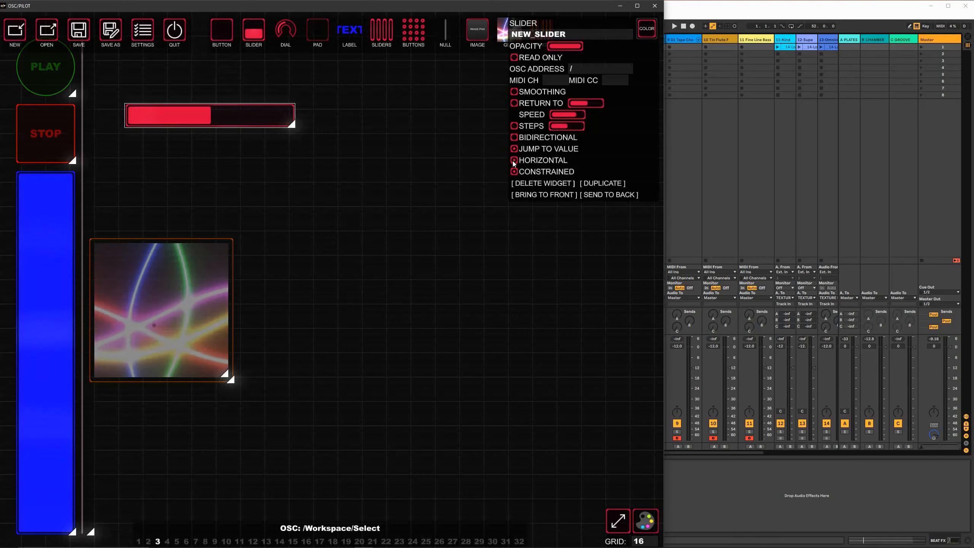
mouse_move(211, 111)
left_mouse_down()
mouse_move(163, 115)
mouse_move(228, 119)
mouse_move(196, 122)
left_mouse_up()
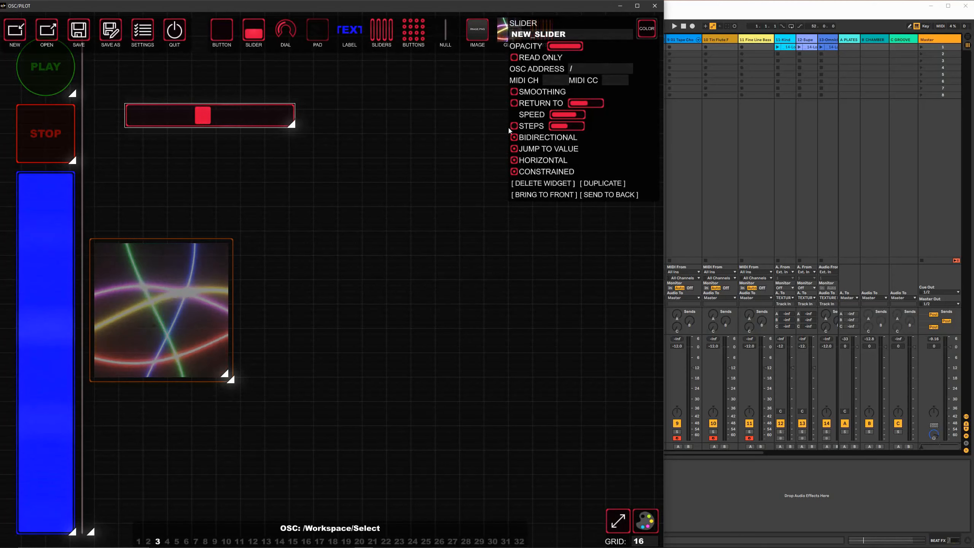
left_click(203, 118)
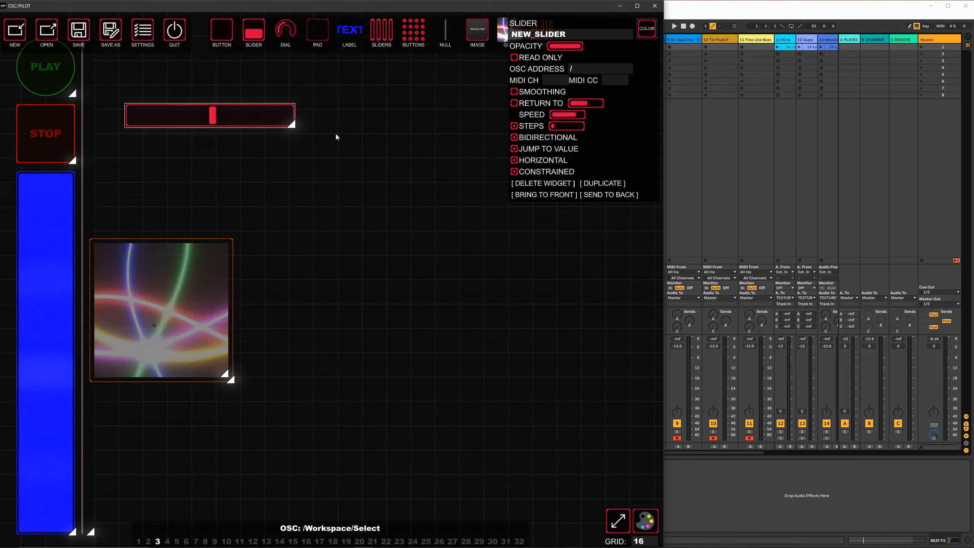
left_click(272, 120)
left_click_drag(177, 119, 227, 155)
right_click(227, 155)
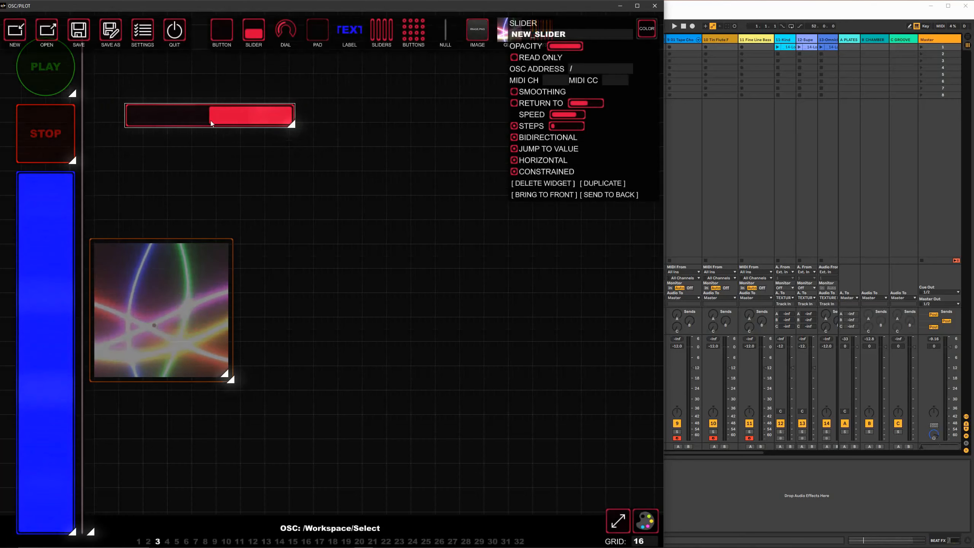
- Color the horizontal slider magenta and fit it directly beneath the orange pad at the pad's width, checking it in performance mode
left_click(646, 30)
left_click(645, 151)
left_click_drag(268, 125, 221, 404)
key("Tab")
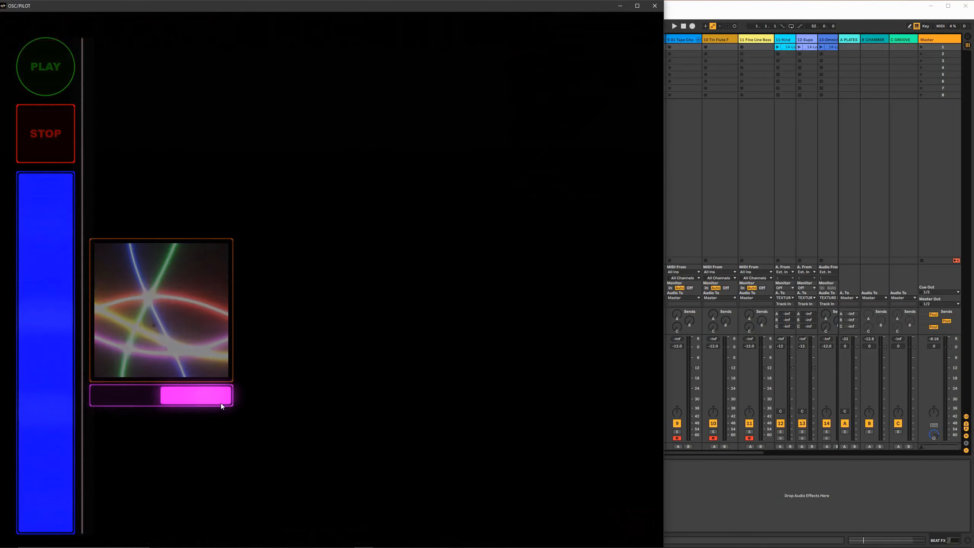
key("Tab")
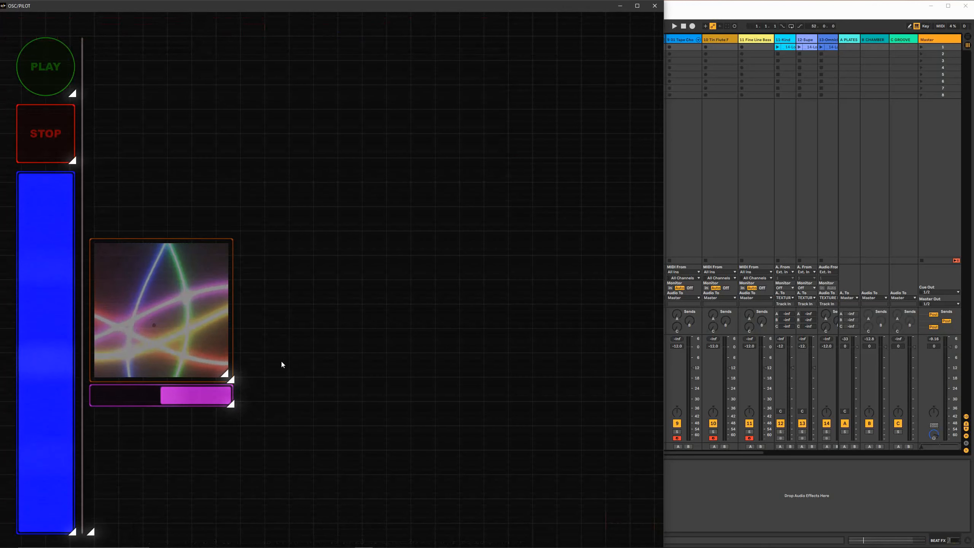
- Add a vertical slider centered beneath the magenta one, extend it down level with the blue slider's lower end, and color it green
left_click_drag(258, 27, 294, 234)
left_click_drag(280, 163, 166, 434)
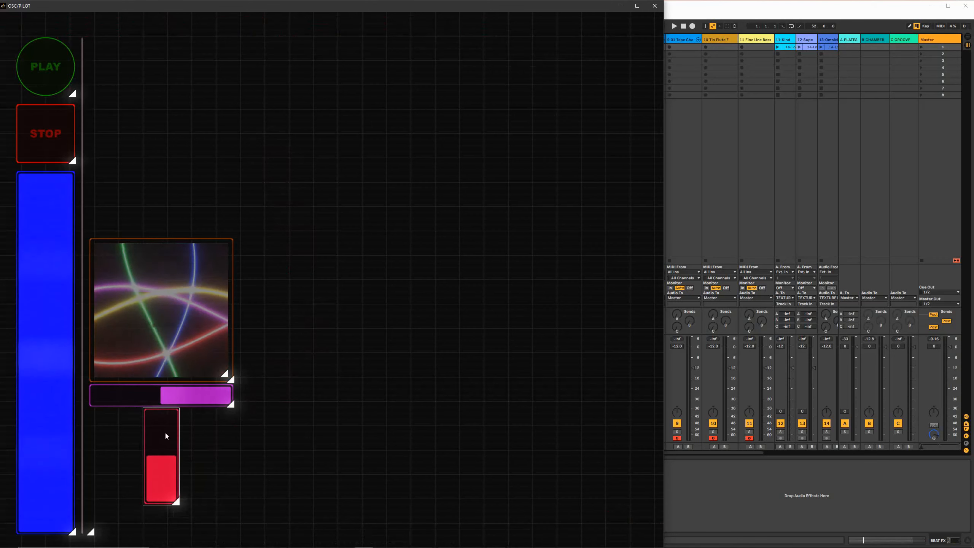
left_click_drag(176, 500, 181, 536)
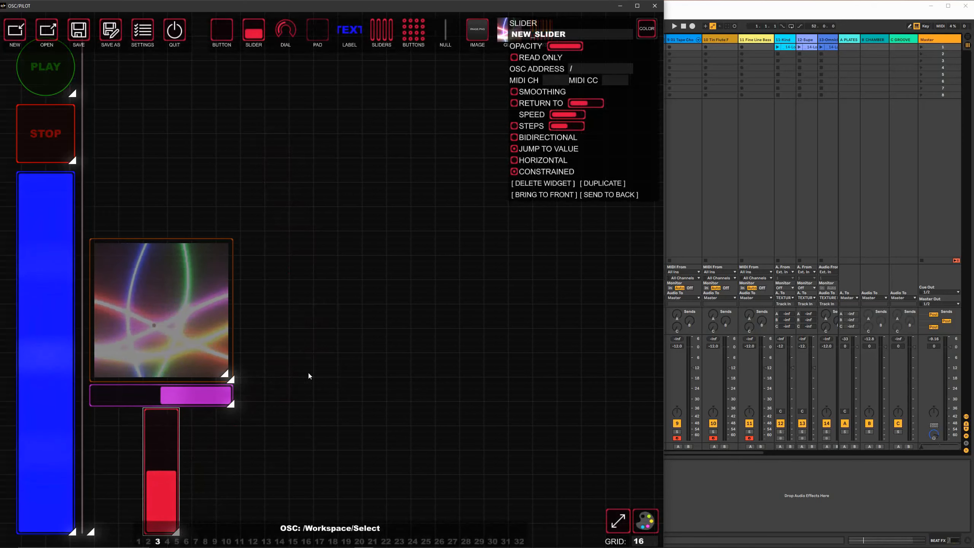
left_click(646, 25)
left_click(646, 111)
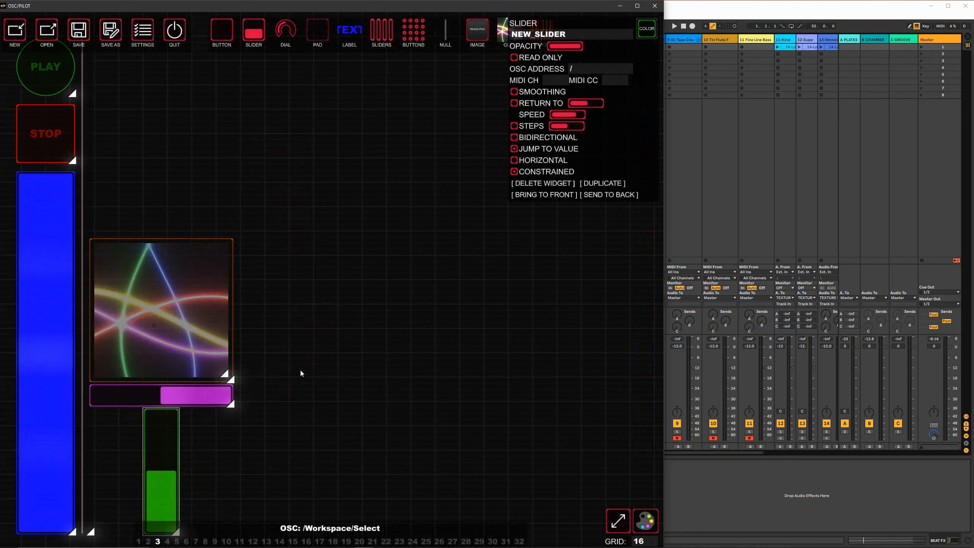
left_click(239, 463)
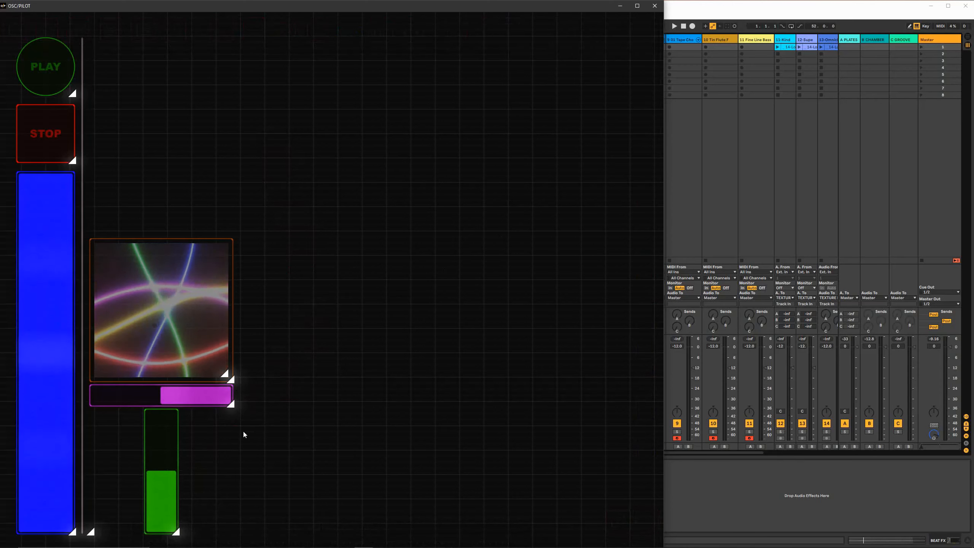
left_click(469, 149)
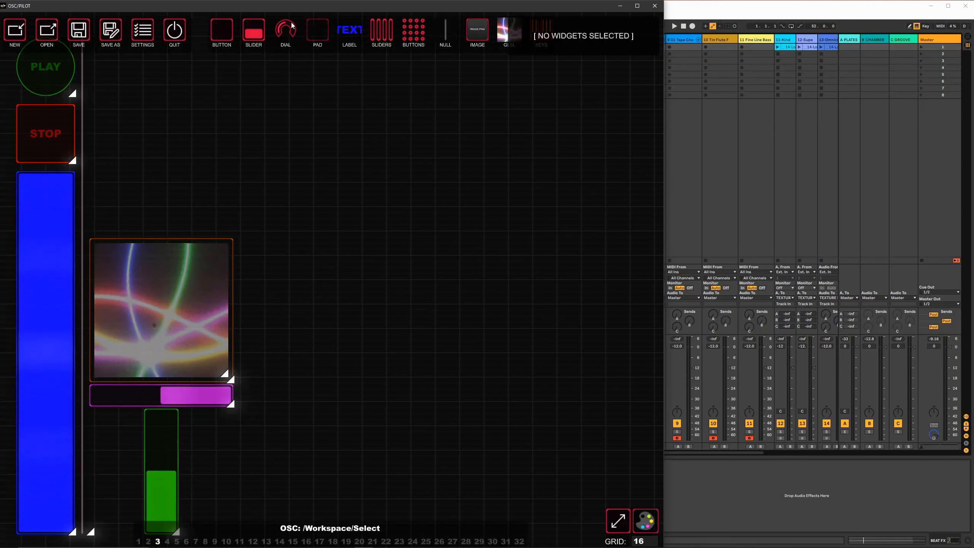
- Add a dial between the vertical divider and the green slider, just below the magenta slider, sized to fill the gap
left_click(292, 26)
left_click_drag(285, 30, 144, 468)
left_click_drag(121, 439, 118, 434)
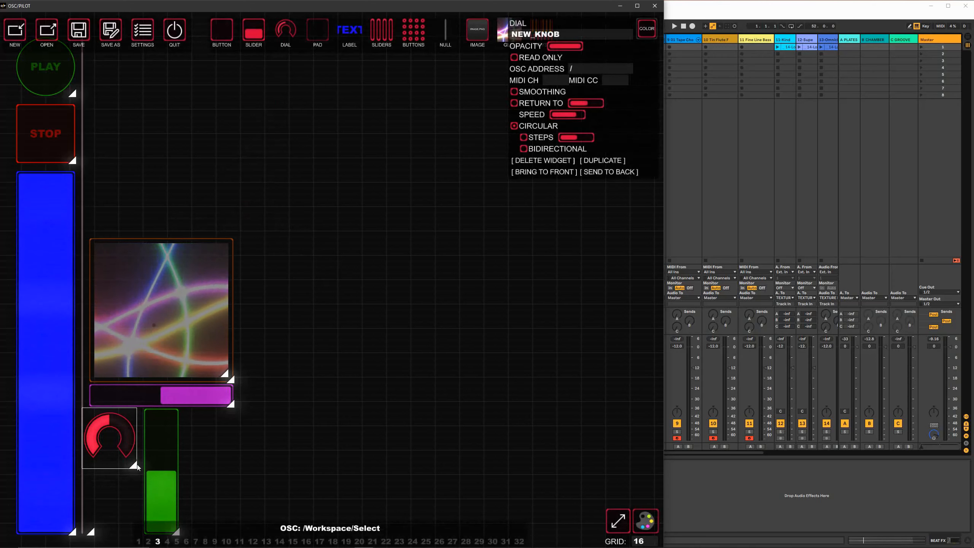
left_click_drag(143, 467, 138, 466)
key("ctrl+e")
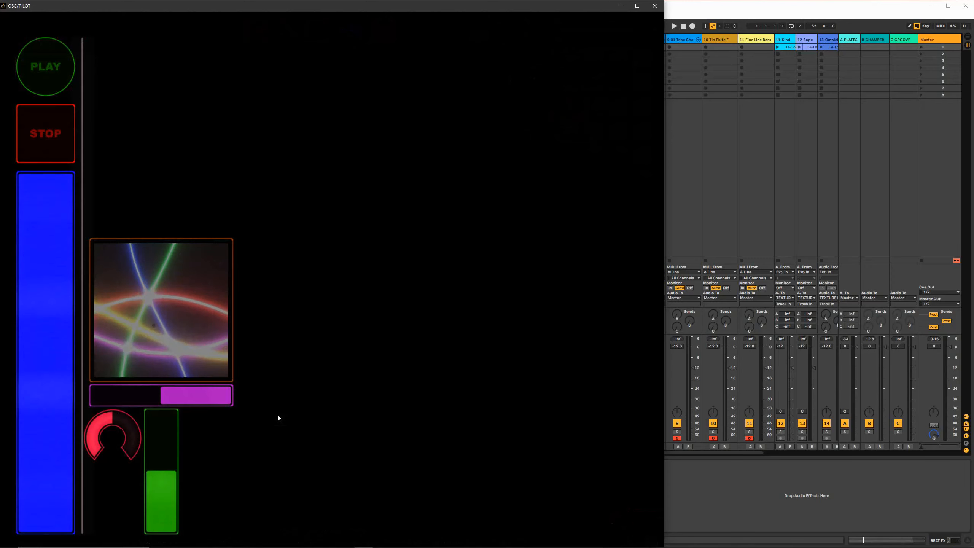
key("ctrl+e")
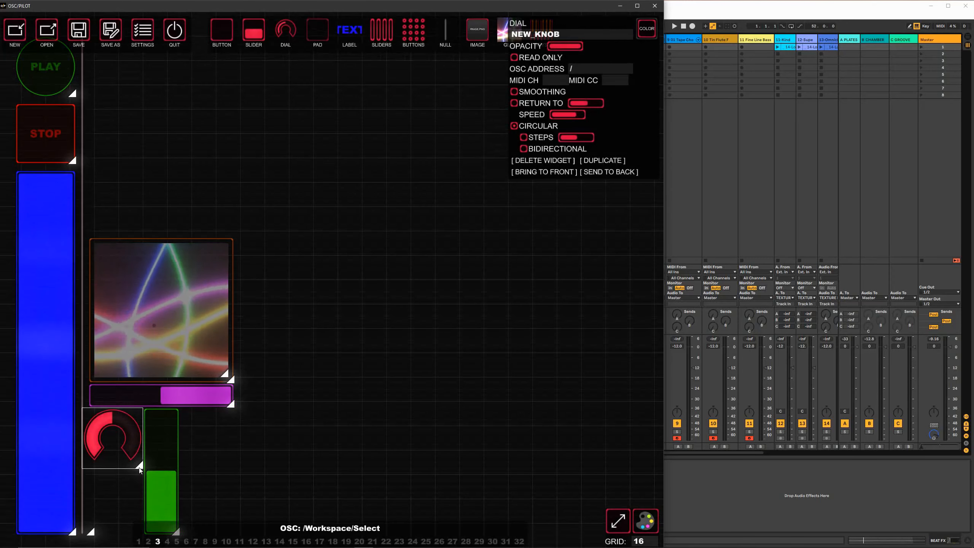
- Shrink the dial slightly and align it with the magenta slider's left edge and the green slider's upper end
key("ctrl+e")
key("ctrl+e")
key("ctrl+e")
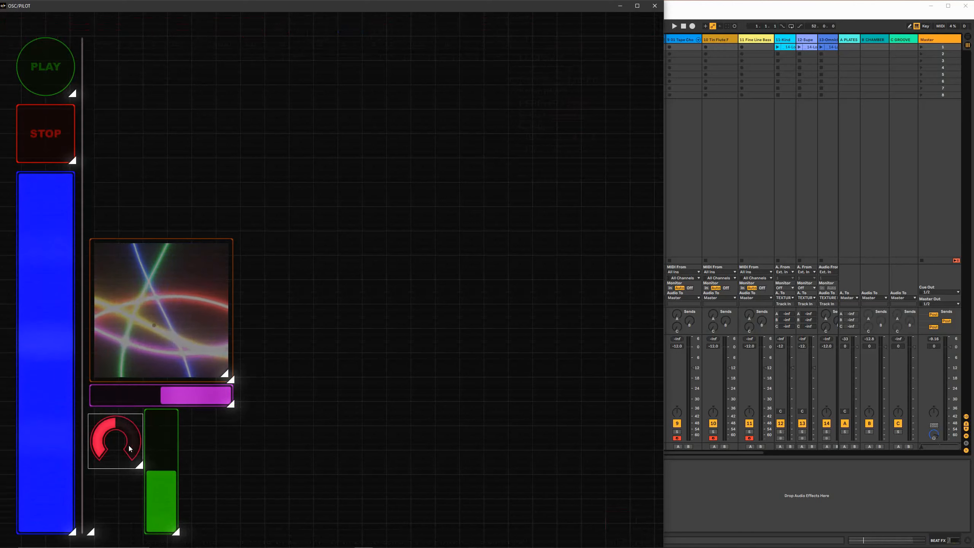
key("ctrl+e")
mouse_move(125, 443)
left_mouse_down()
mouse_move(141, 472)
mouse_move(114, 444)
mouse_move(137, 463)
mouse_move(122, 438)
left_mouse_up()
key("ctrl+e")
key("ctrl+e")
key("ctrl+e")
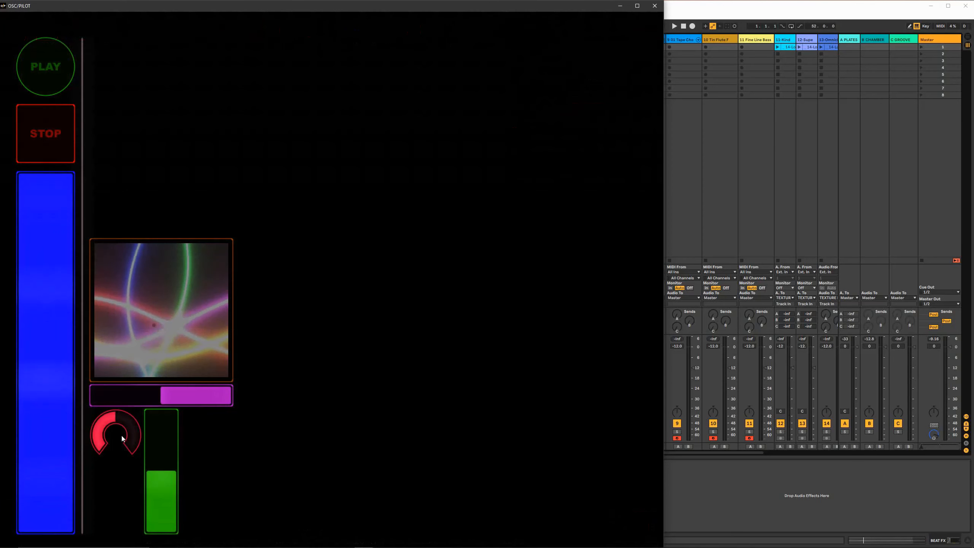
key("ctrl+e")
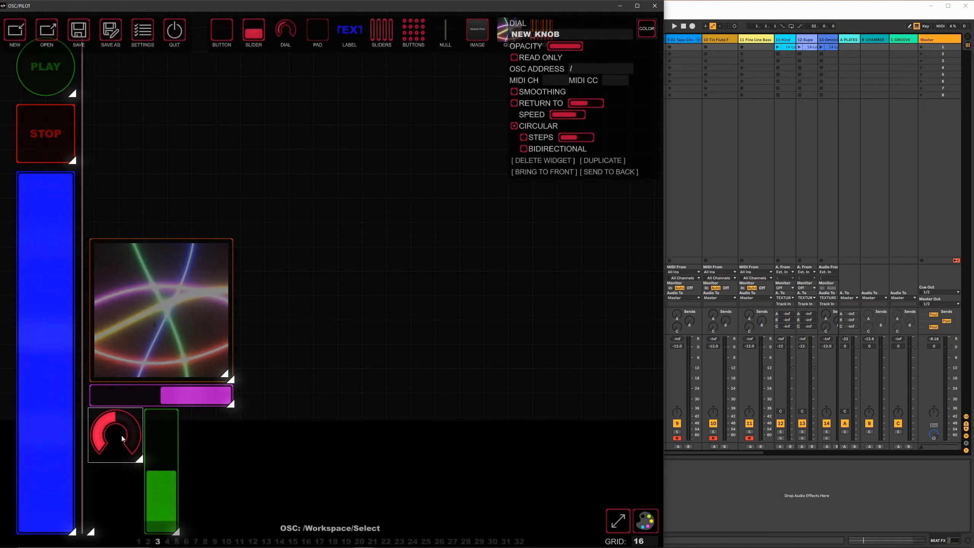
- Color the dial yellow and duplicate it three times
left_click(652, 32)
left_click(648, 101)
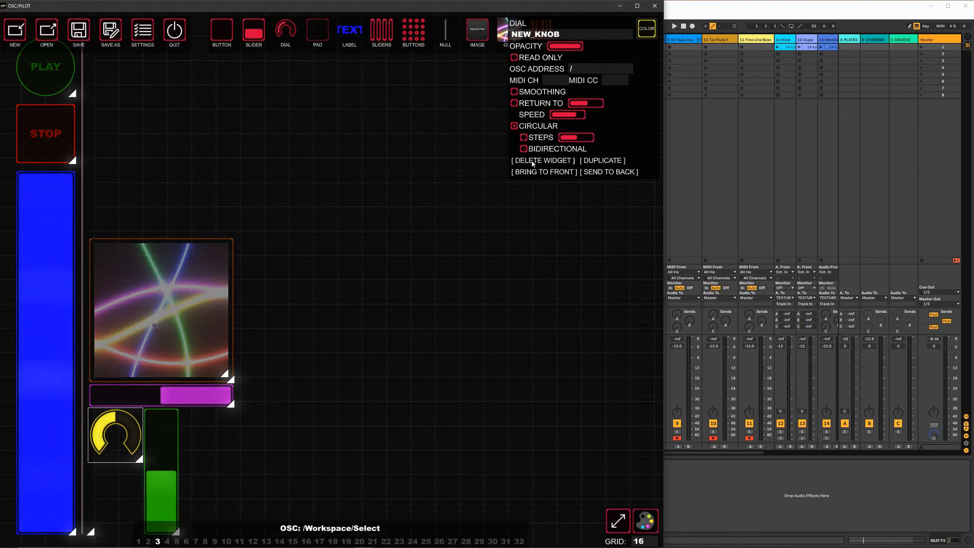
left_click(604, 160)
left_click(604, 161)
left_click(603, 160)
- Arrange the four yellow dials as two stacked pairs, one pair on each side of the green slider
left_click_drag(178, 462, 332, 415)
left_click_drag(142, 460, 328, 343)
left_click_drag(139, 438, 127, 498)
left_click_drag(310, 339, 188, 432)
left_click_drag(309, 431, 217, 504)
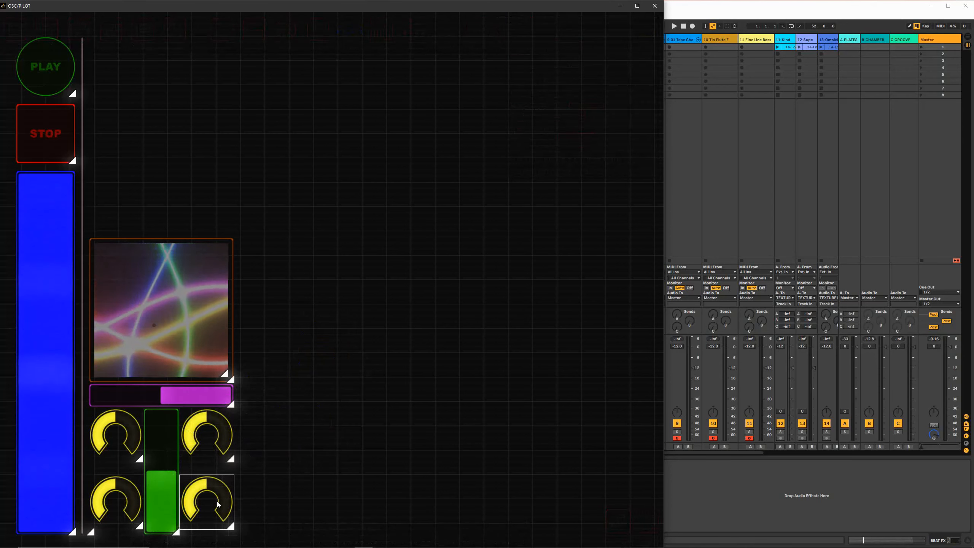
left_click(294, 466)
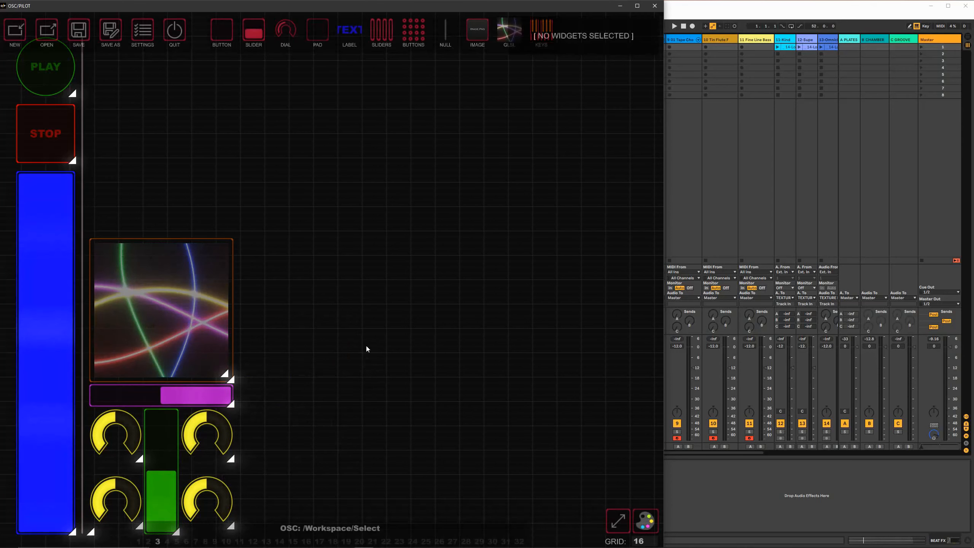
- Place a label with yellow text in the empty grid area, enlarge its box, set font size 20, and lower the upper-left dial slightly
left_click(125, 422)
left_click(352, 34)
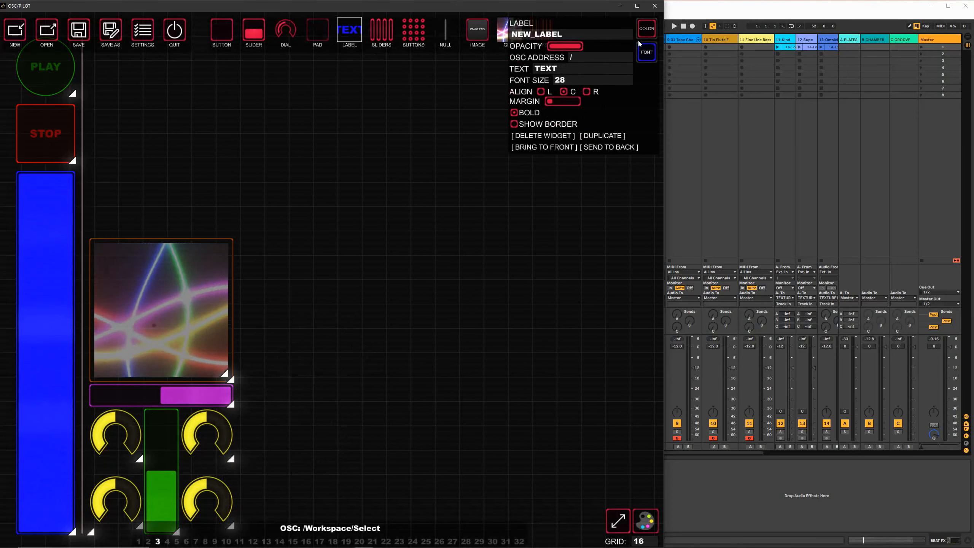
left_click(647, 51)
left_click(651, 114)
left_click_drag(337, 27, 305, 194)
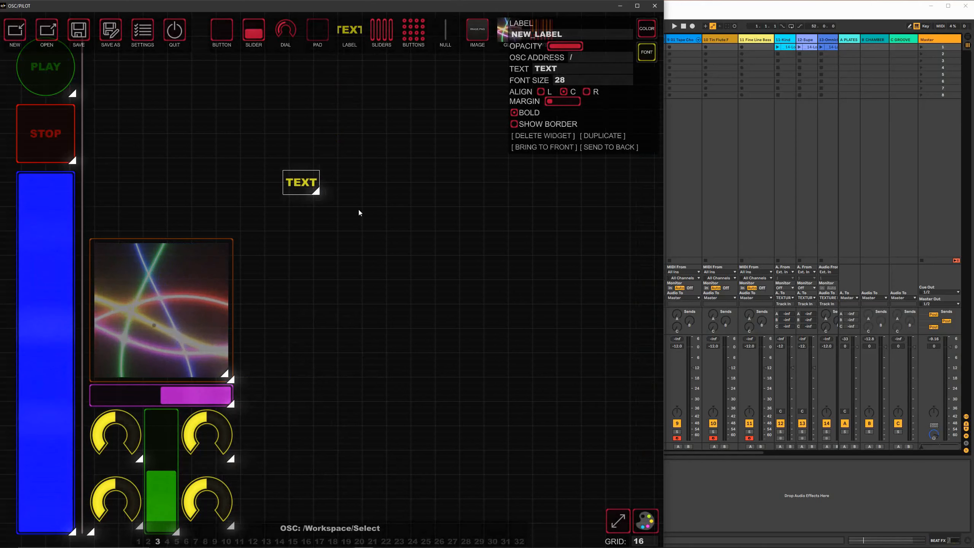
left_click_drag(359, 213, 357, 210)
left_click(565, 82)
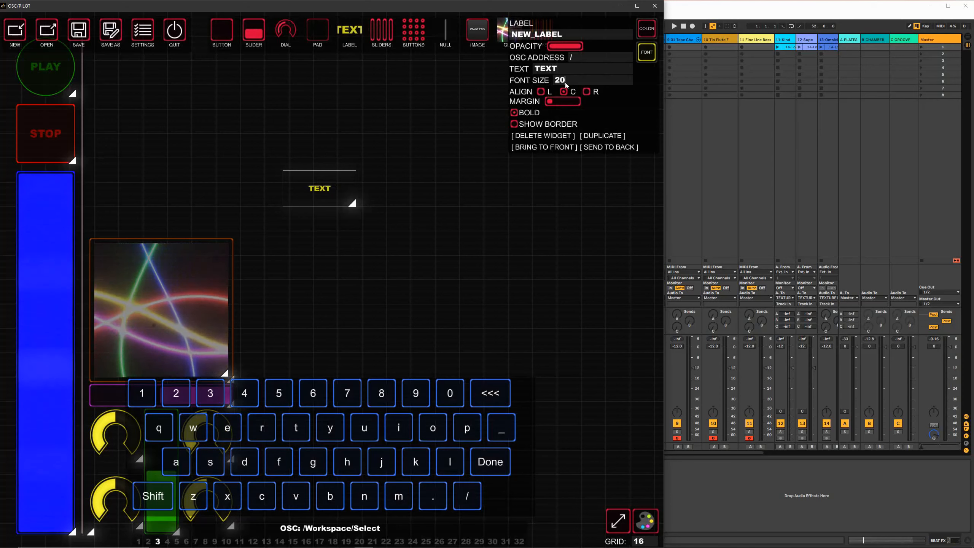
left_click(448, 181)
left_click_drag(128, 450, 128, 455)
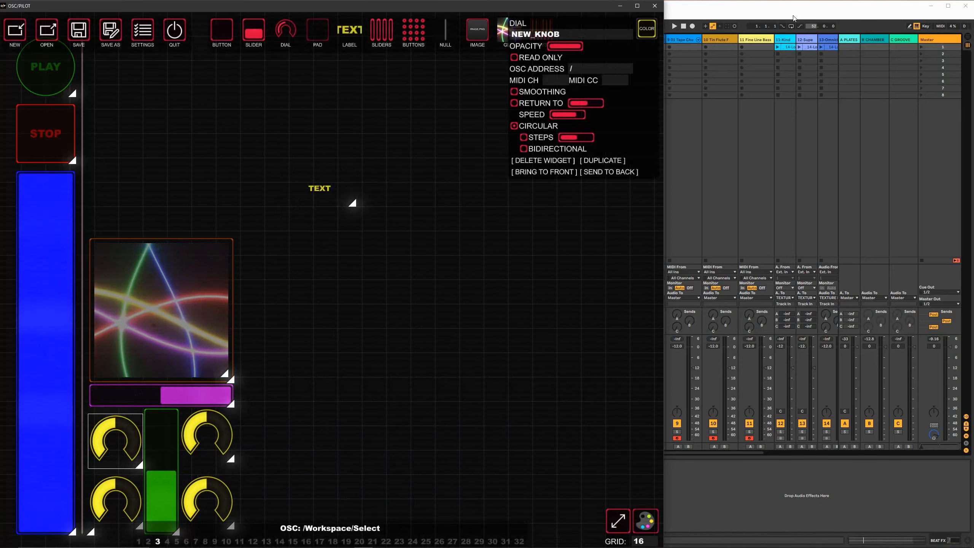
- Switch to Ableton Live, open the Abbey Road Plates plug-in on the A-PLATES return, solo that return, and move the plug-in window off the mixer
left_click(792, 7)
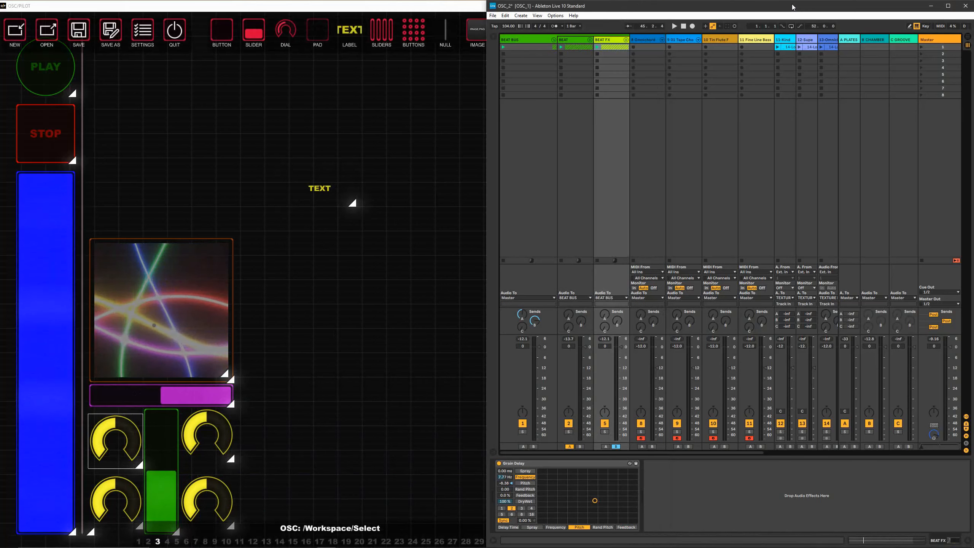
left_click(856, 44)
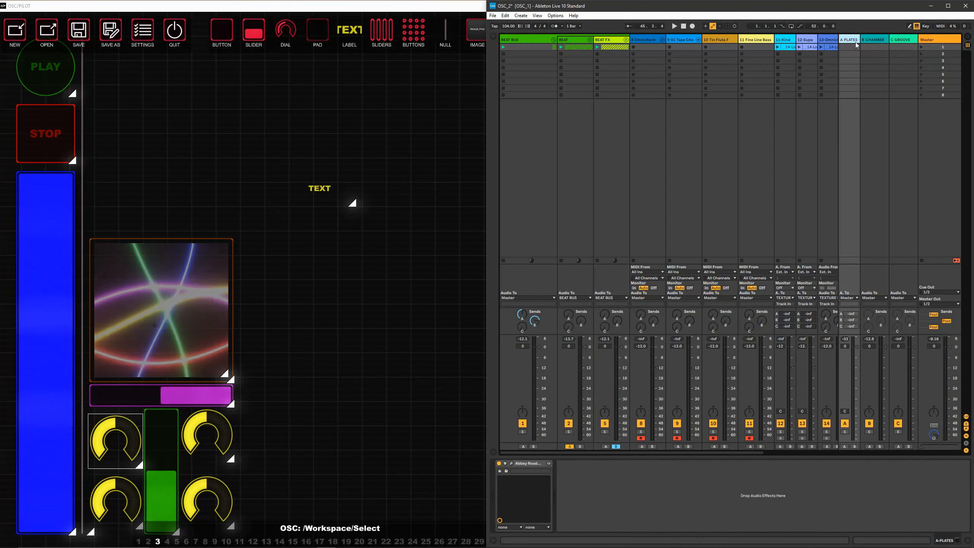
left_click(511, 463)
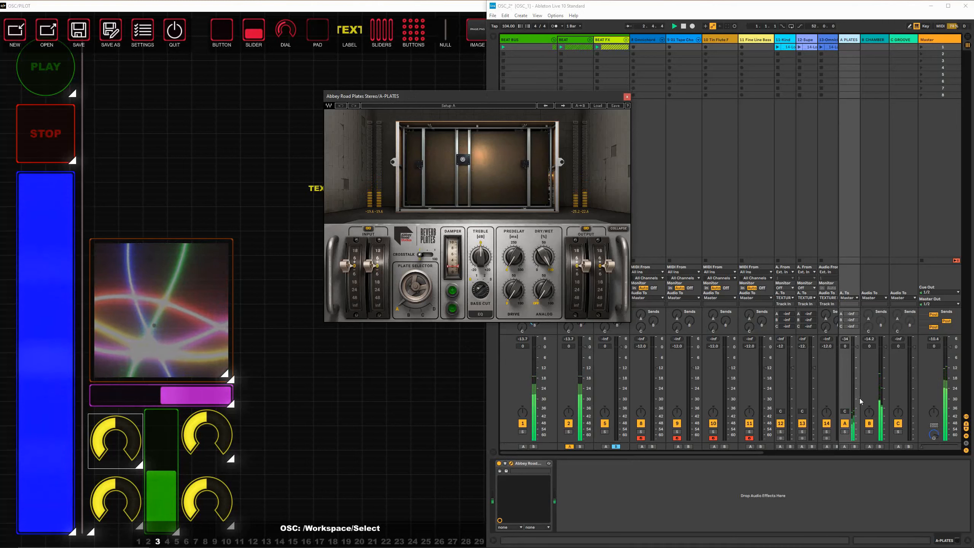
left_click(846, 431)
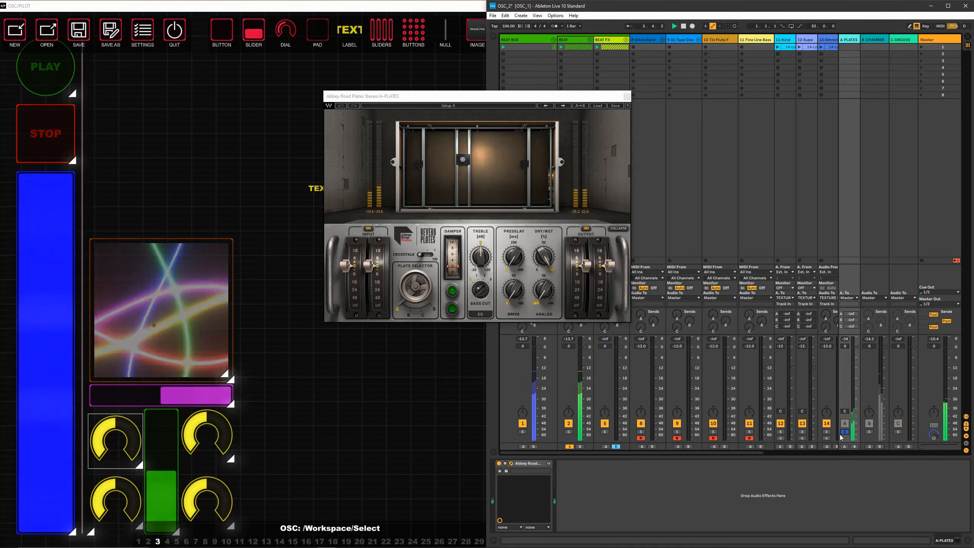
left_click_drag(536, 97, 427, 113)
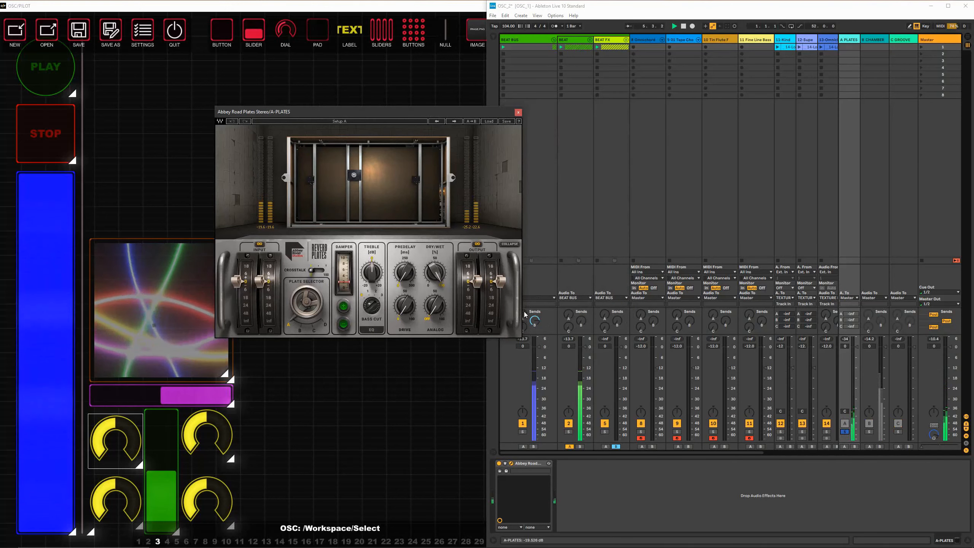
- Move the Abbey Road Plates window clear of the BEAT BUS channel and audition that track's A send
left_click_drag(470, 108, 443, 108)
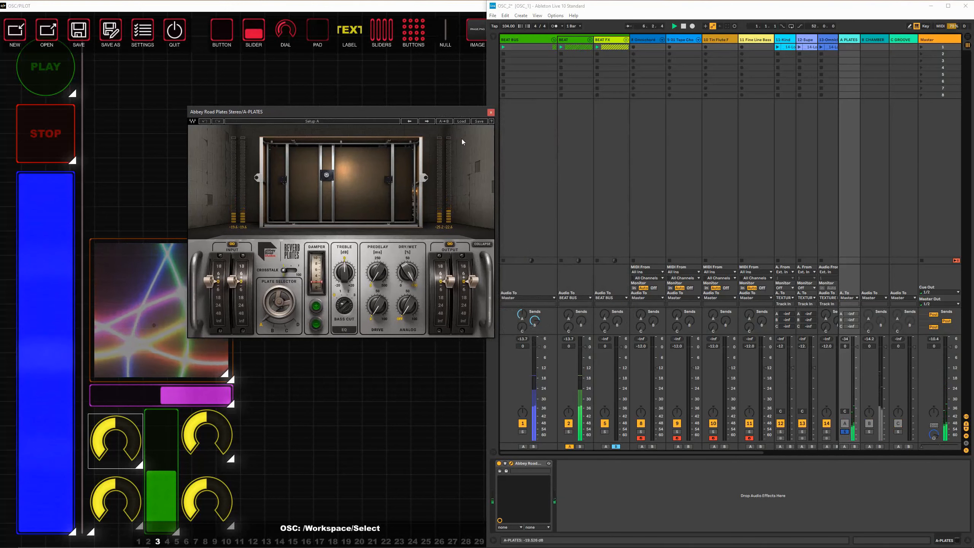
left_click_drag(521, 316, 522, 337)
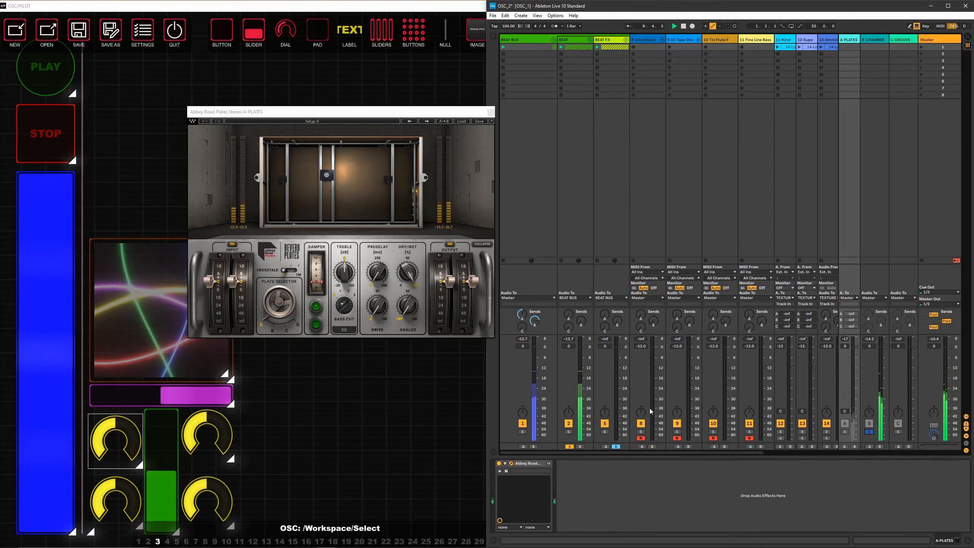
- Open the Abbey Road Chambers plug-in on the B-CHAMBER return, shift its window aside to view it, and close it
left_click(872, 40)
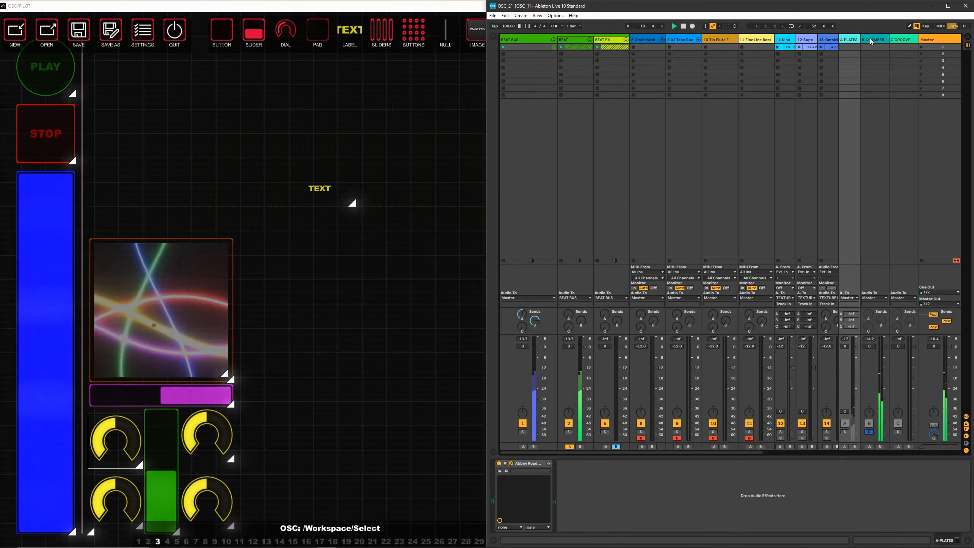
left_click(512, 463)
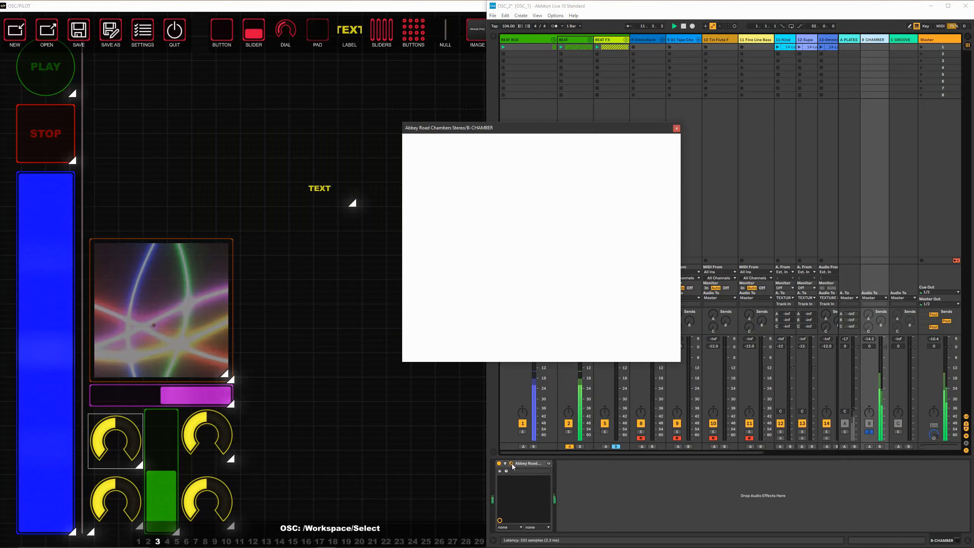
left_click_drag(544, 130, 486, 117)
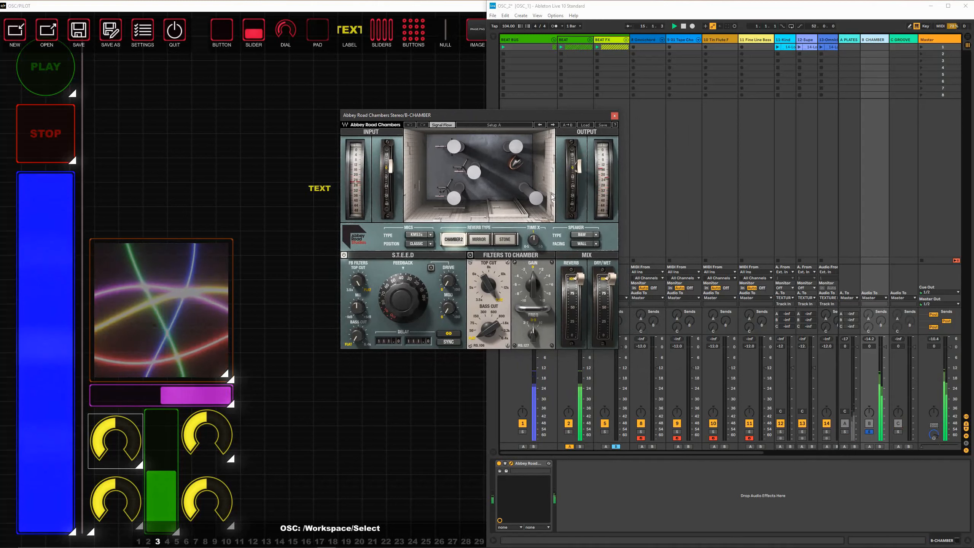
left_click(614, 115)
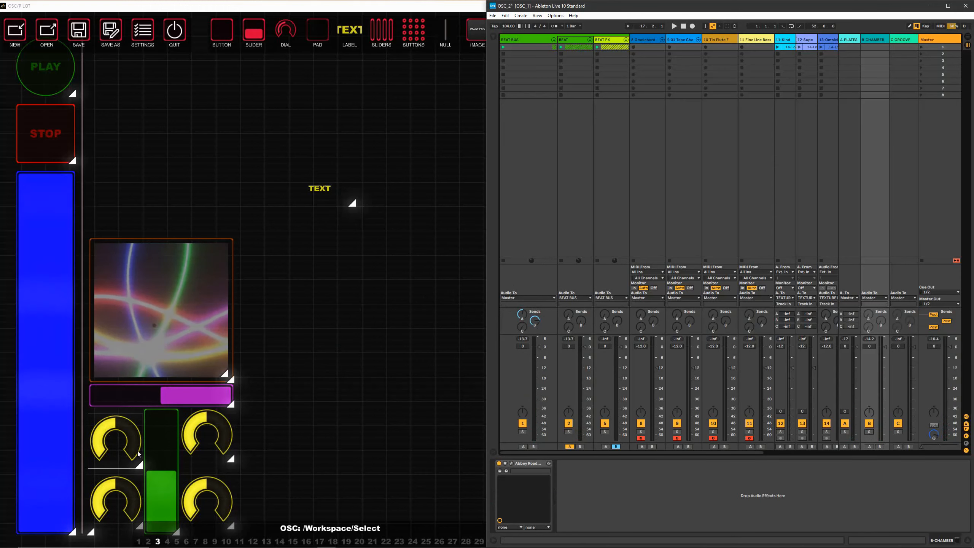
- Switch to OSC/PILOT, set the yellow label's text to PLATE, and place it under the upper-left yellow dial
left_click(328, 182)
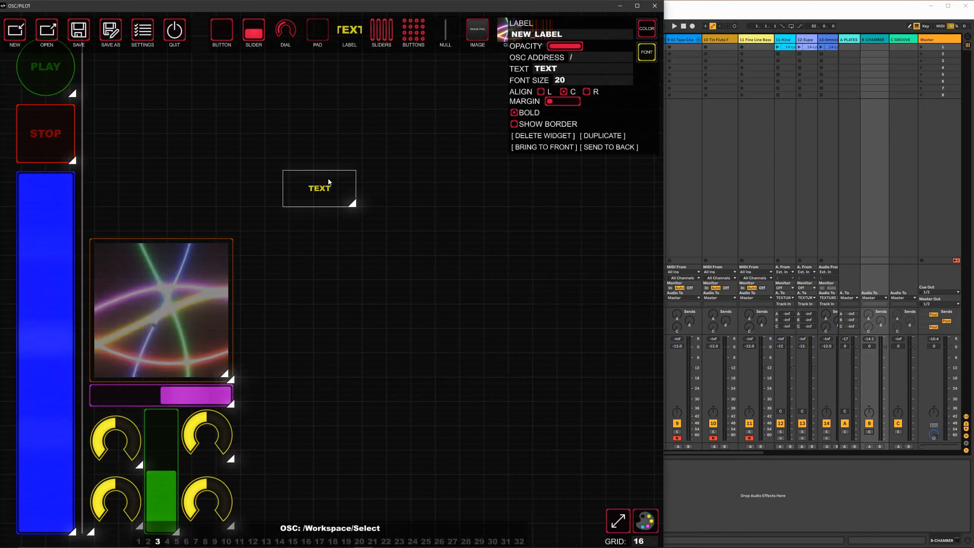
left_click(553, 70)
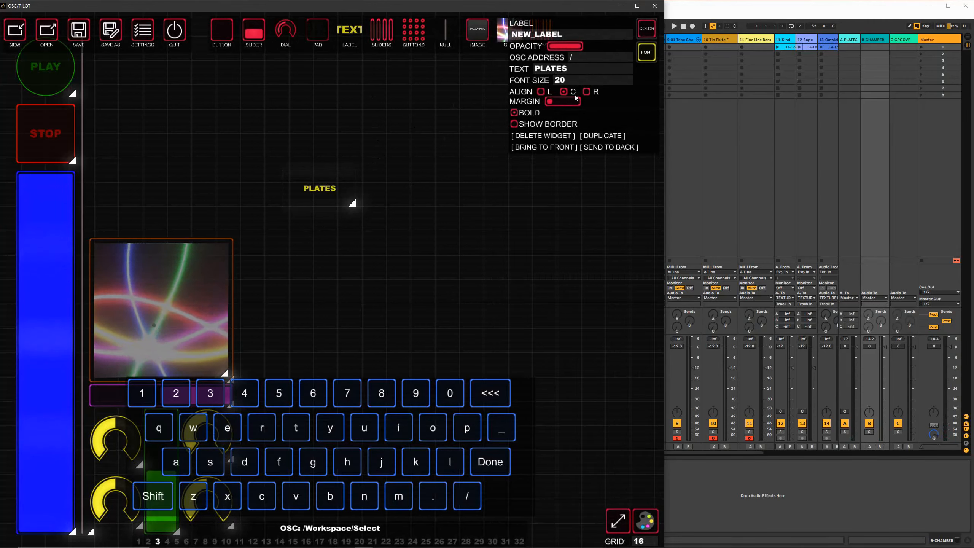
left_click_drag(334, 188, 148, 477)
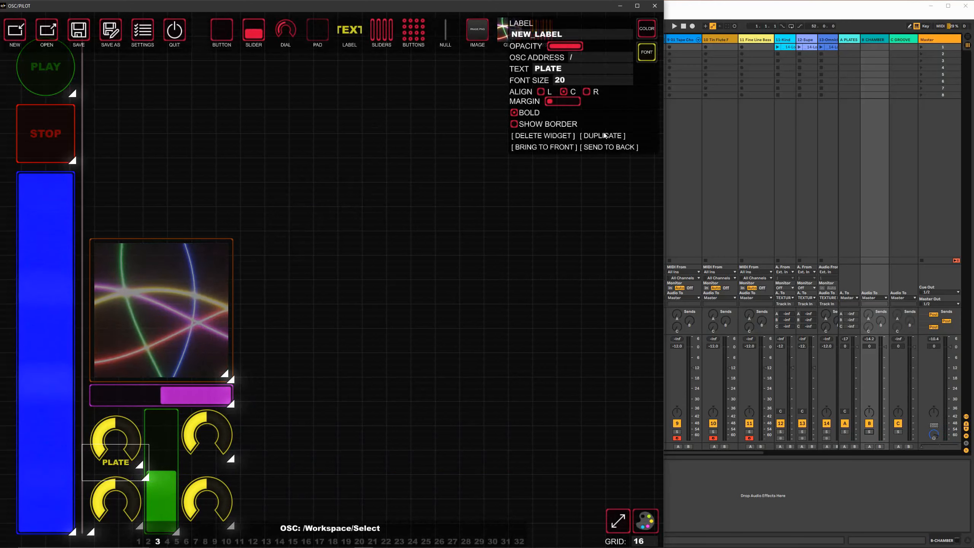
- Duplicate the PLATE label, set the copy's text to CHAMBER, and place it under the lower-left yellow dial
left_click_drag(142, 476, 330, 427)
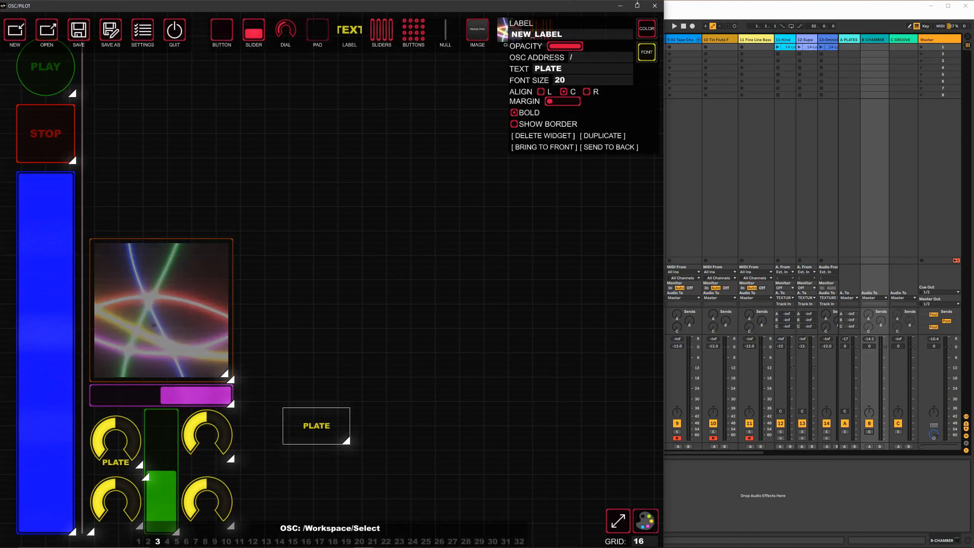
left_click(588, 65)
type("CH")
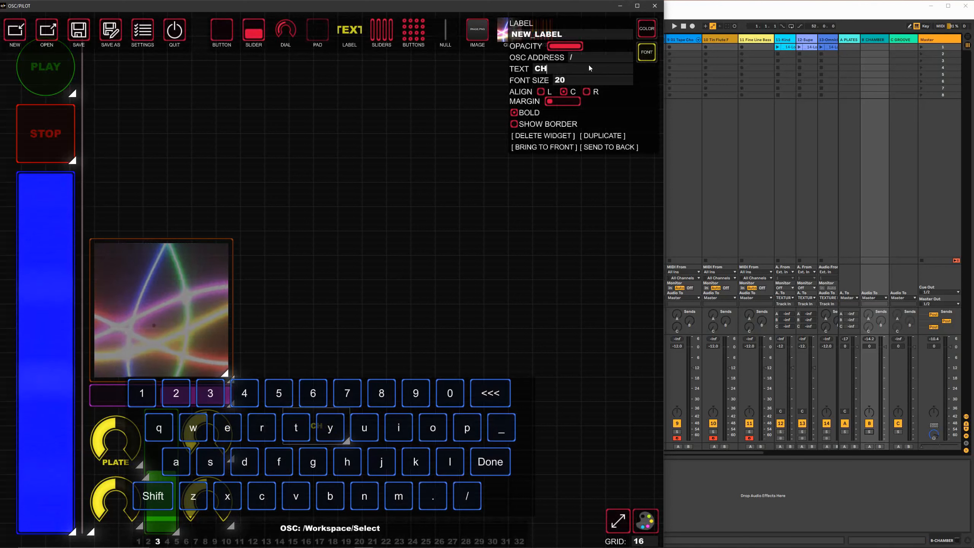
type("AMBER")
key("Return")
left_click(350, 314)
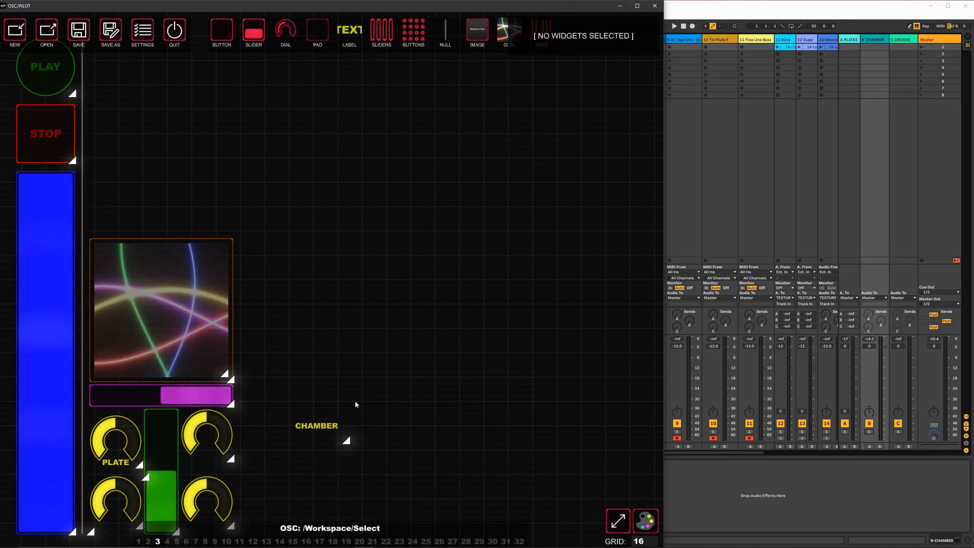
left_click_drag(336, 430, 123, 534)
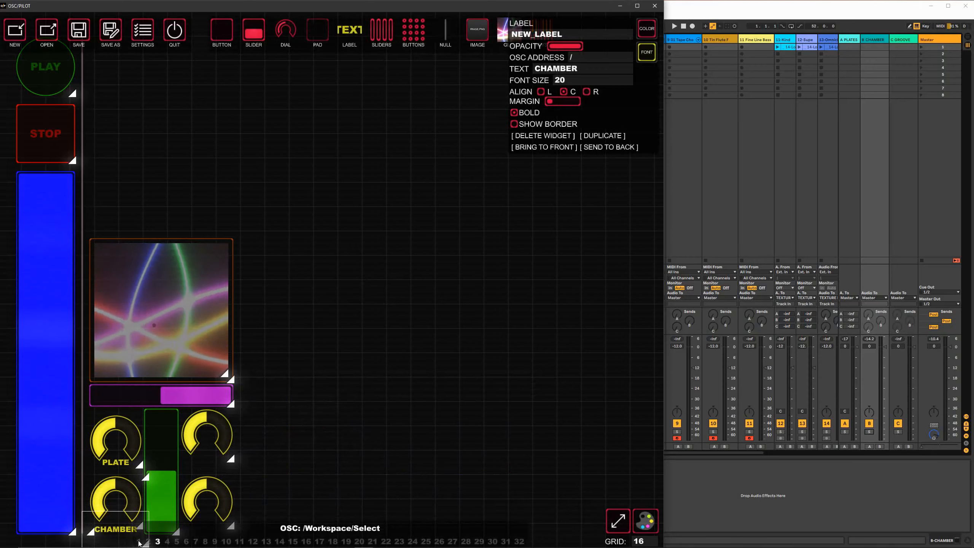
- Preview the layout outside edit mode, and send the PLATE and CHAMBER labels to the back
double_click(373, 435)
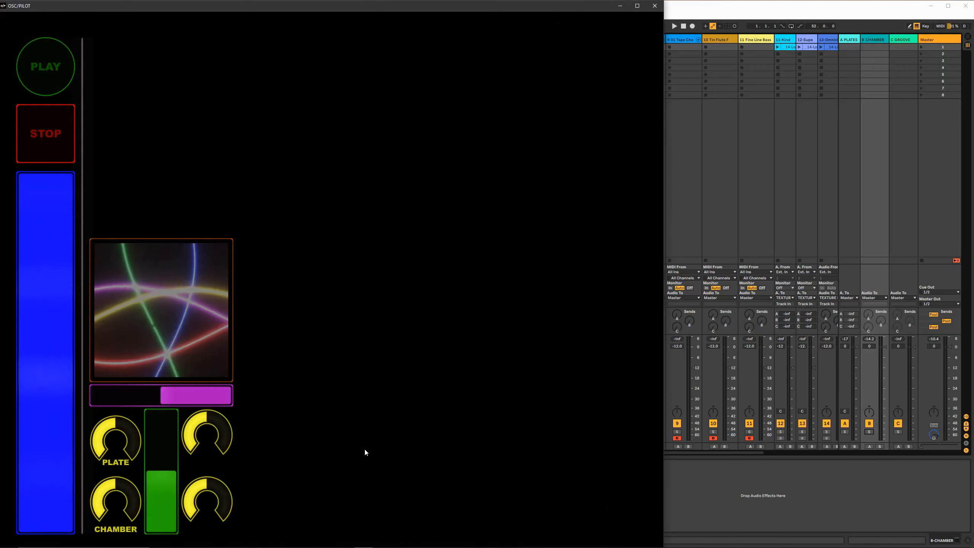
double_click(123, 515)
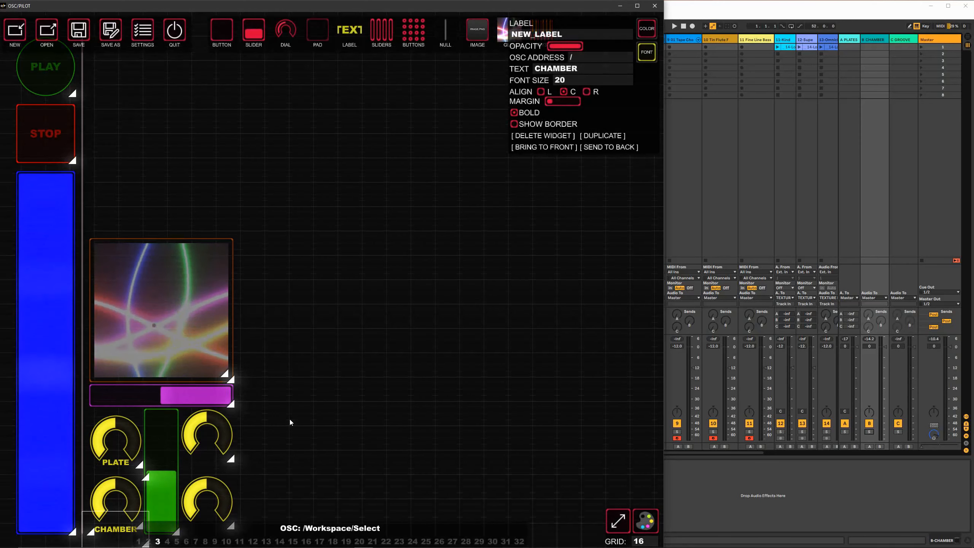
left_click(125, 464)
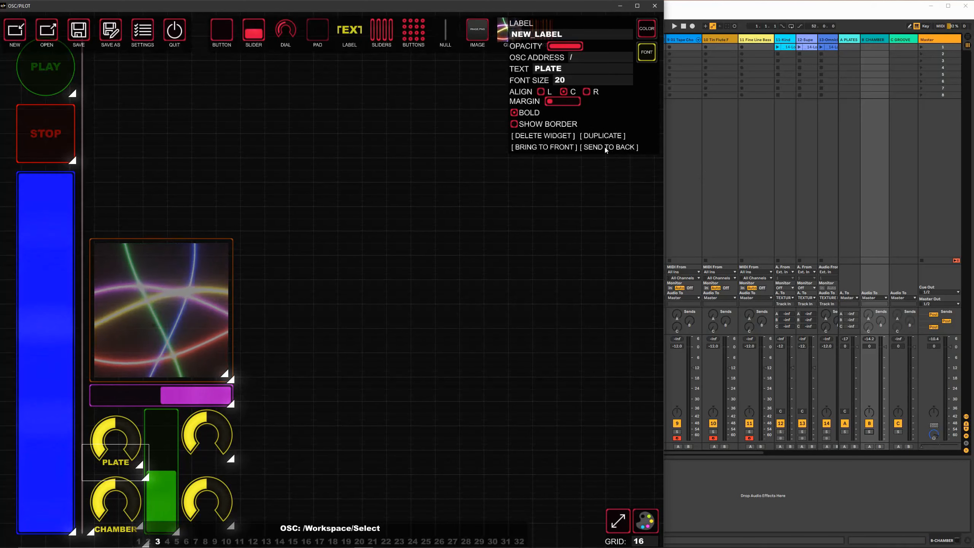
left_click(115, 530)
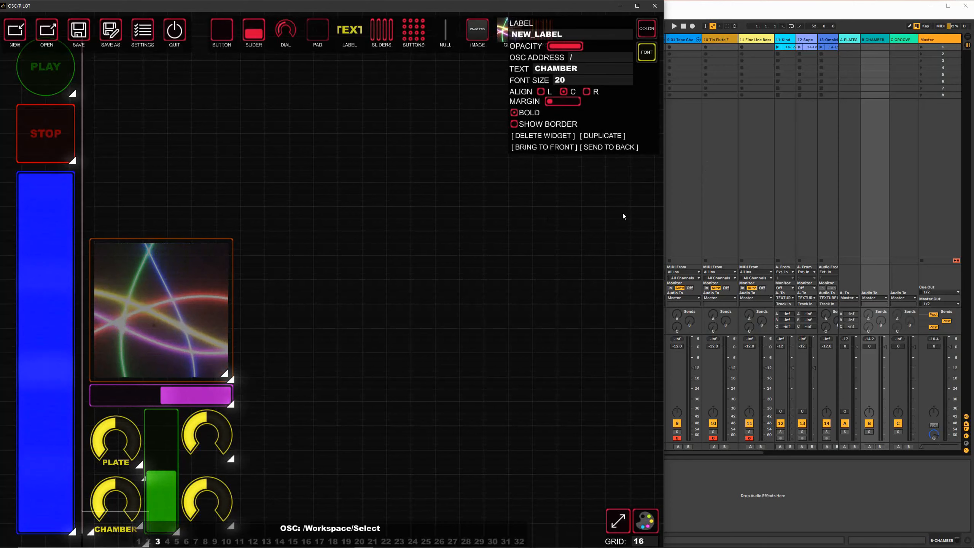
- Lower the upper-right yellow dial slightly so it lines up with the PLATE dial
right_click(166, 424)
right_click(203, 432)
left_click_drag(203, 435, 203, 441)
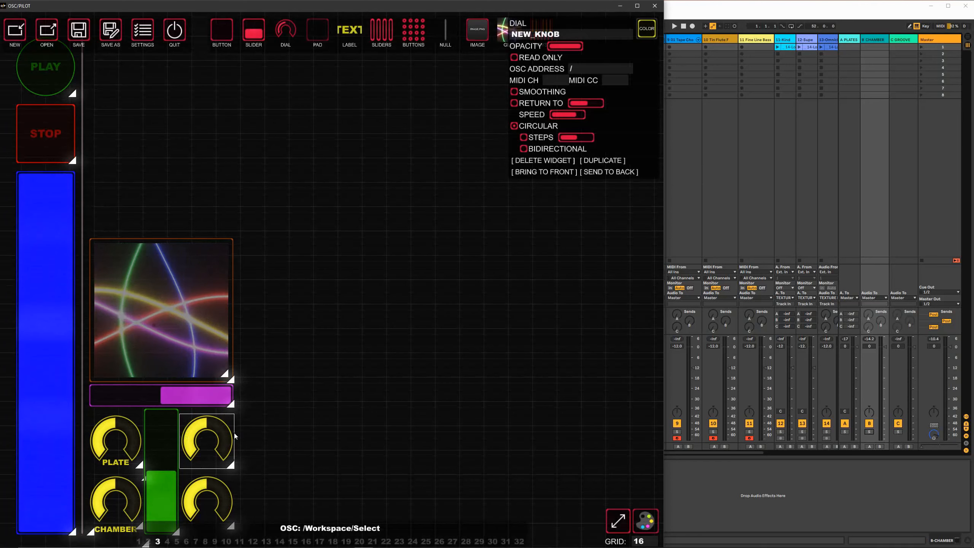
- Color both dials on the right of the green slider bright pink
left_click(653, 33)
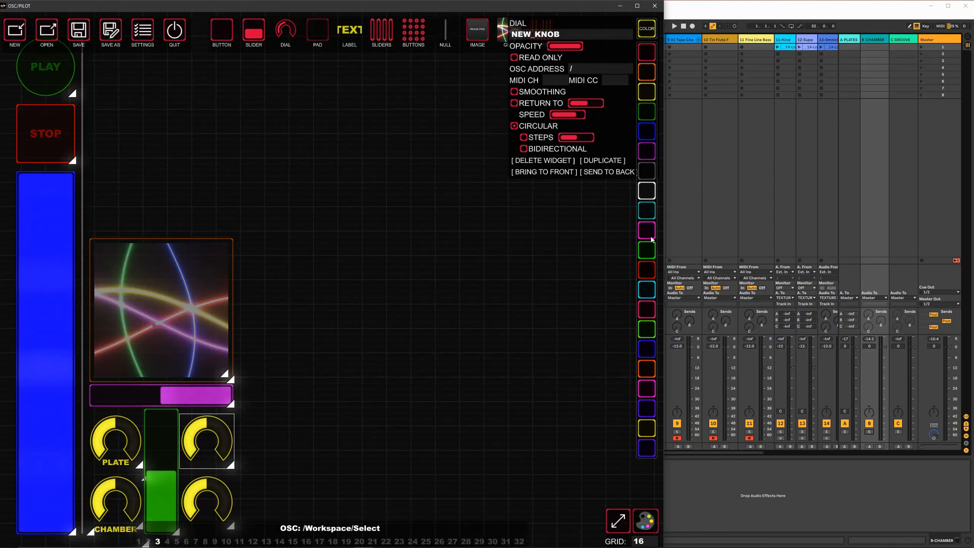
left_click(644, 151)
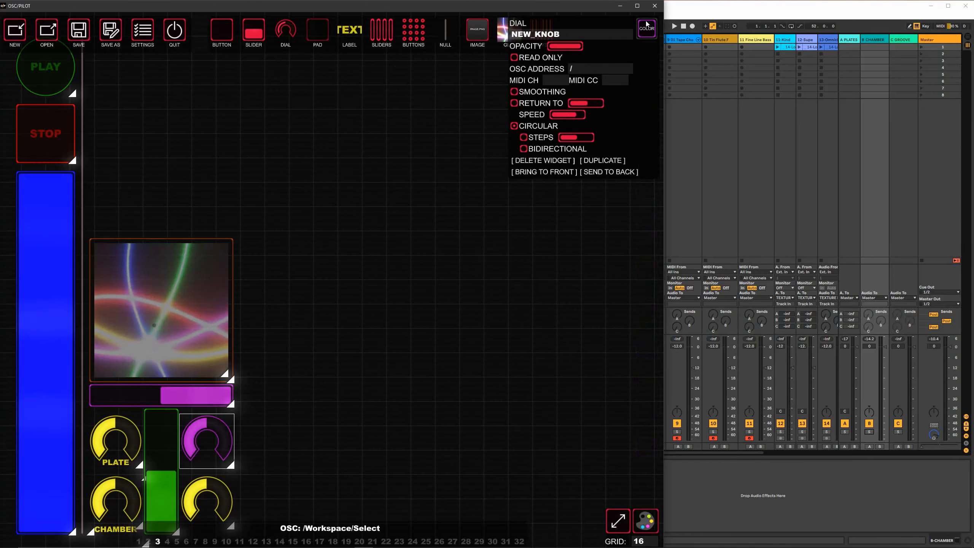
left_click(643, 33)
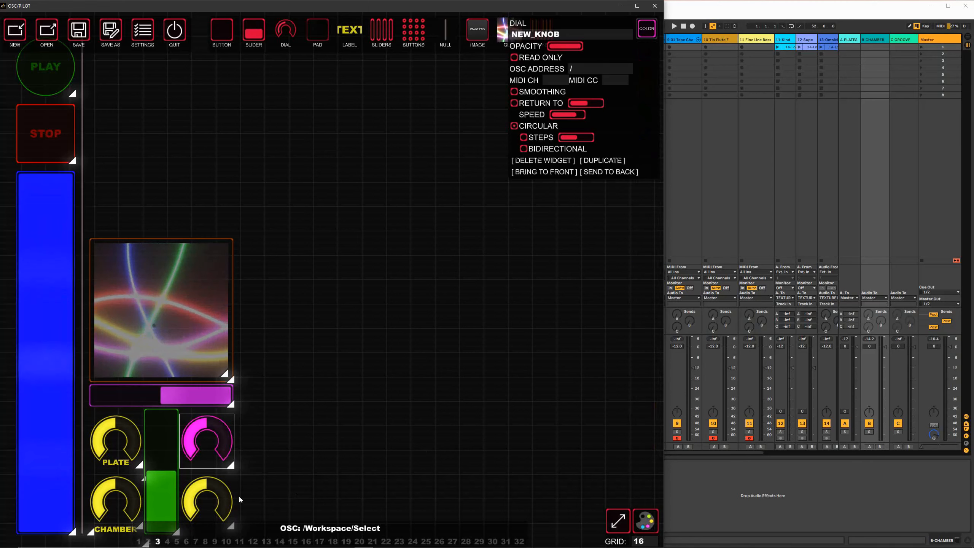
left_click(652, 34)
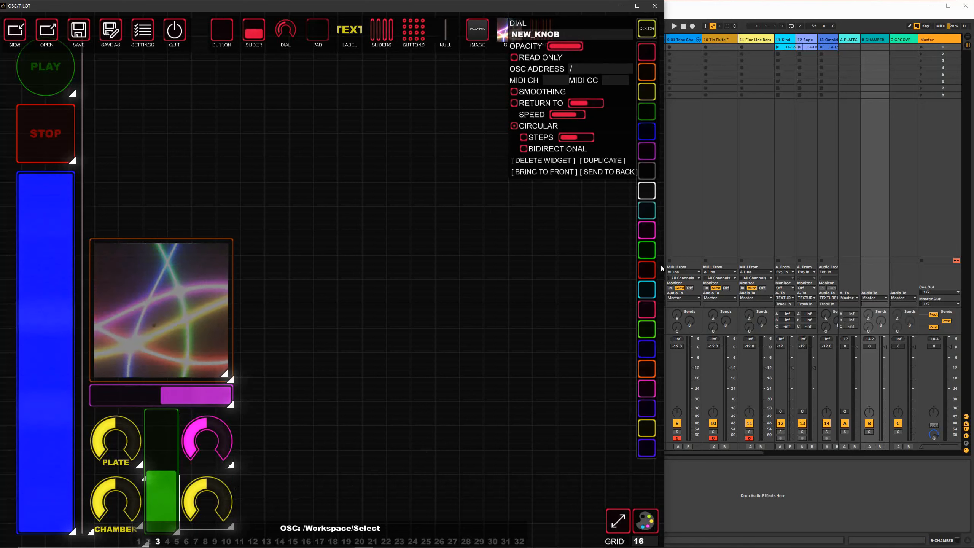
left_click(651, 395)
left_click(313, 331)
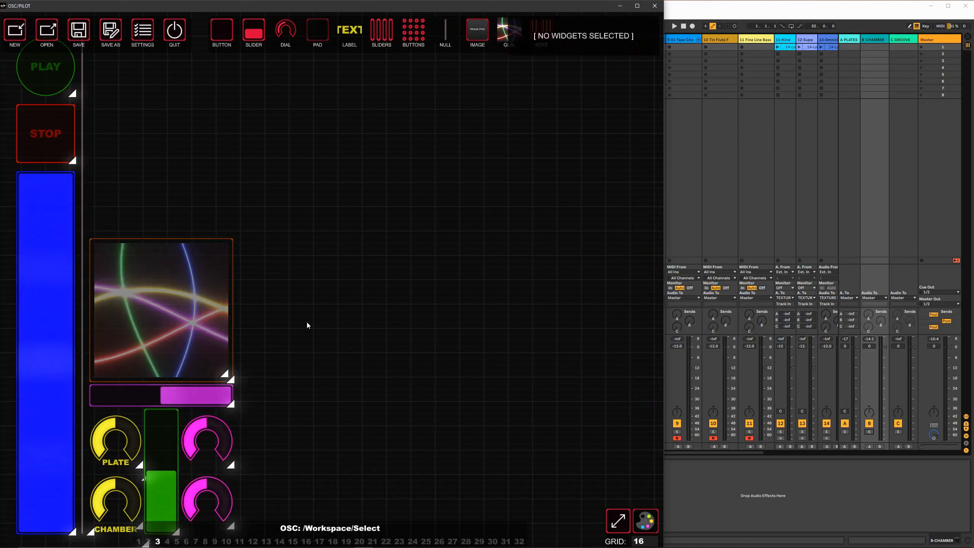
- Add a Null widget as a full-height vertical divider just right of the pad and dials, and preview the layout
left_click(445, 31)
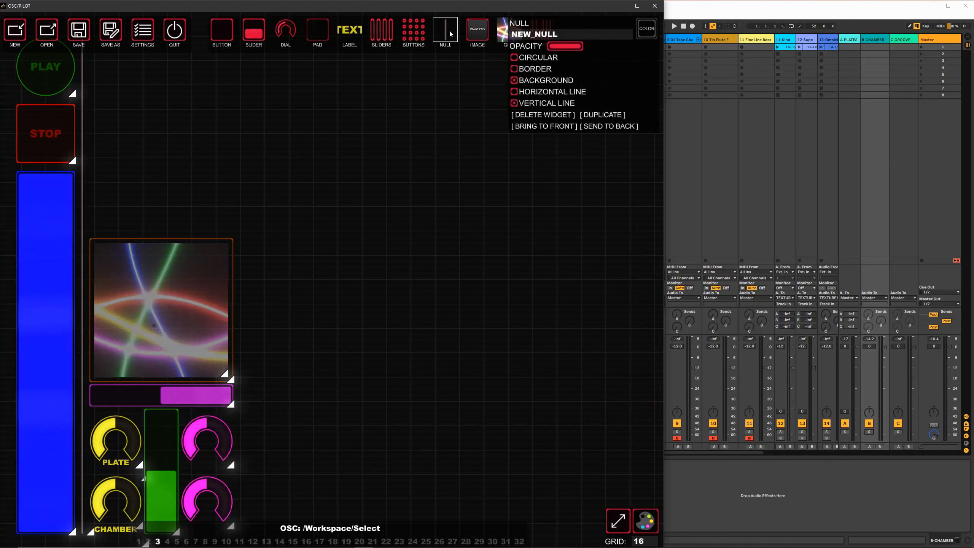
left_click_drag(232, 123, 235, 536)
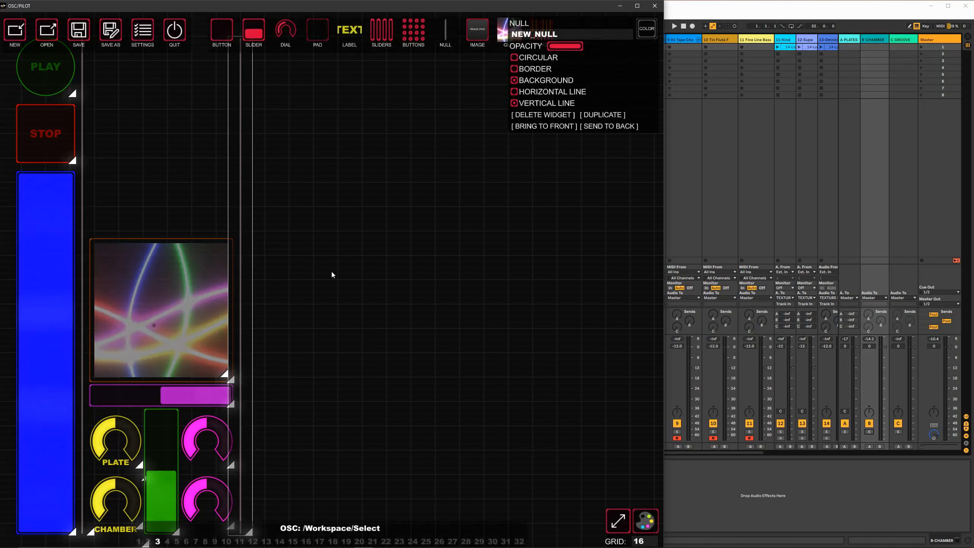
right_click(264, 228)
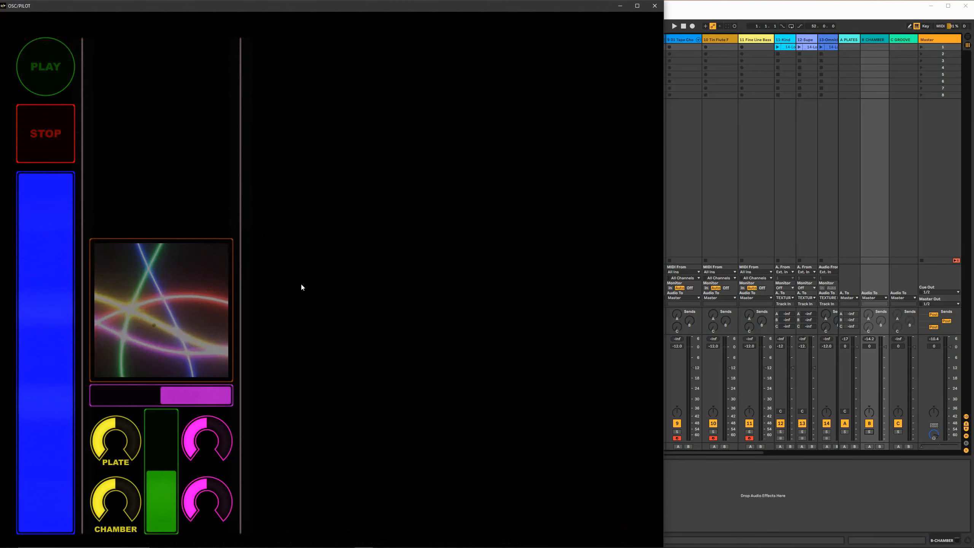
right_click(242, 313)
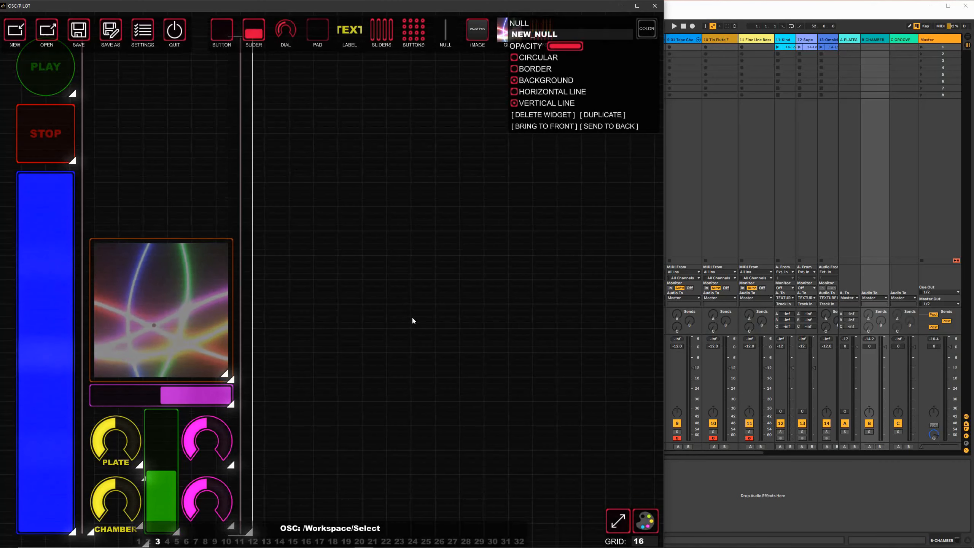
- Examine the MIDI channel and CC assignments of the pad, purple slider, PLAY button and blue slider
left_click(165, 273)
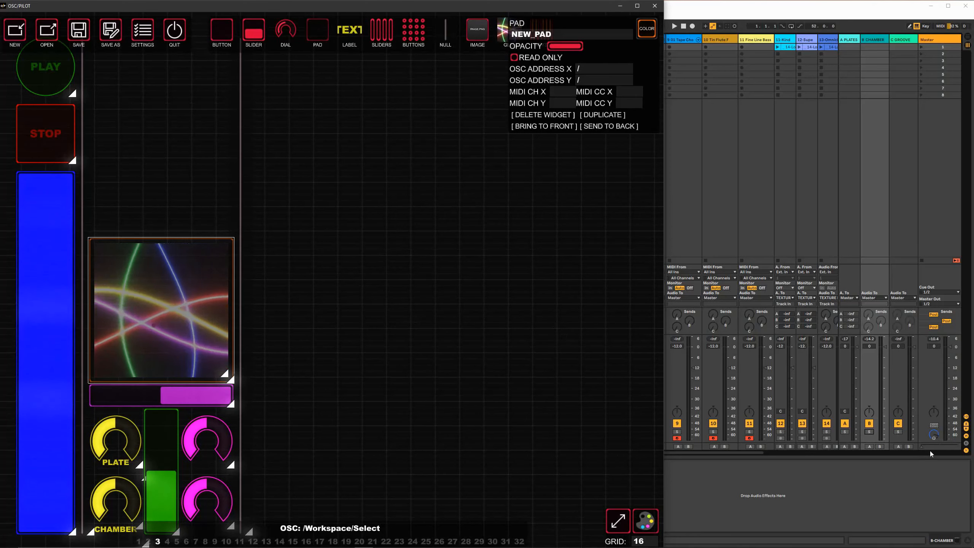
left_click(939, 463)
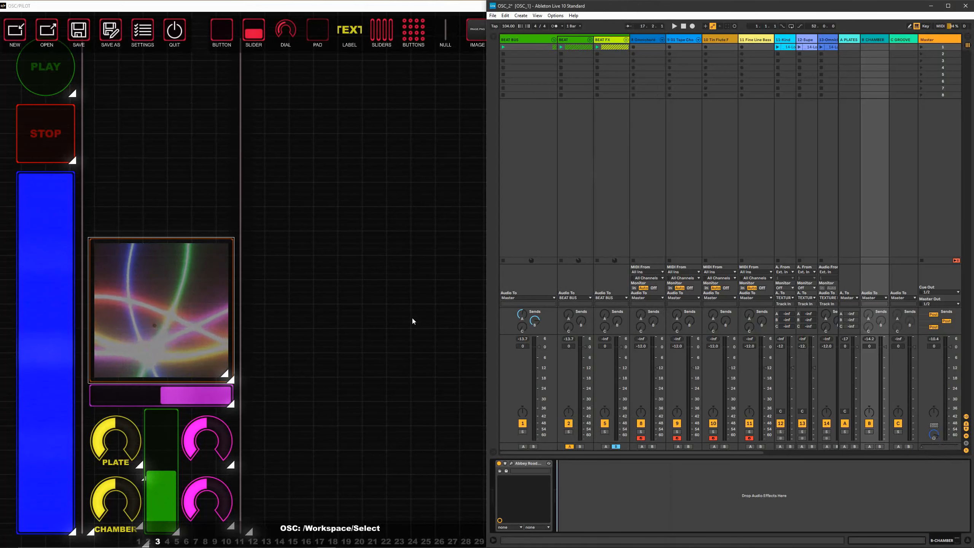
left_click(323, 350)
left_click(182, 400)
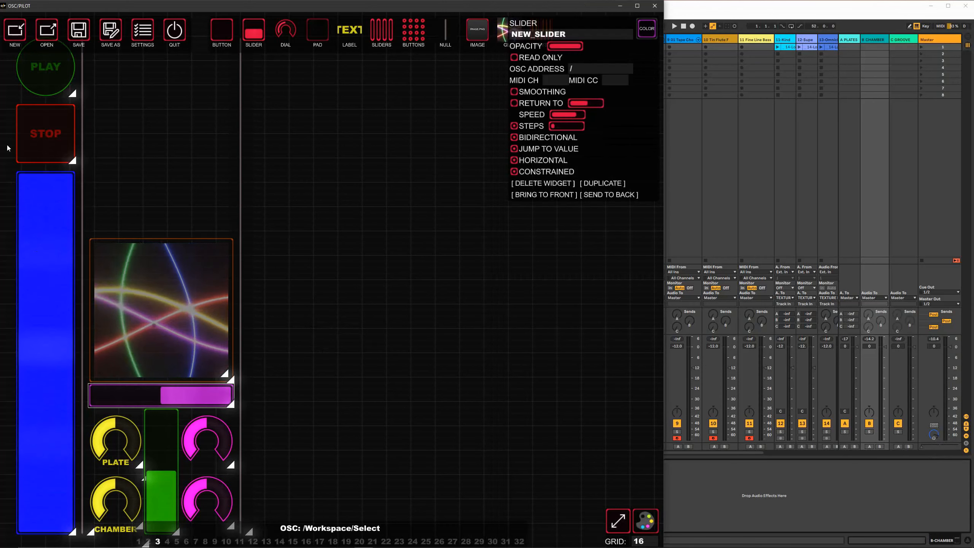
left_click(25, 71)
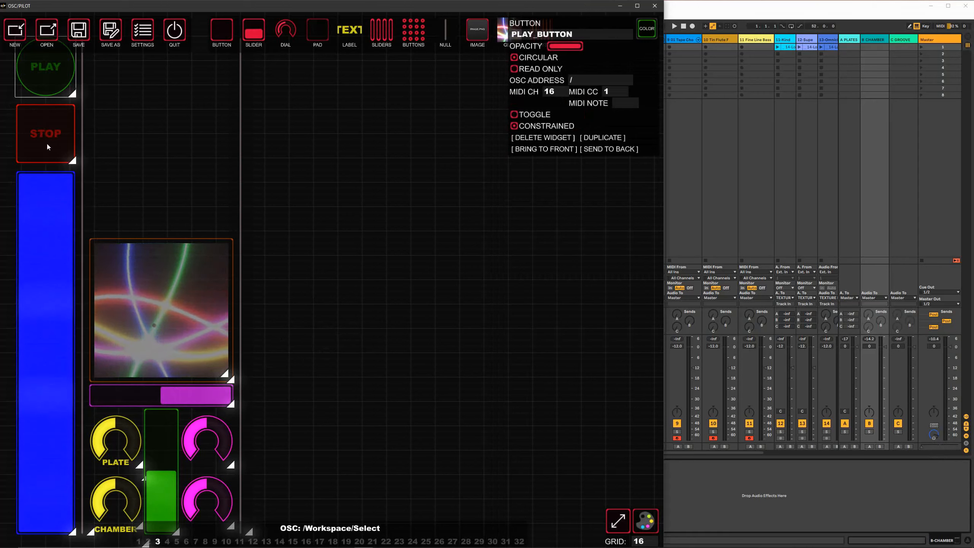
left_click(58, 224)
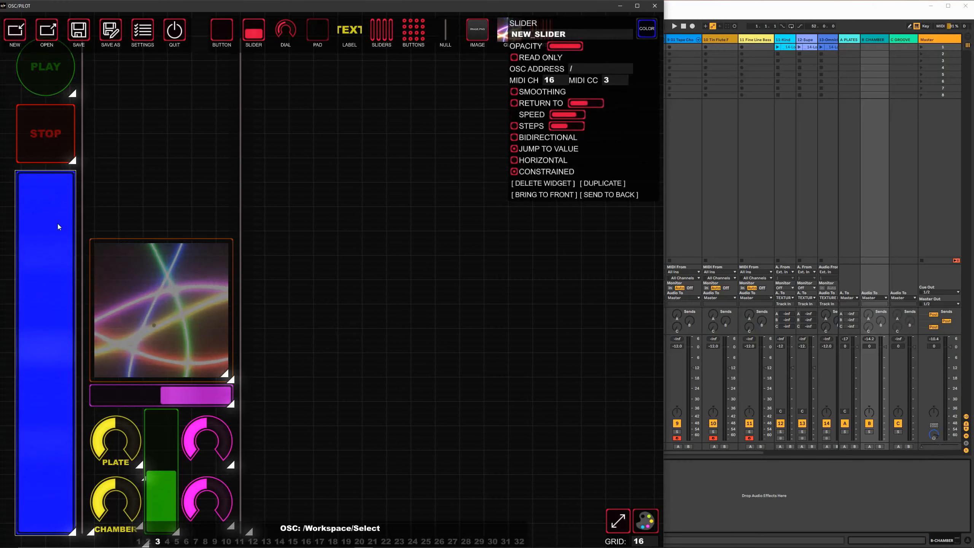
- Assign the horizontal purple slider to MIDI channel 16 and MIDI CC 4
left_click(215, 391)
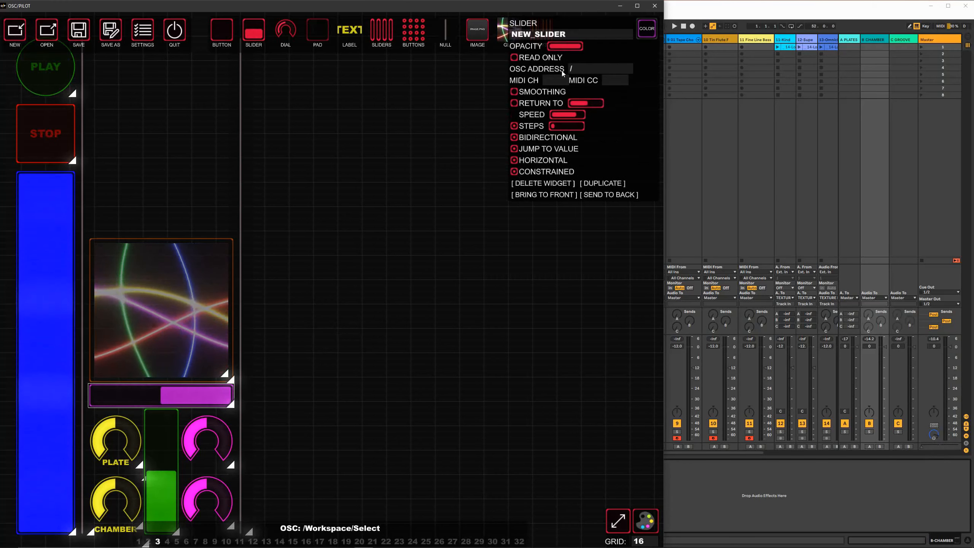
left_click(554, 80)
type("16")
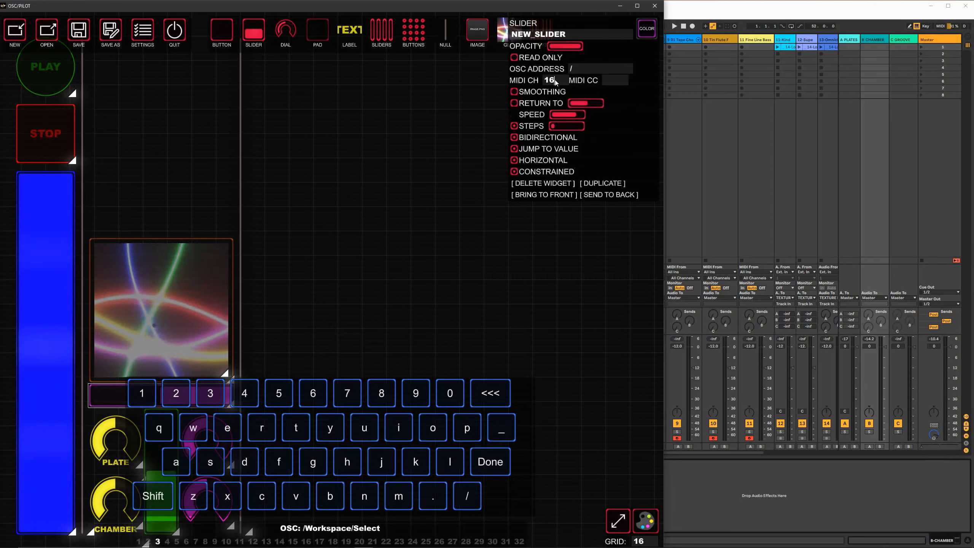
left_click(613, 82)
type("4")
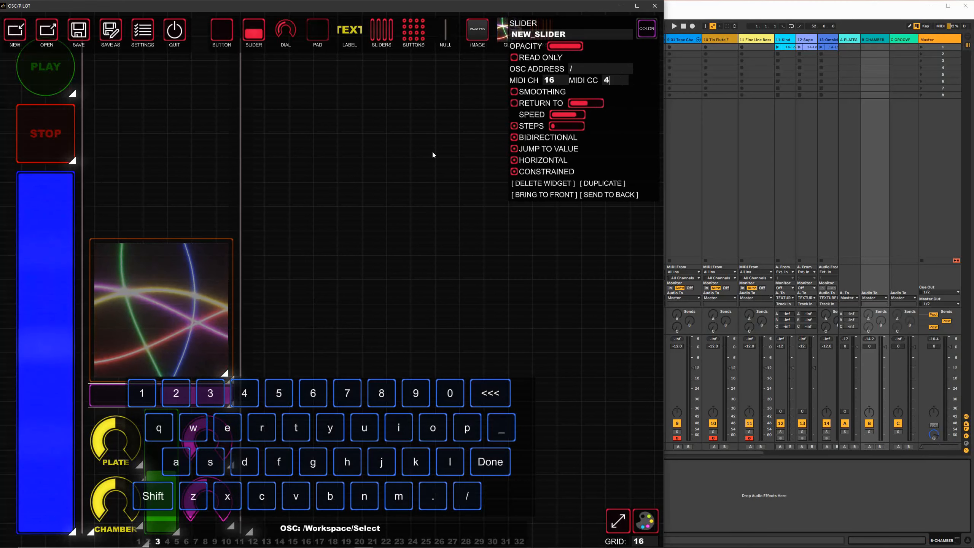
- Assign the vertical green slider to MIDI channel 16 and MIDI CC 5
left_click(467, 138)
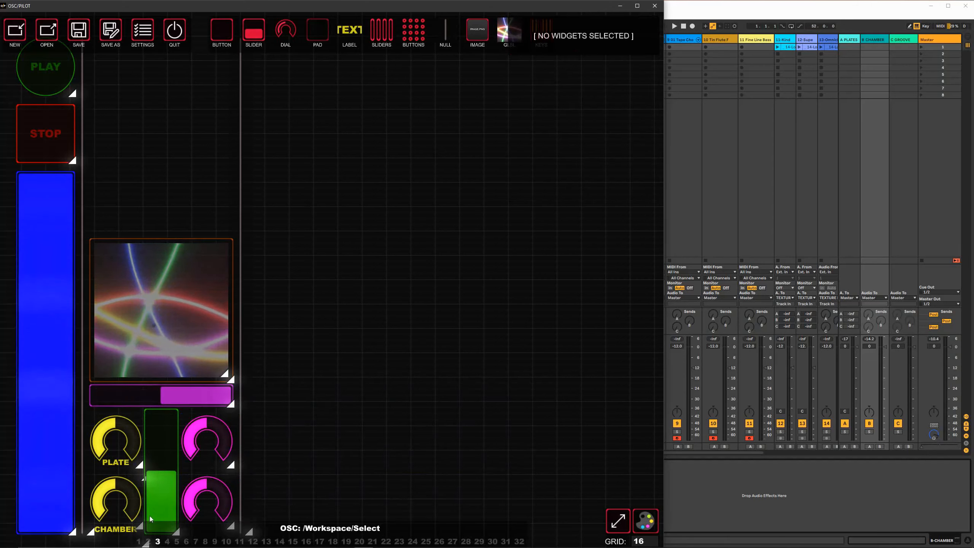
left_click(165, 433)
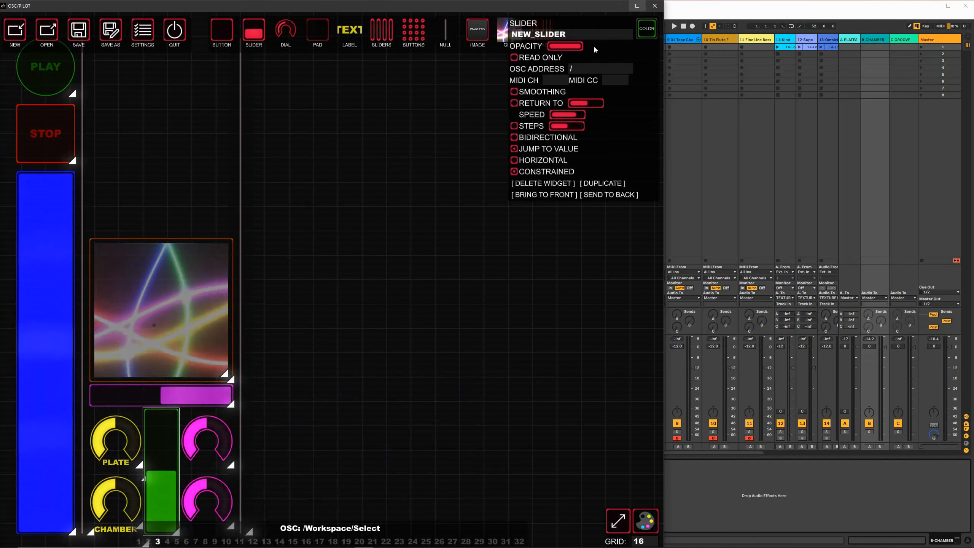
left_click(552, 81)
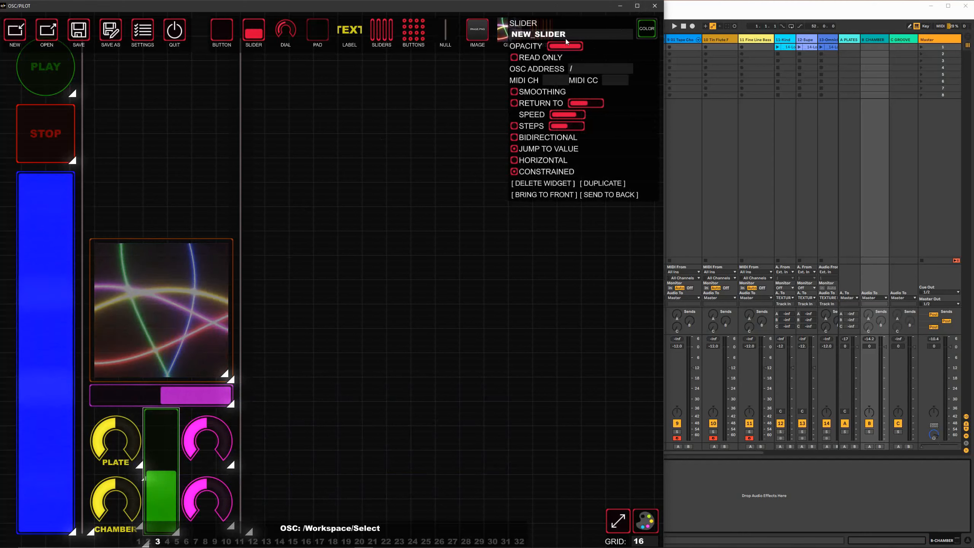
type("16")
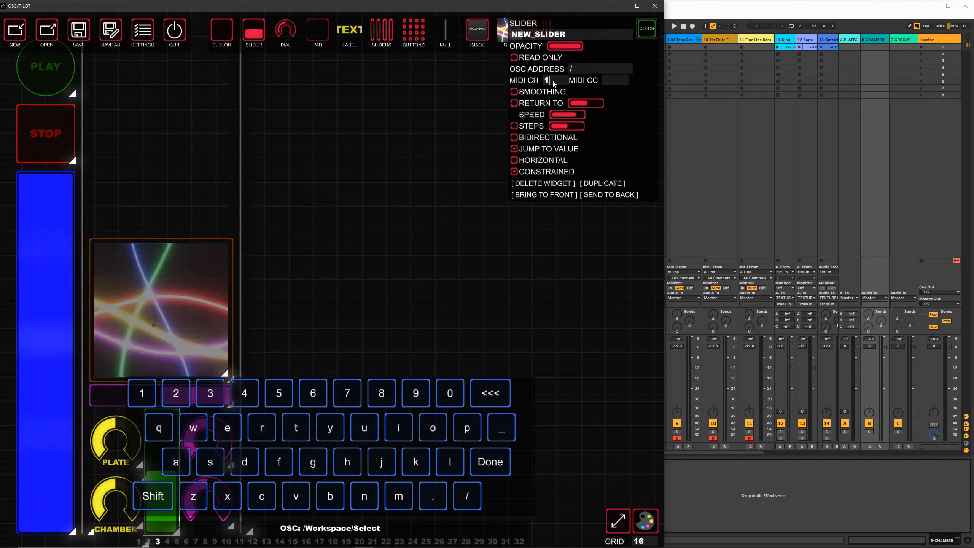
left_click(610, 78)
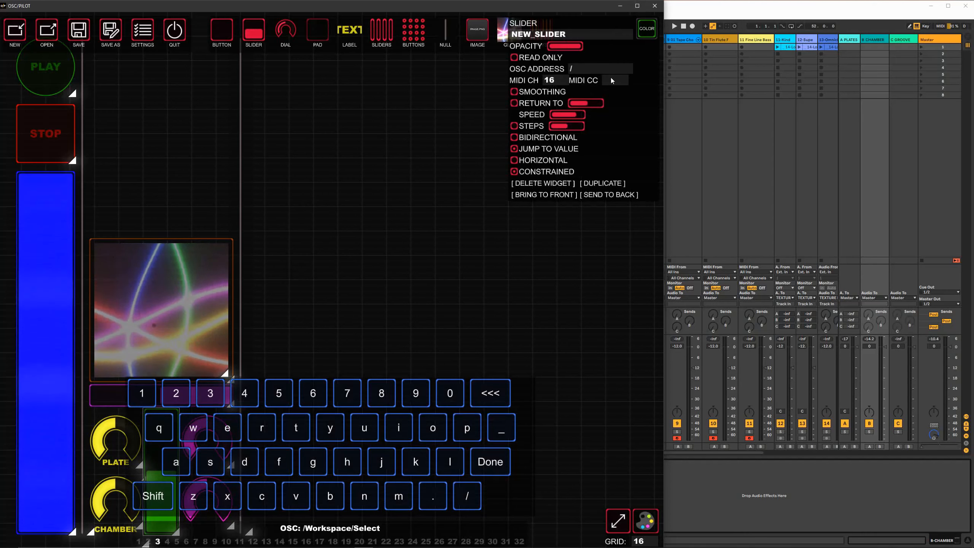
type("5")
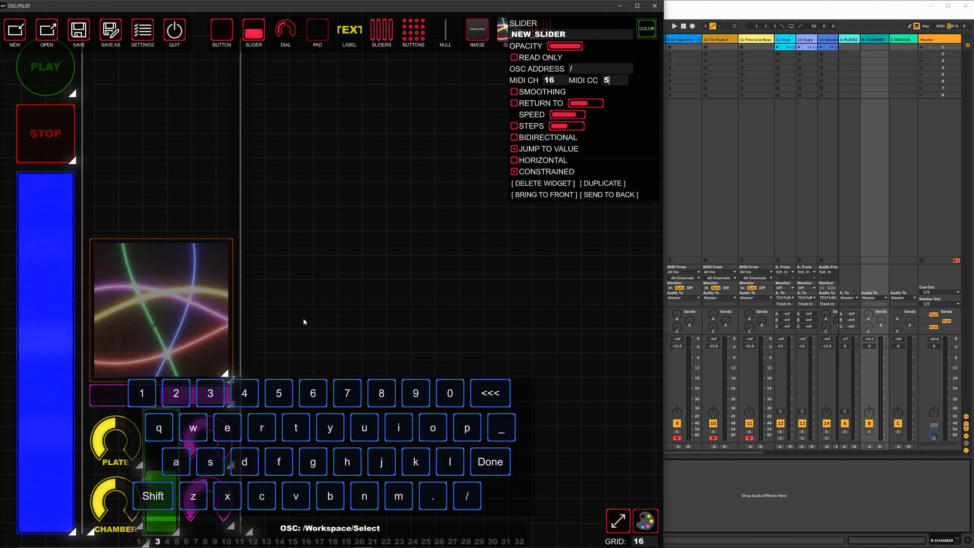
left_click(303, 321)
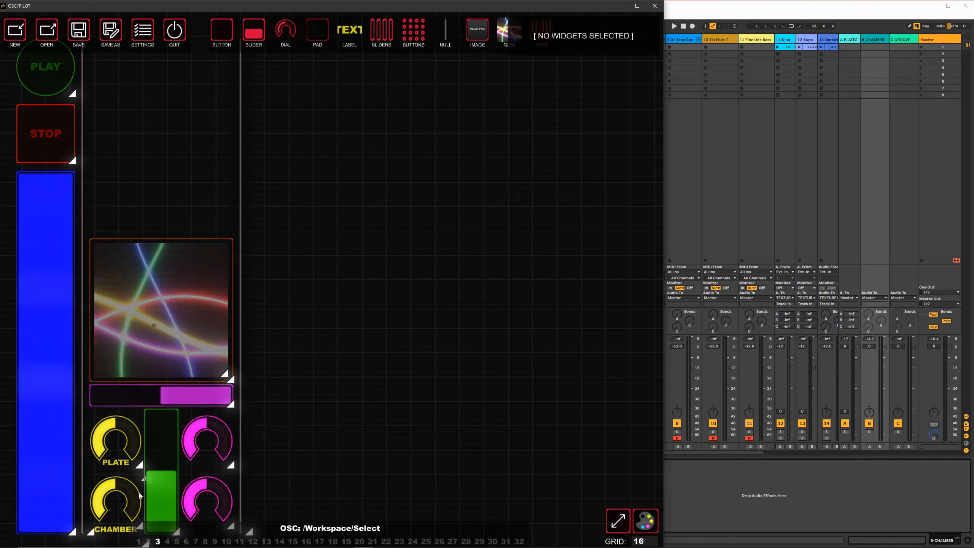
- Set the PLATE dial's MIDI channel to 16
left_click(129, 436)
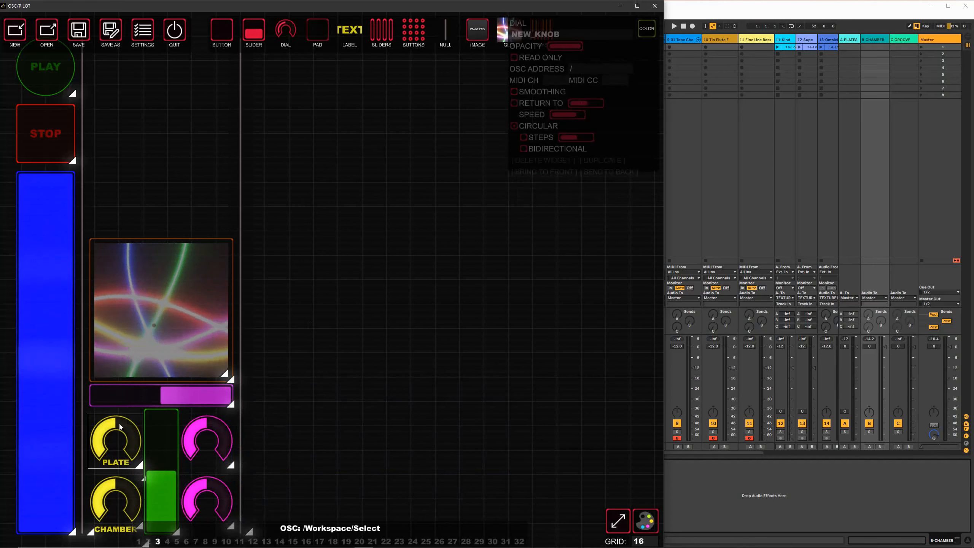
left_click(561, 79)
type("16")
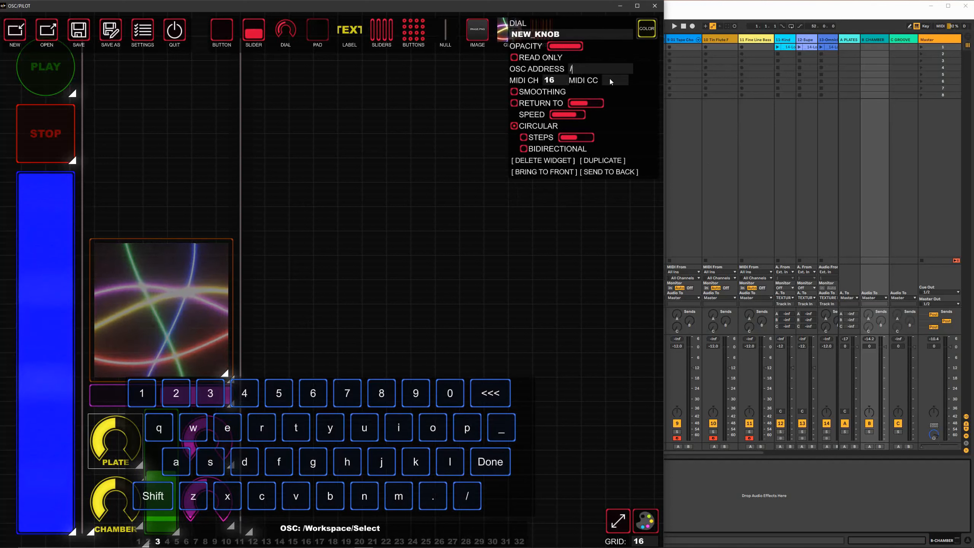
left_click(279, 309)
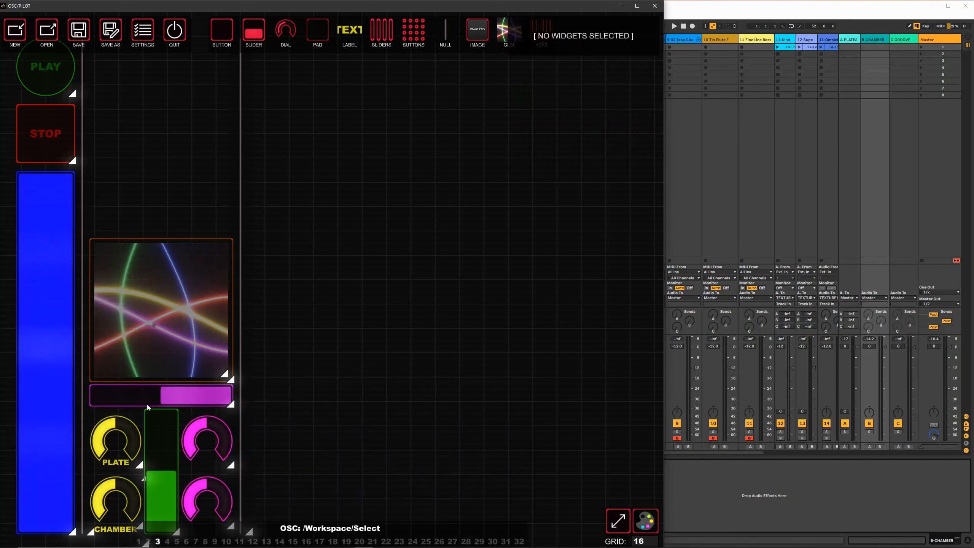
- Assign the CHAMBER dial to MIDI channel 16 and MIDI CC 7
left_click(130, 489)
left_click(554, 78)
type("16")
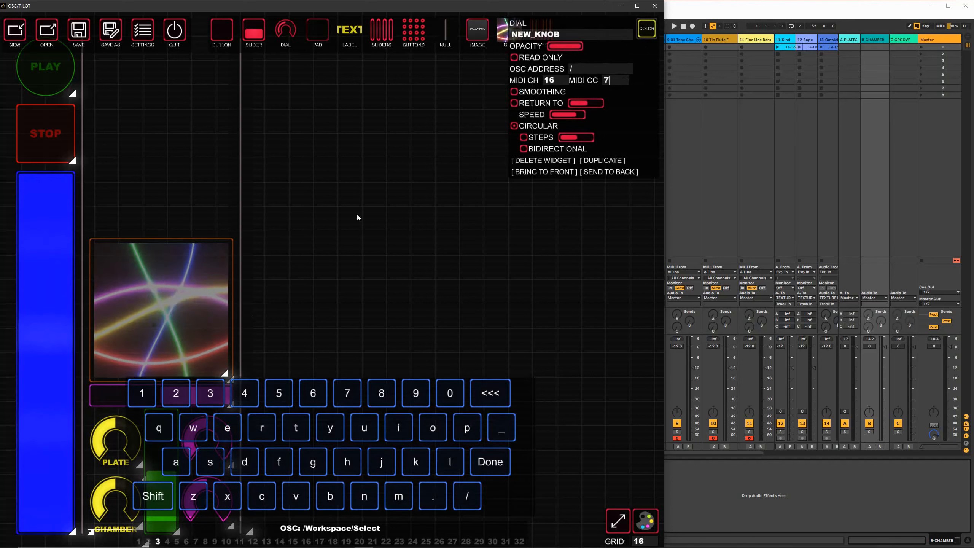
left_click(329, 256)
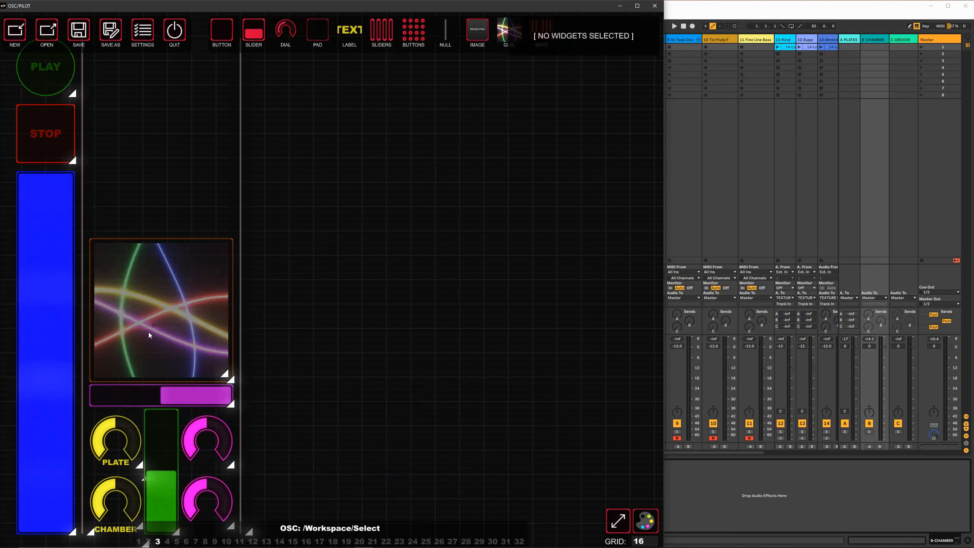
- Check which MIDI CC numbers the PLAY and STOP buttons, the blue slider and the two yellow dials already use
left_click(52, 88)
left_click(41, 145)
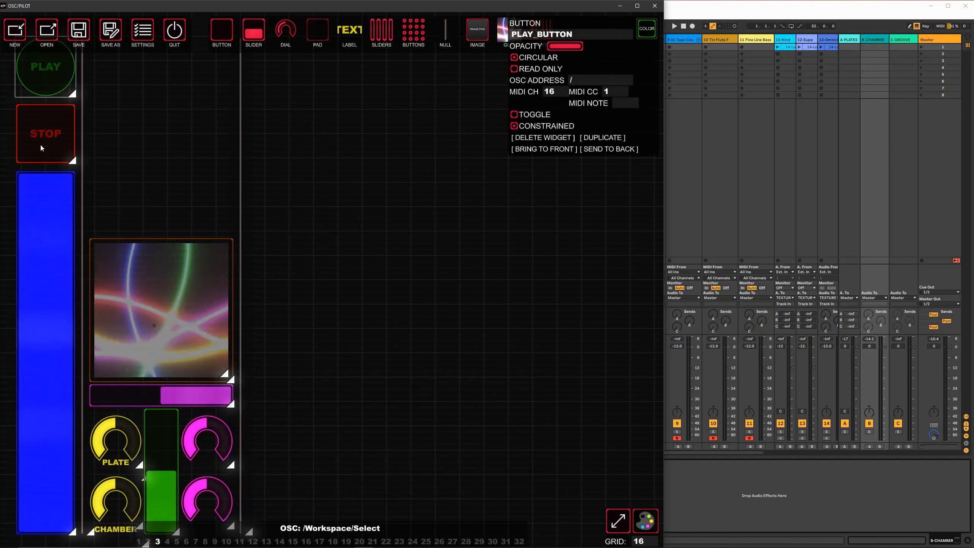
left_click(58, 91)
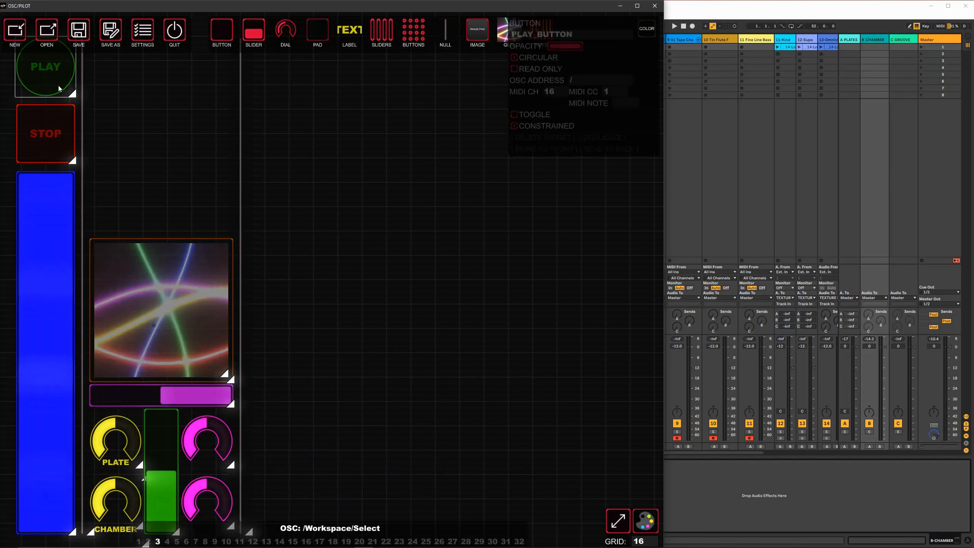
left_click(45, 144)
left_click(46, 214)
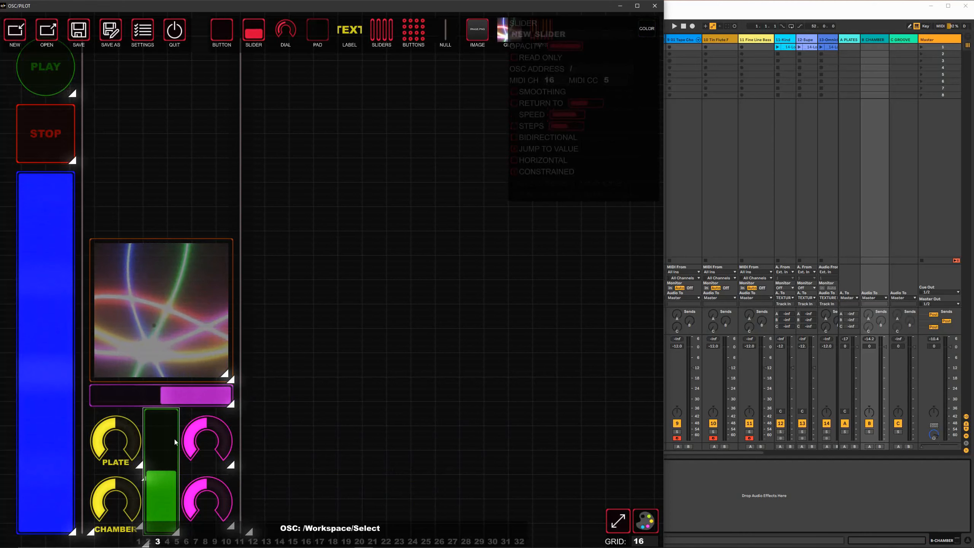
left_click(118, 435)
left_click(115, 498)
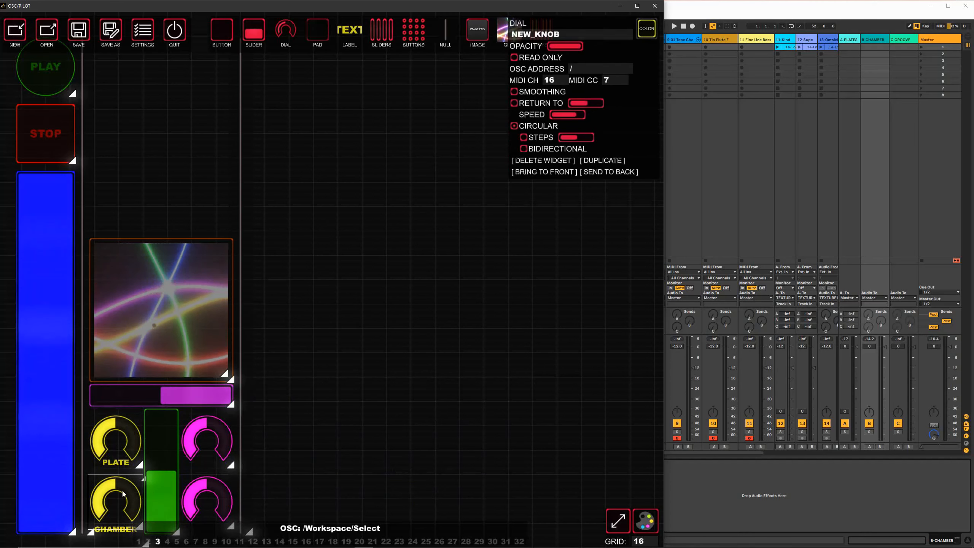
- Set the MIDI channel to 16 for both the X and Y axes of the shader-backed pad
left_click(189, 361)
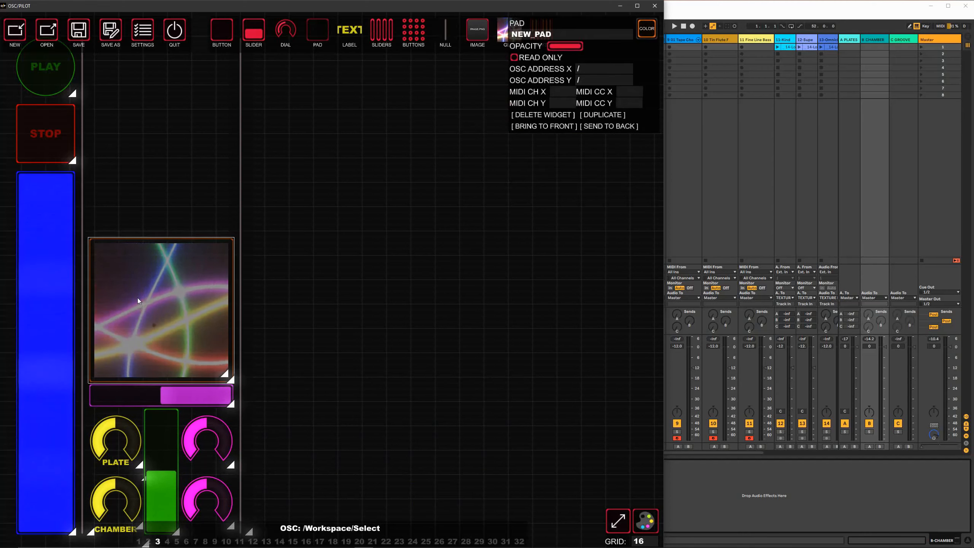
left_click(555, 92)
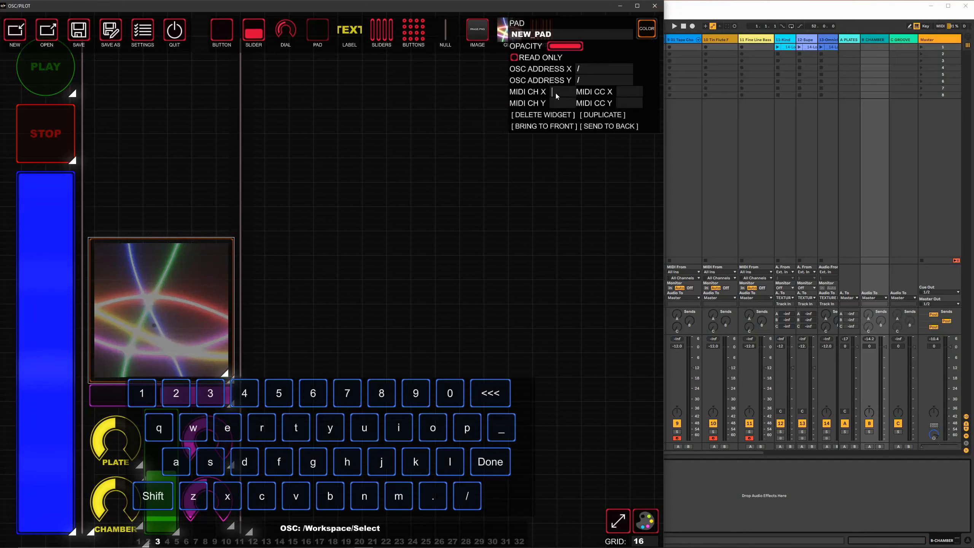
type("16")
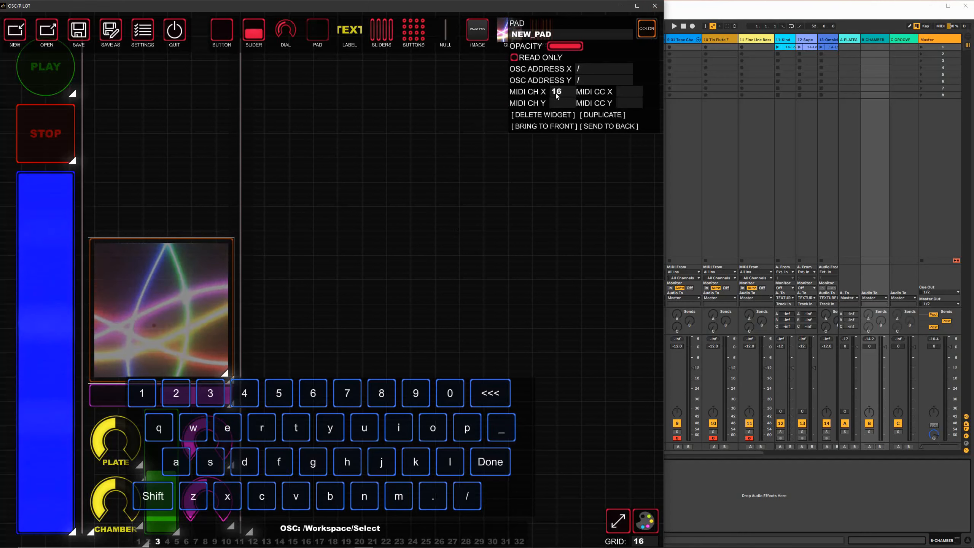
key("Return")
left_click(553, 104)
type("16")
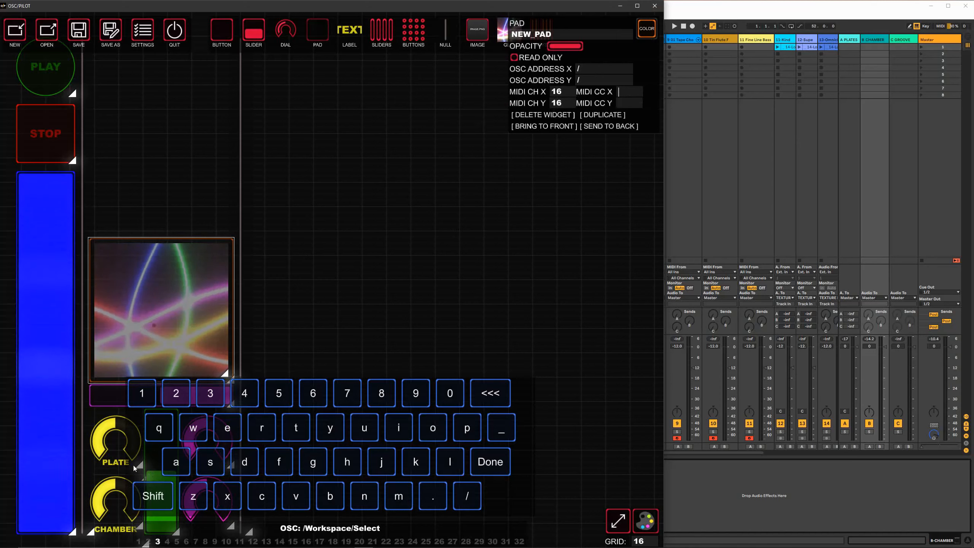
- Check the CHAMBER dial's MIDI CC, and set the pad's MIDI CC X to 8 and MIDI CC Y to 9
left_click(106, 485)
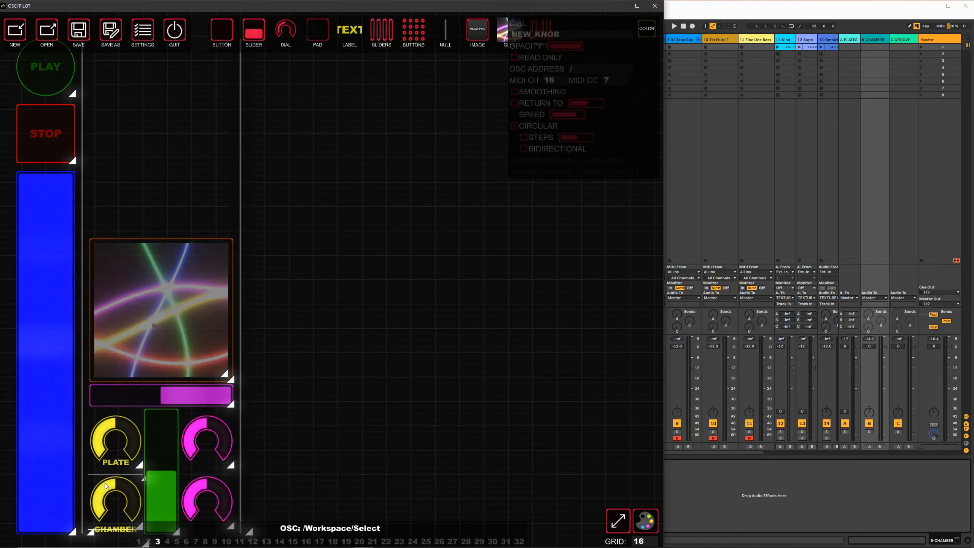
left_click(142, 336)
left_click(627, 91)
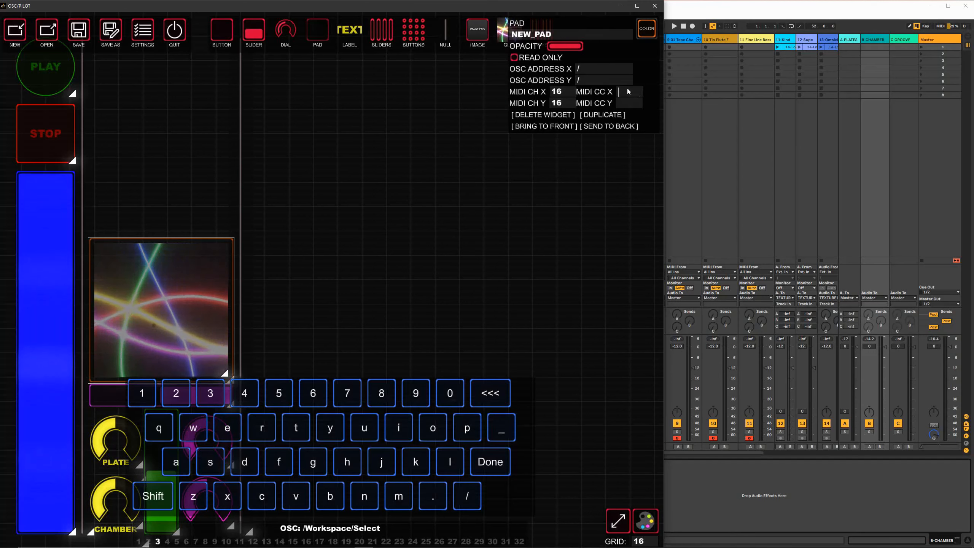
type("8")
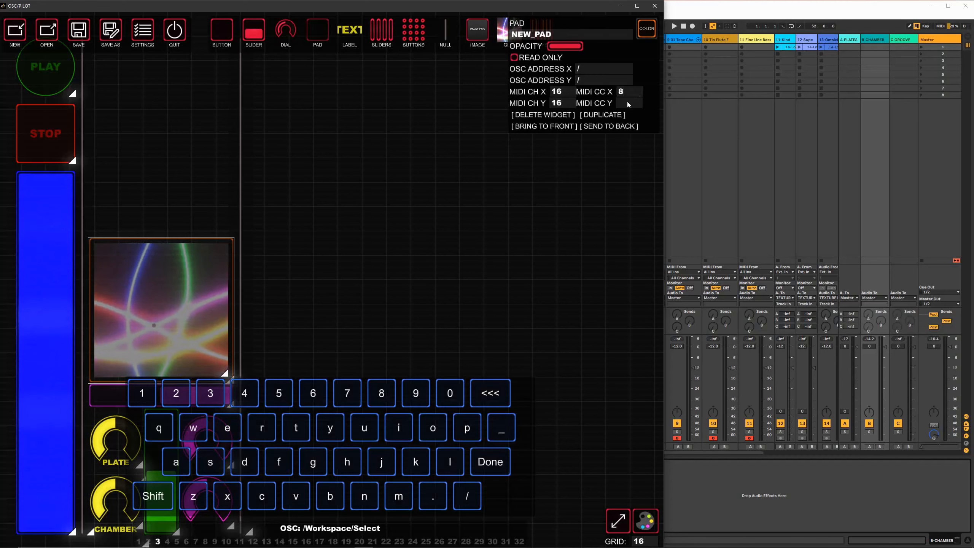
left_click(627, 101)
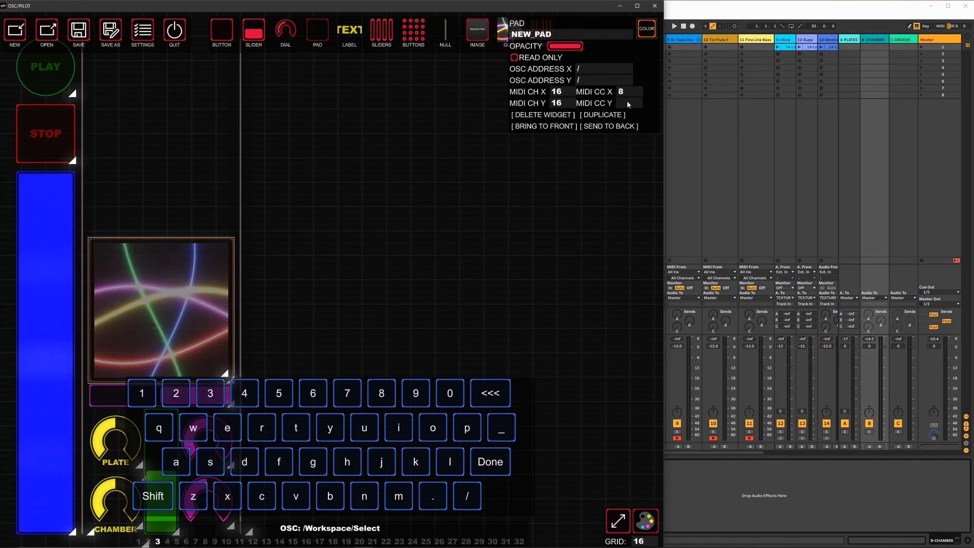
type("9")
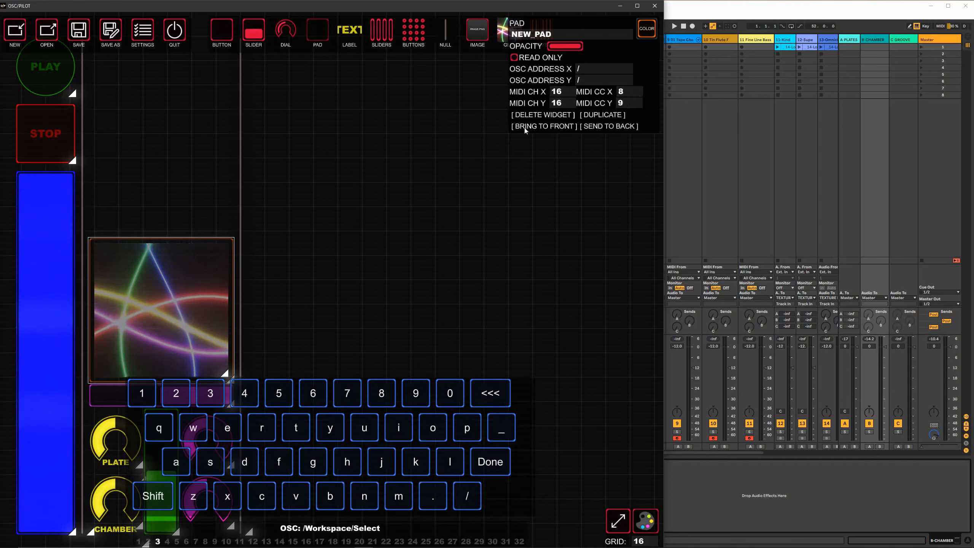
left_click(390, 164)
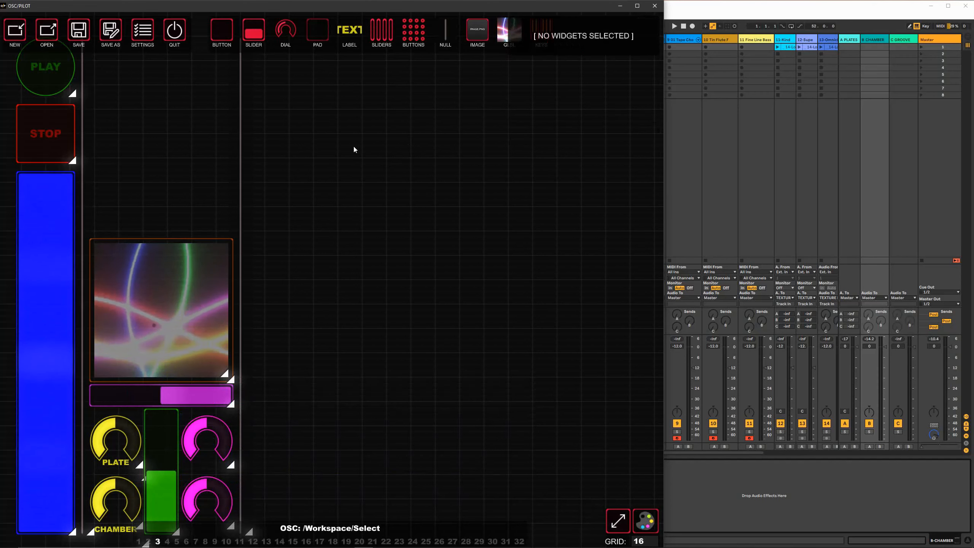
- Switch to Ableton Live, select the Master track and turn on MIDI mapping mode
left_click(777, 7)
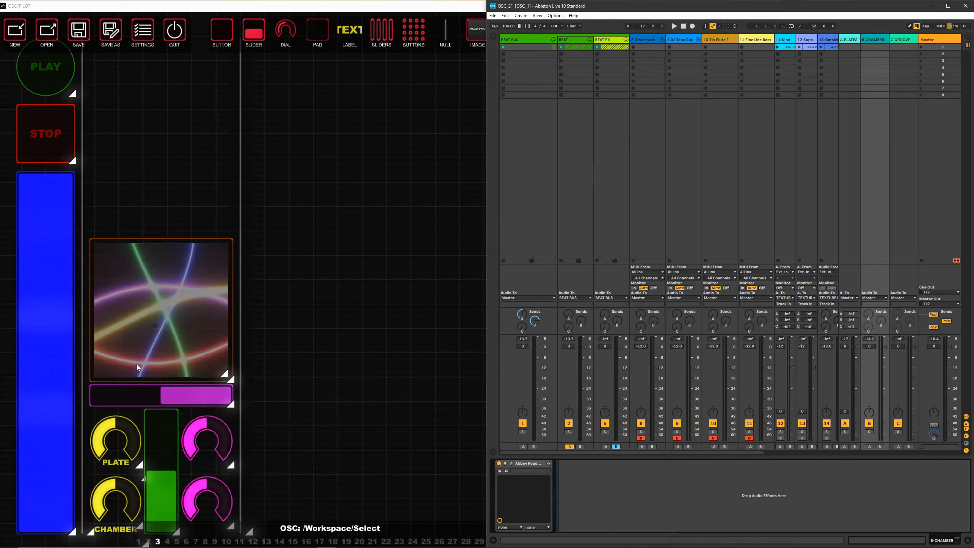
left_click(304, 183)
left_click(159, 325)
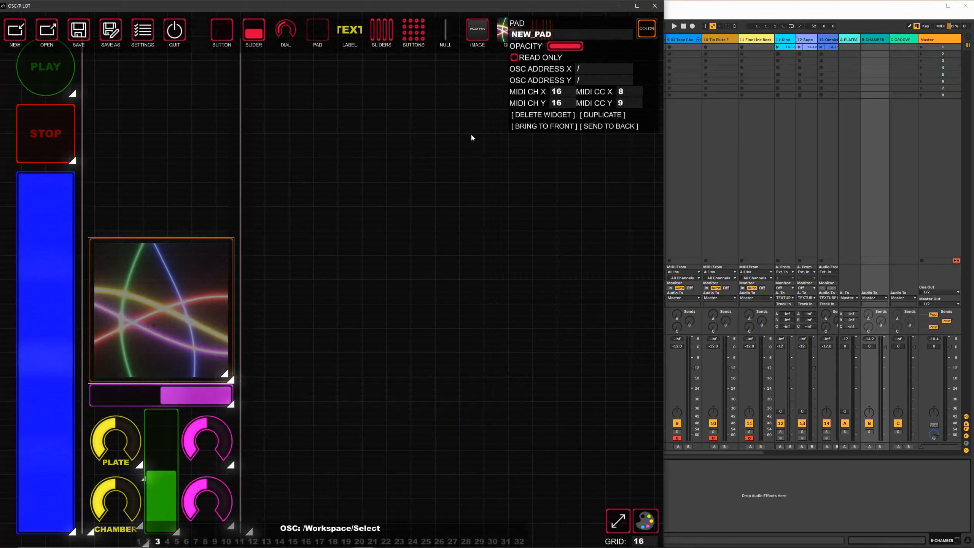
left_click(703, 85)
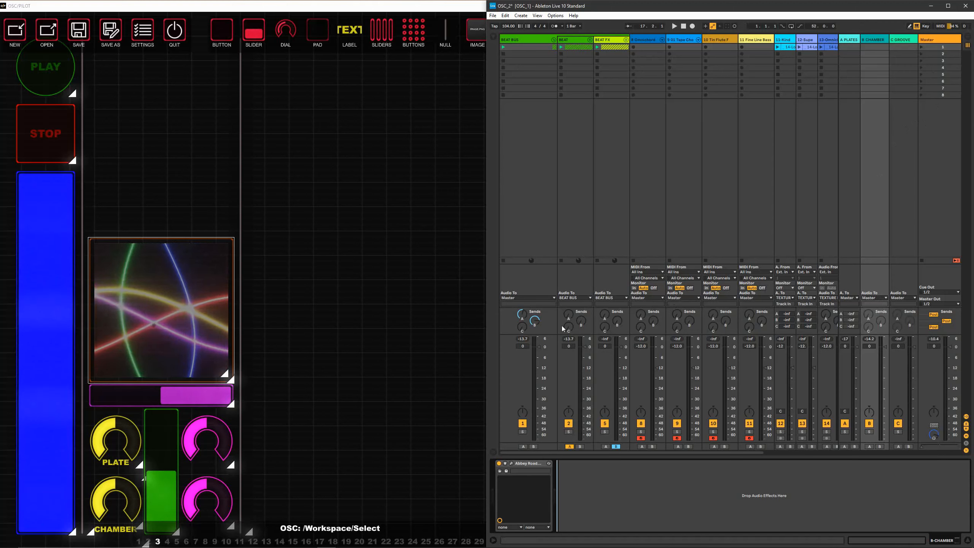
left_click(920, 40)
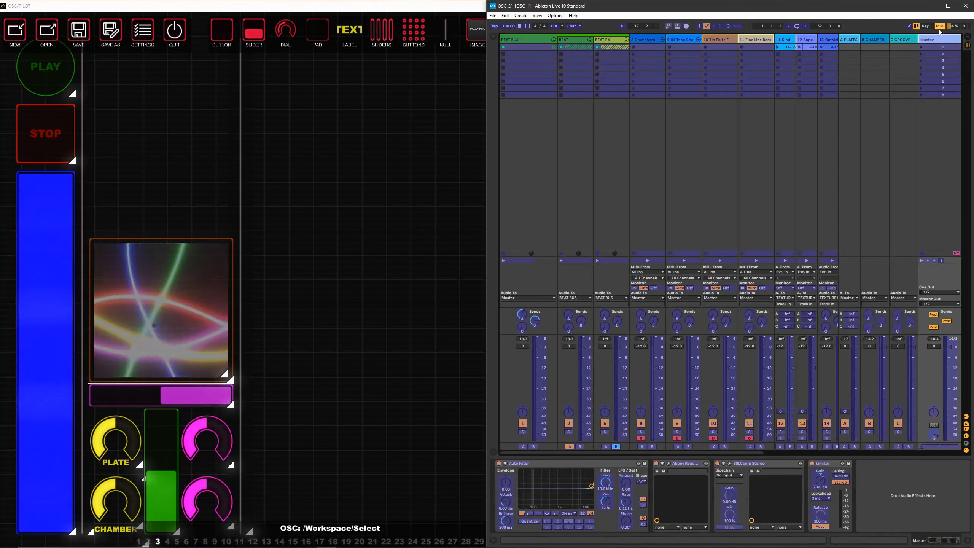
left_click(939, 27)
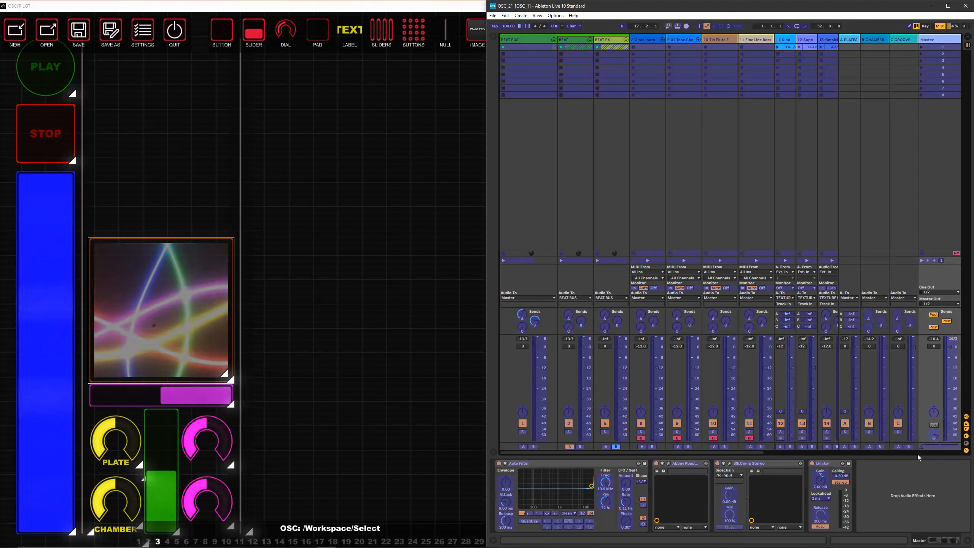
- Map the Master crossfader to the horizontal purple slider by moving it in OSC/PILOT's performance view, and return to Ableton Live
left_click(938, 448)
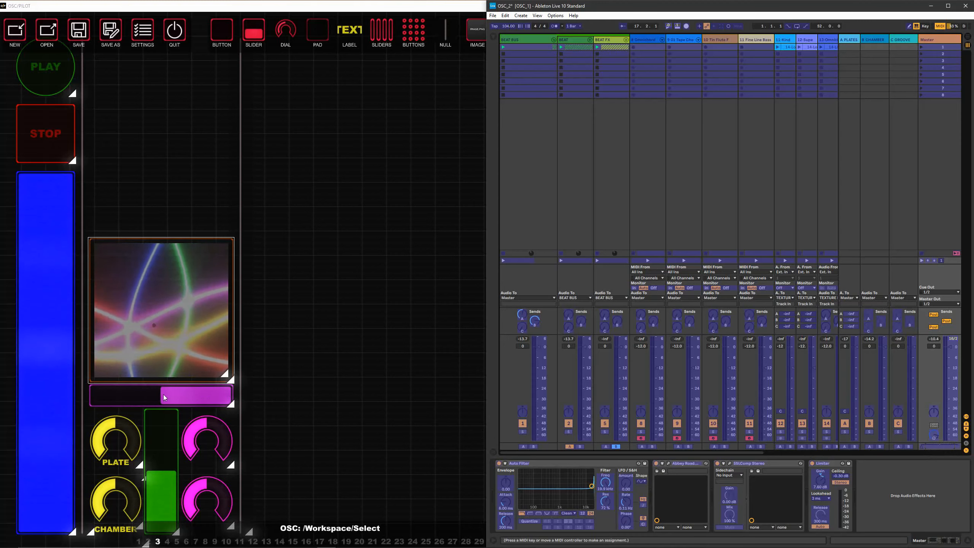
left_click(339, 374)
left_click(339, 372)
key("ctrl+e")
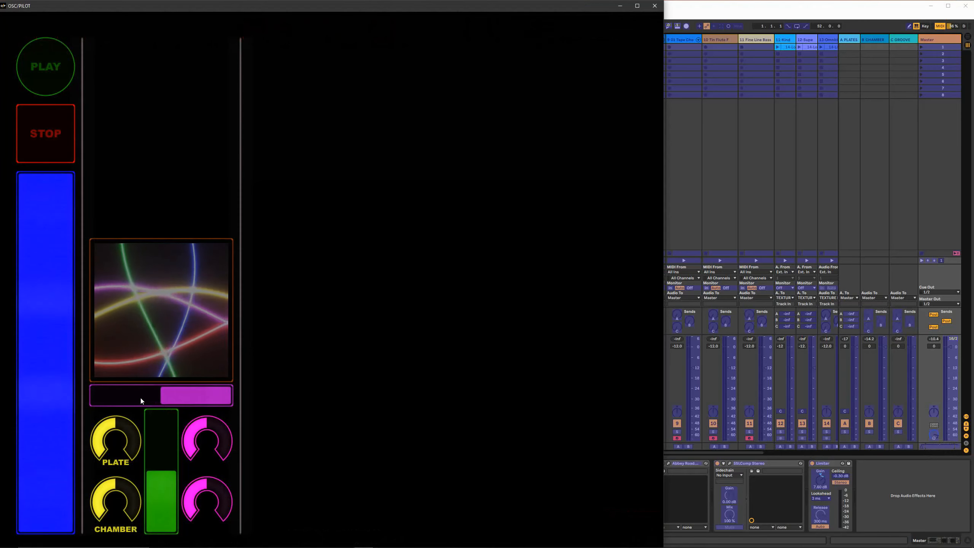
left_click(133, 398)
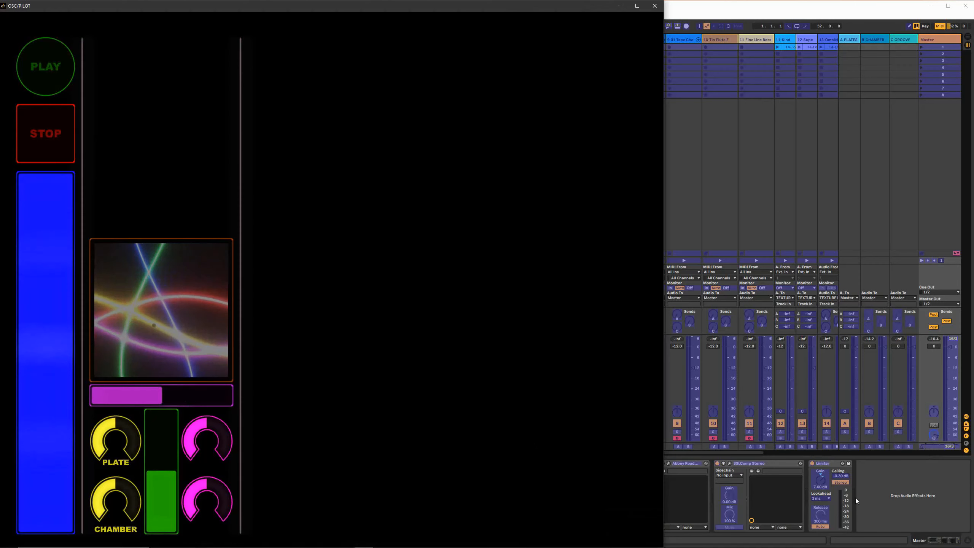
left_click(947, 470)
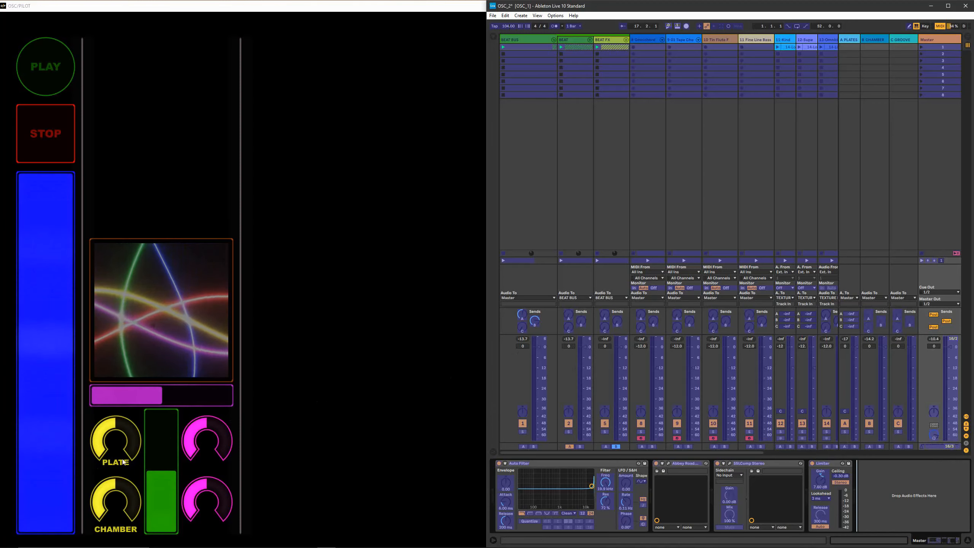
- Map the BEAT BUS track's volume fader to the green vertical slider by moving that slider in OSC/PILOT
left_click(541, 381)
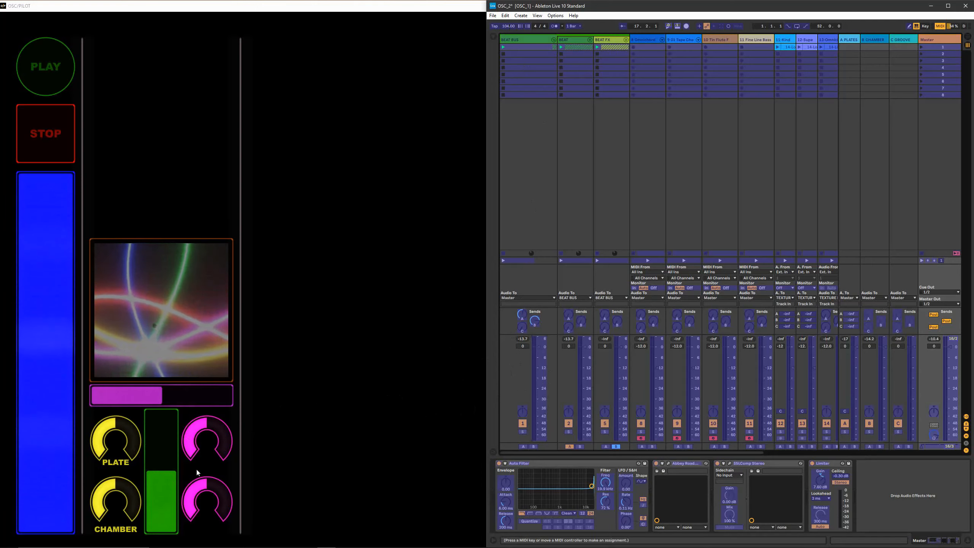
left_click_drag(169, 468, 181, 461)
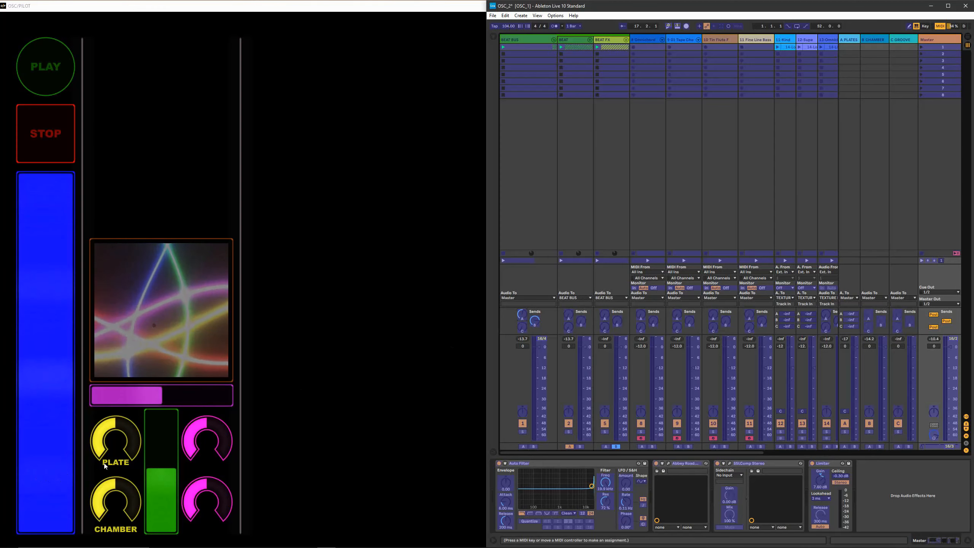
- Map BEAT BUS send A to the PLATE dial and send B to the CHAMBER dial, and leave MIDI mapping mode
left_click(272, 423)
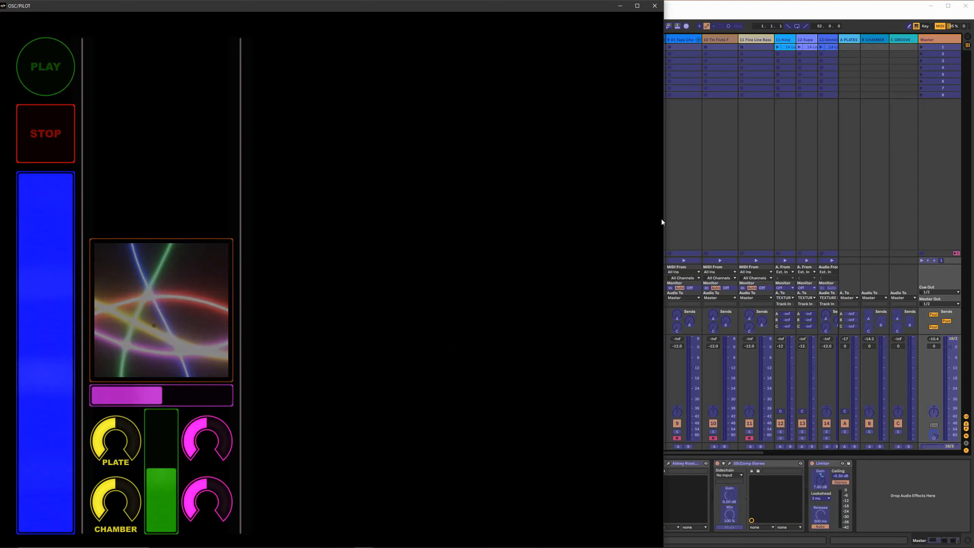
left_click_drag(662, 222, 485, 236)
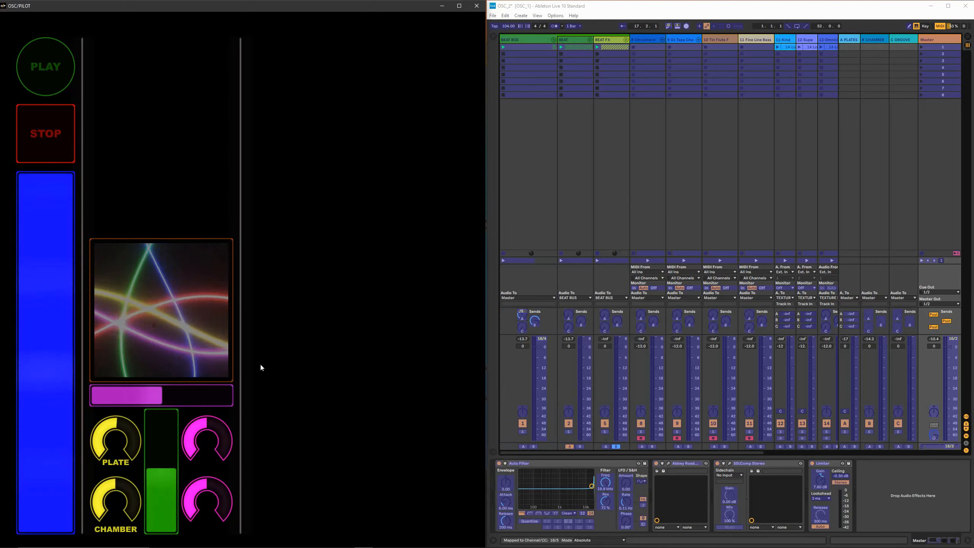
left_click(541, 322)
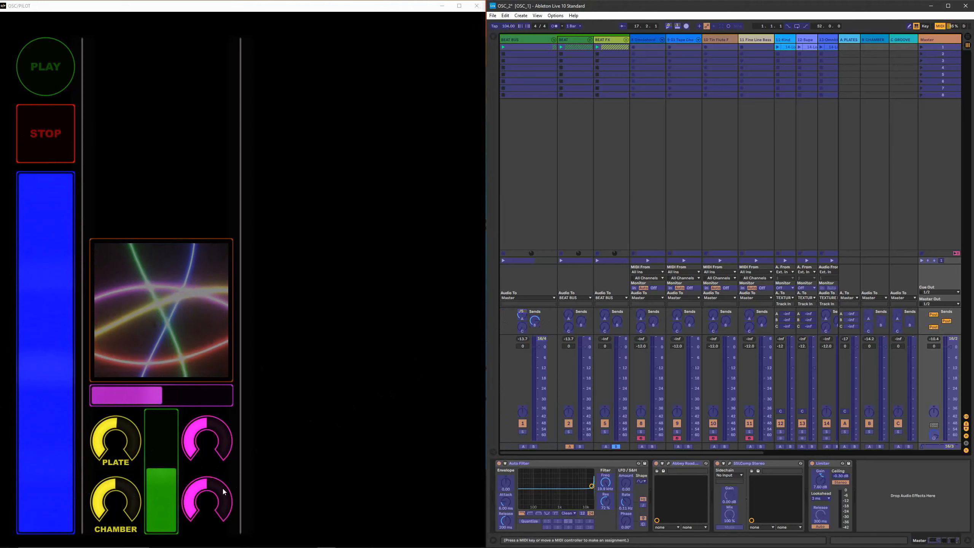
left_click(121, 486)
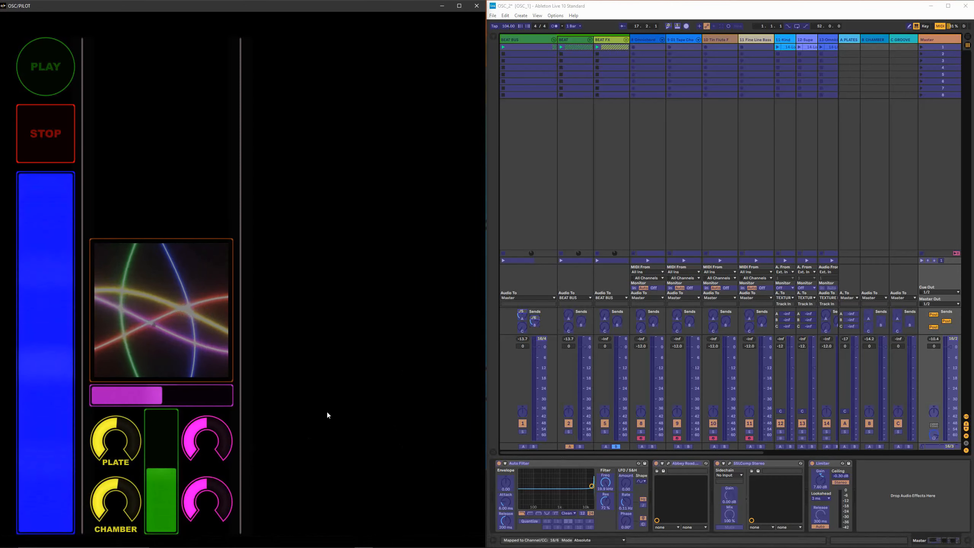
left_click(543, 206)
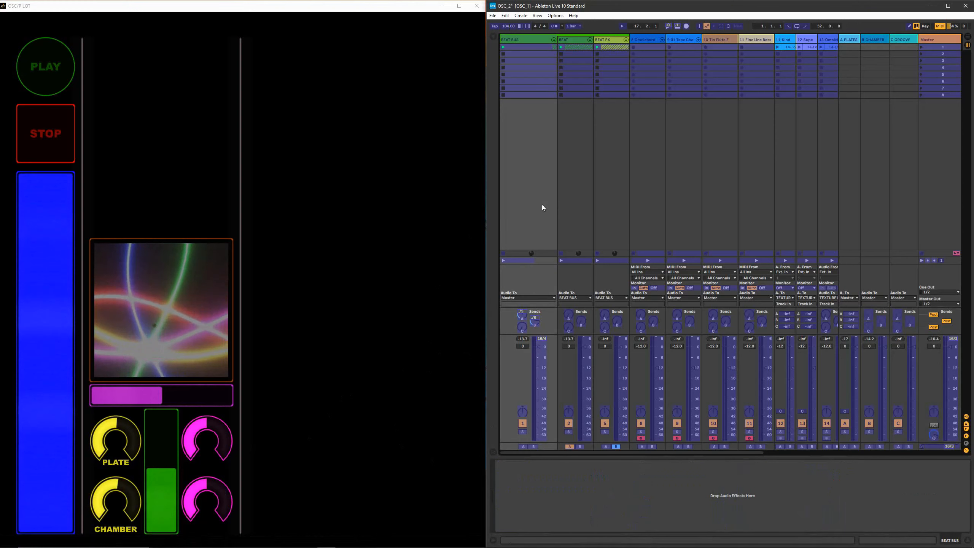
key("ctrl+m")
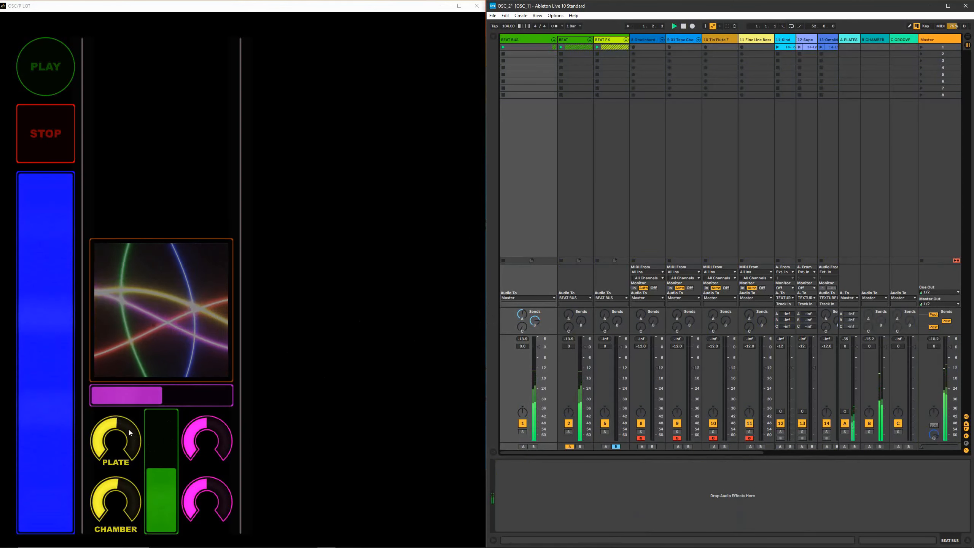
- Test the reverb sends during playback by varying the CHAMBER and PLATE dials, leaving CHAMBER turned well up
left_click(117, 486)
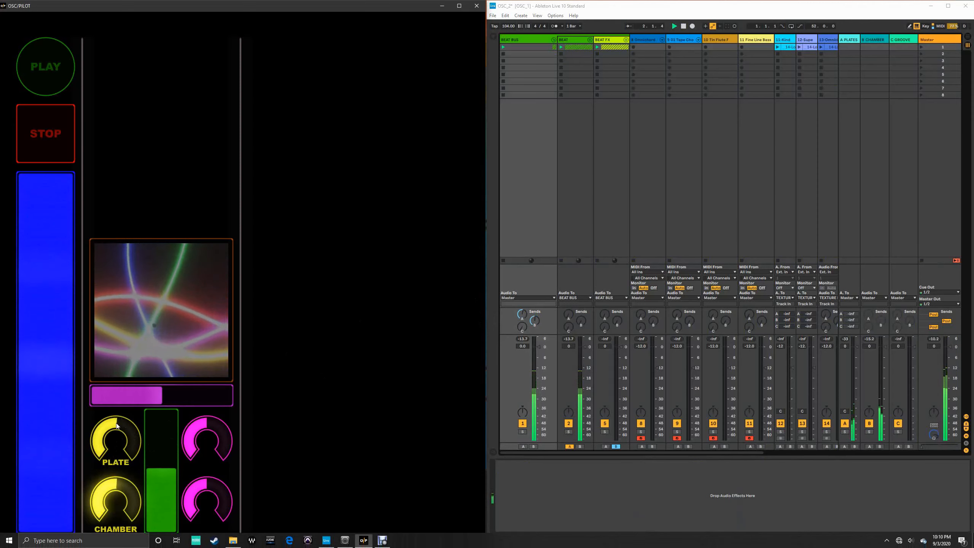
left_click(101, 486)
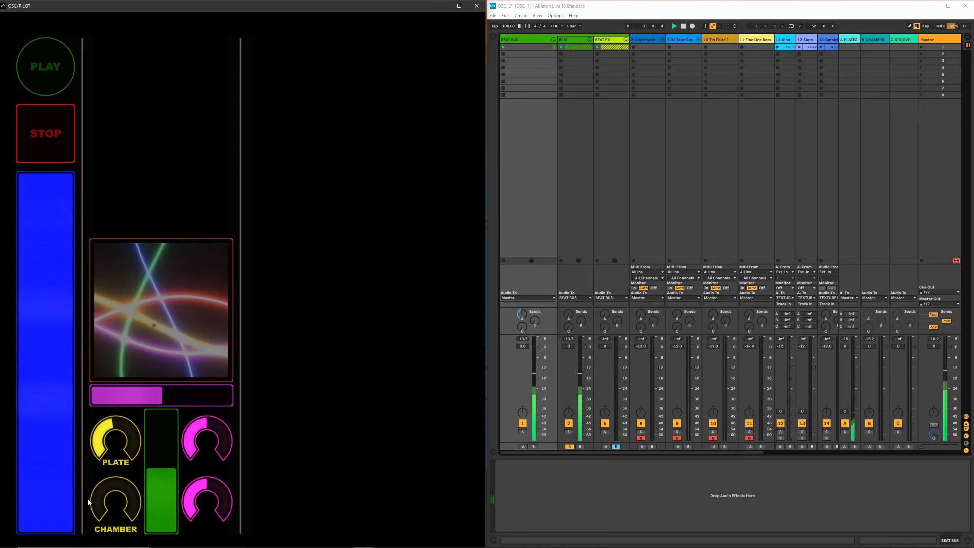
left_click_drag(94, 491, 110, 488)
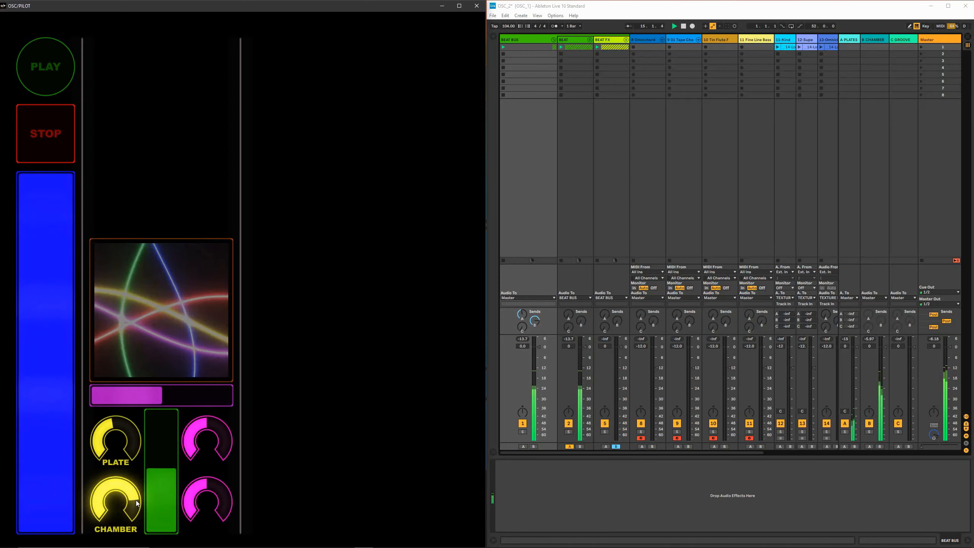
left_click_drag(114, 434, 120, 425)
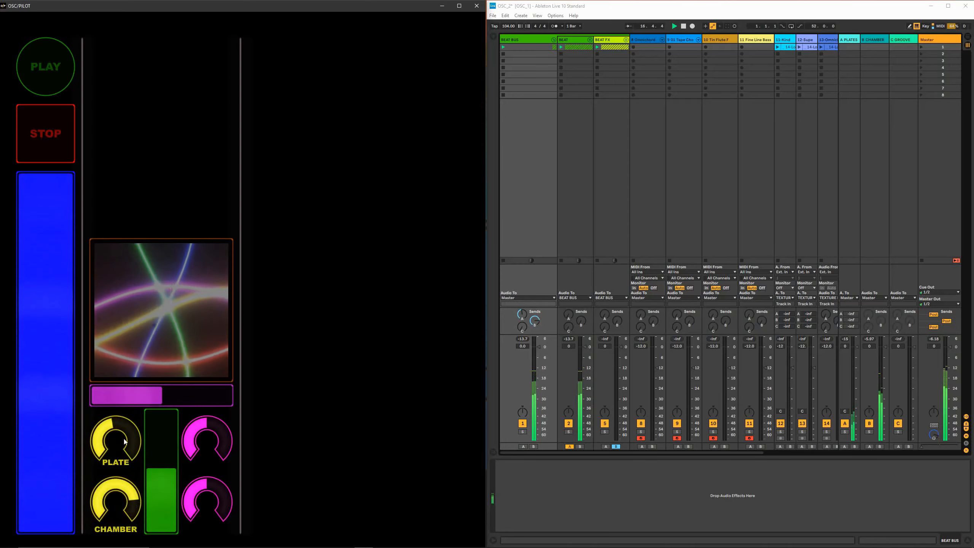
- Test the BEAT BUS volume by lowering the green slider to its minimum and raising it close to its maximum
left_click(161, 468)
left_click_drag(160, 465, 161, 546)
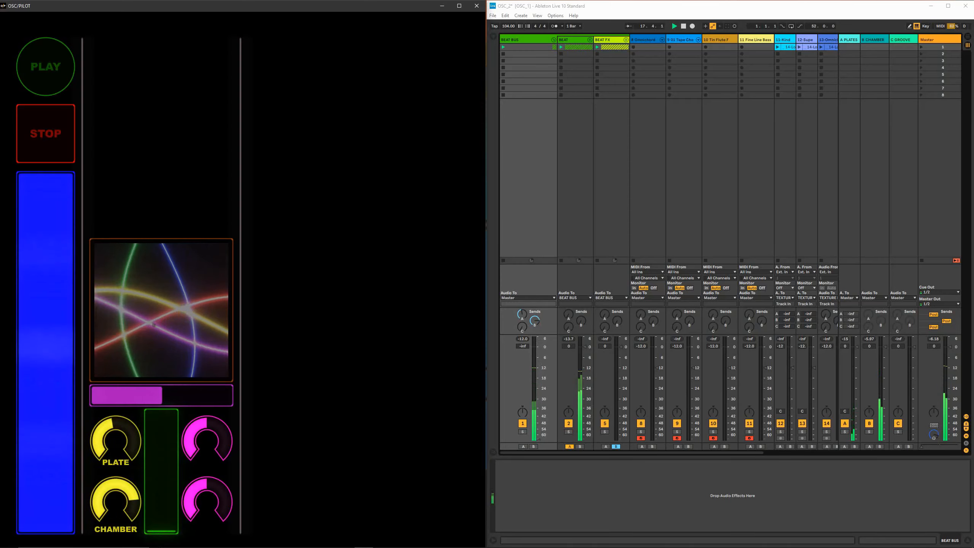
mouse_move(160, 442)
left_mouse_down()
mouse_move(161, 414)
mouse_move(157, 425)
left_mouse_up()
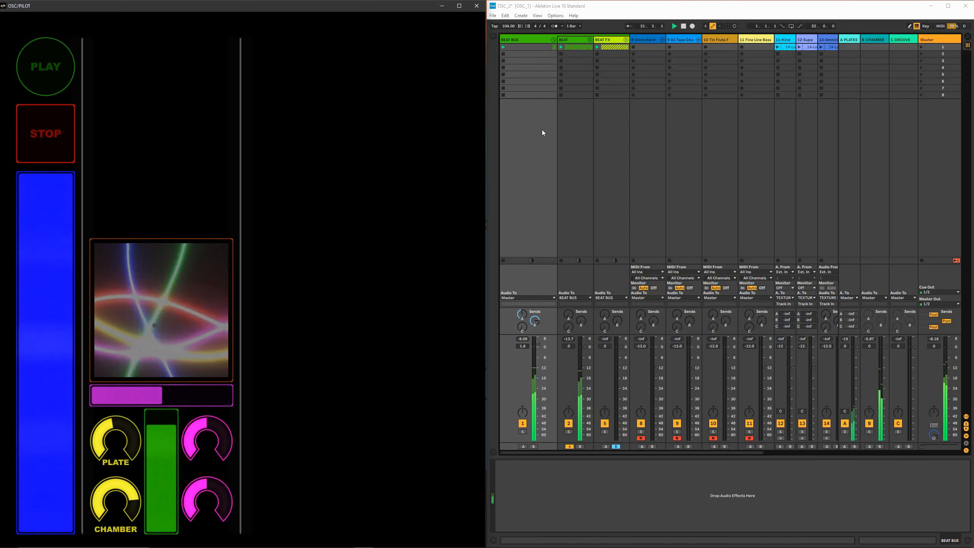
- Limit the BEAT BUS Track Volume MIDI mapping to a maximum of 0 dB, leave mapping mode and retest the green slider
left_click(551, 162)
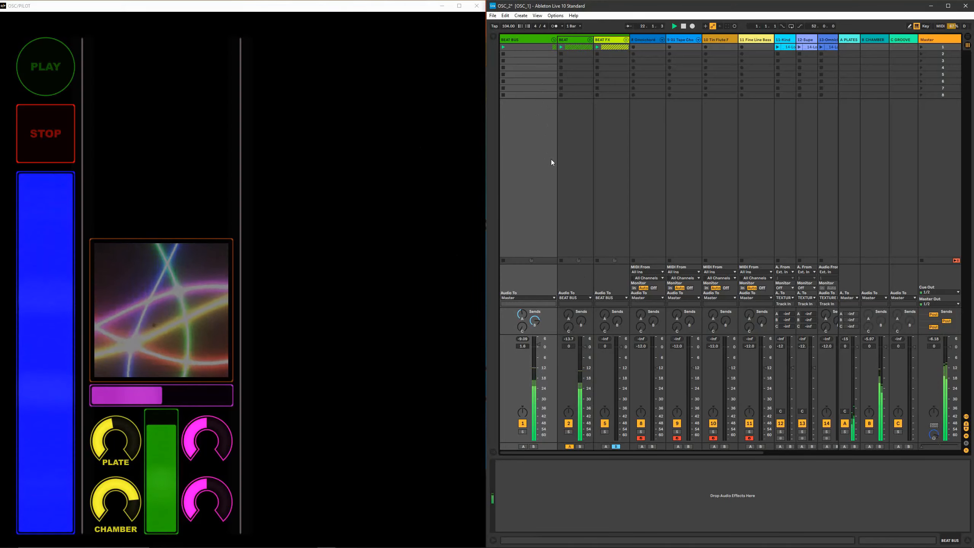
key("ctrl+m")
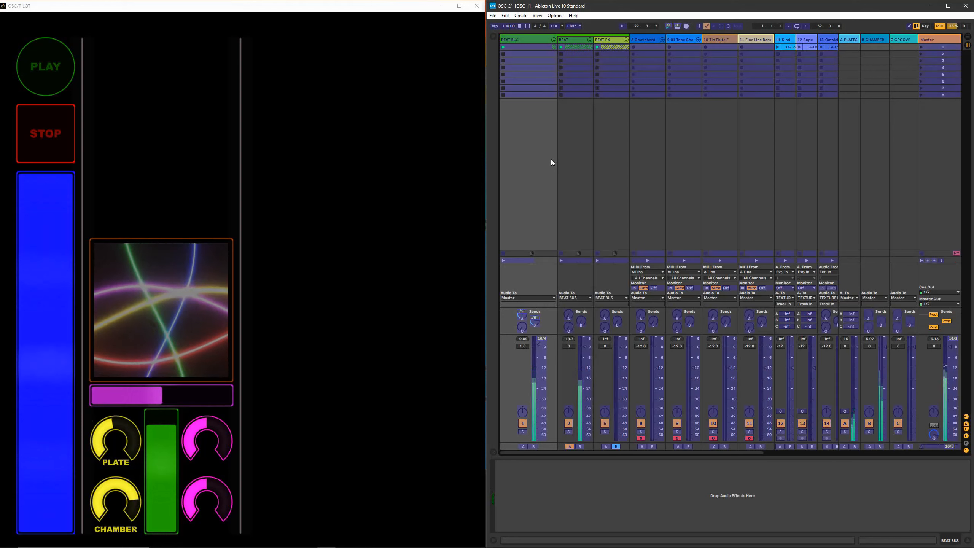
left_click(494, 37)
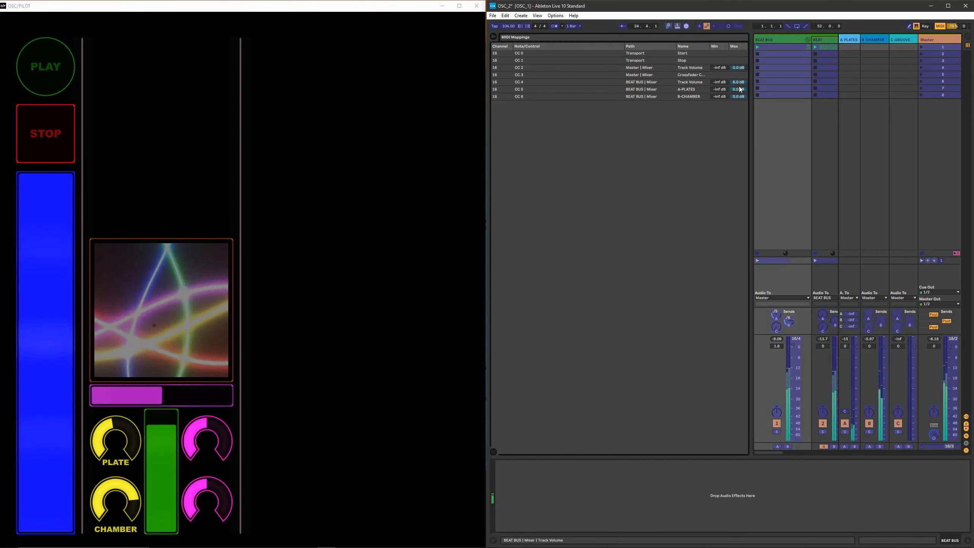
left_click(689, 83)
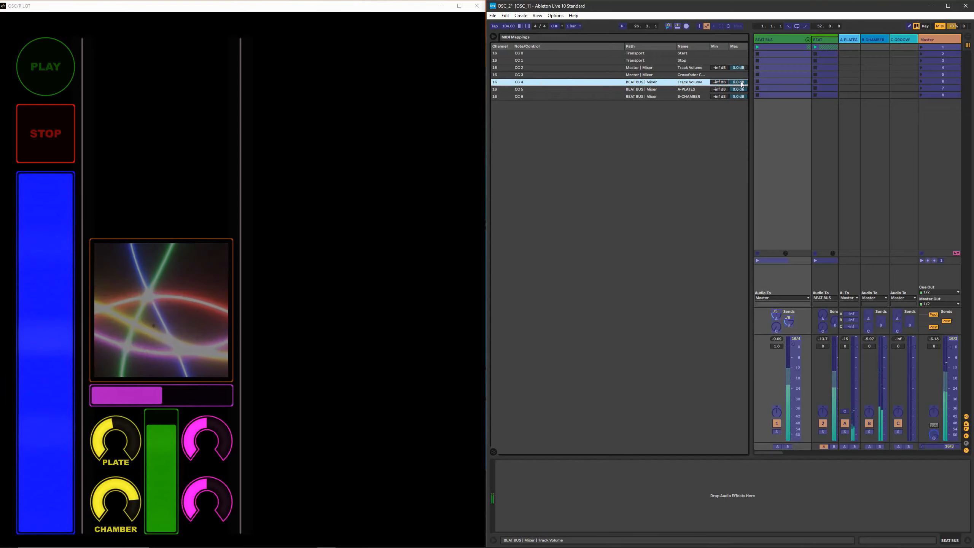
type("0")
key("Return")
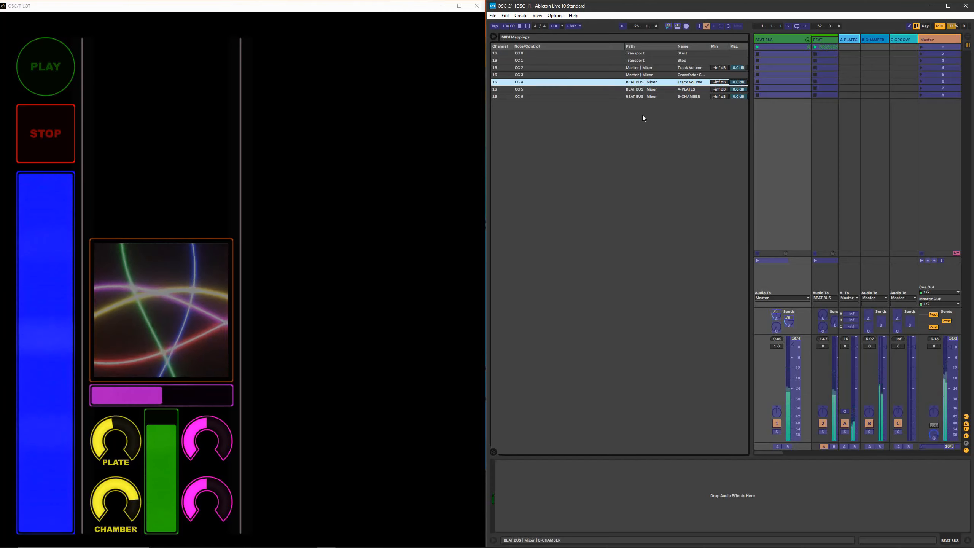
left_click(493, 37)
key("ctrl+m")
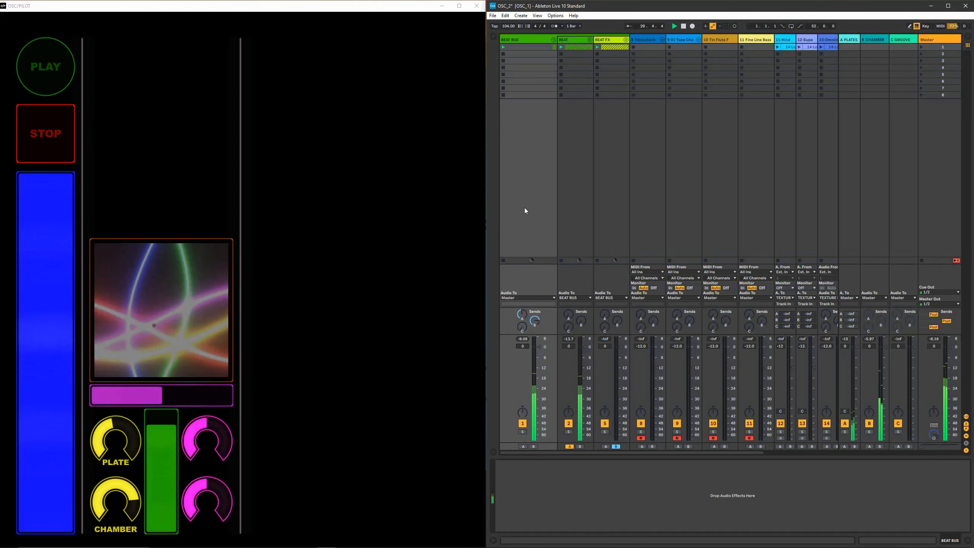
left_click(157, 443)
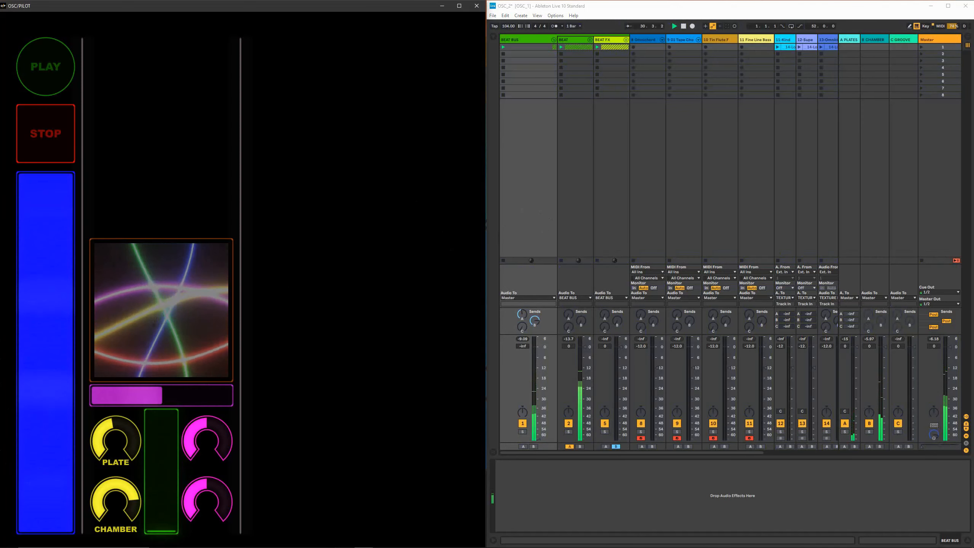
- Switch the horizontal purple slider back and forth to crossfade between BEAT and BEAT FX, and stop playback
left_click(165, 393)
left_click(143, 390)
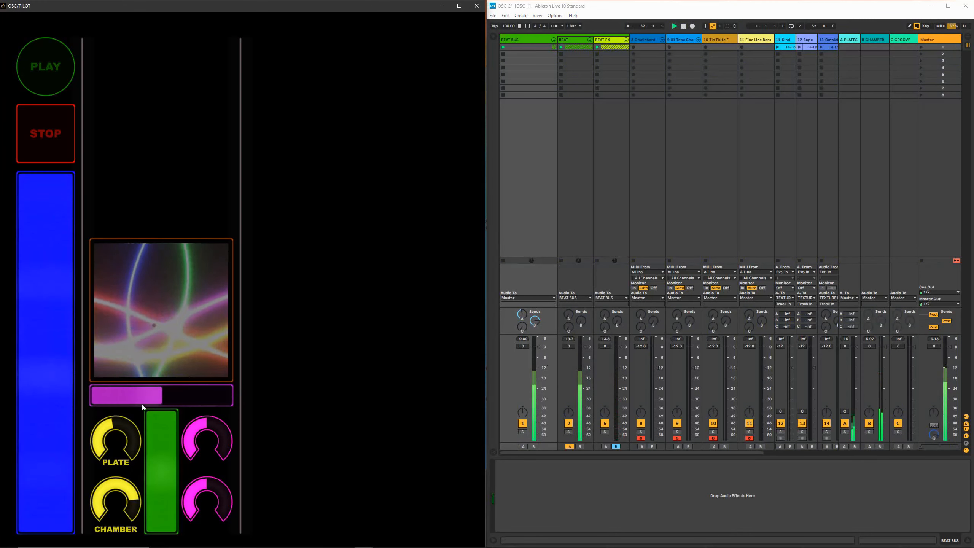
left_click(217, 394)
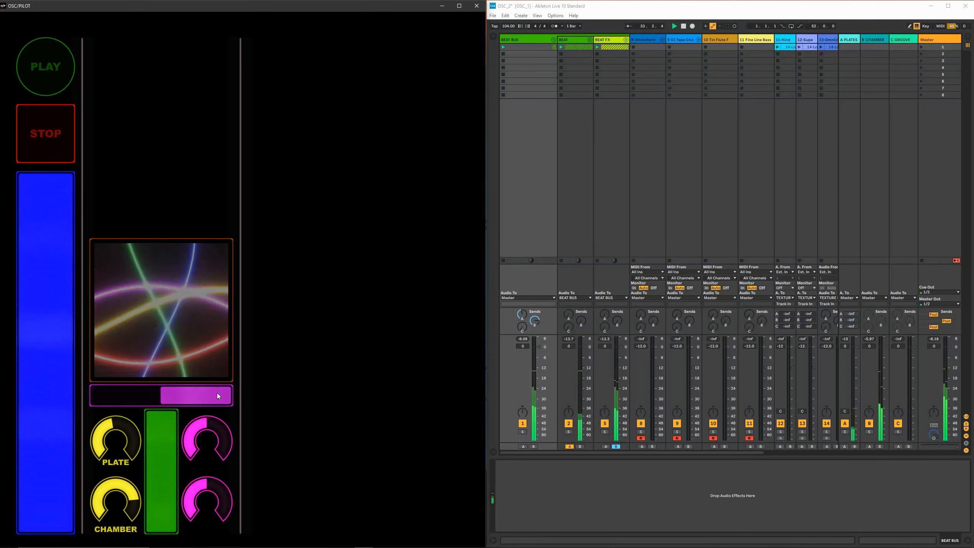
left_click(131, 395)
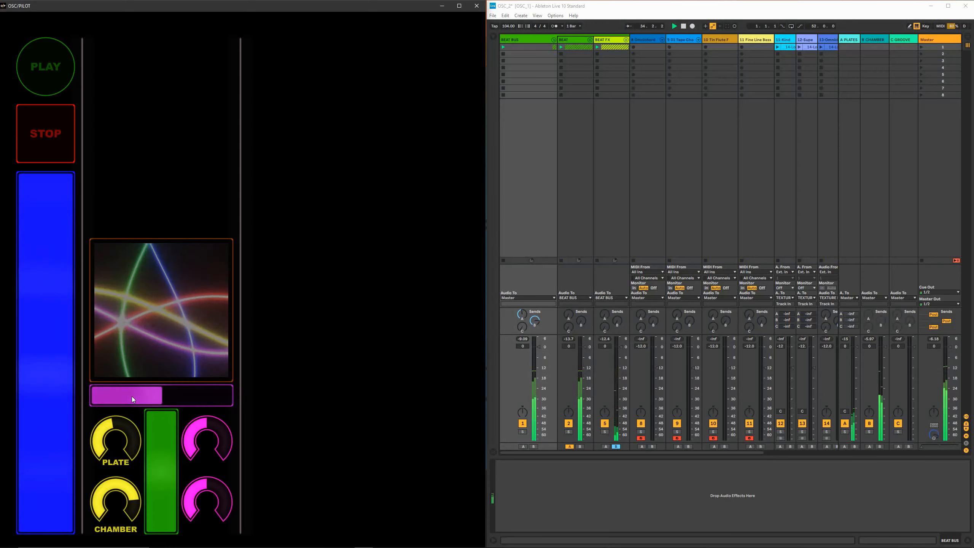
left_click(209, 398)
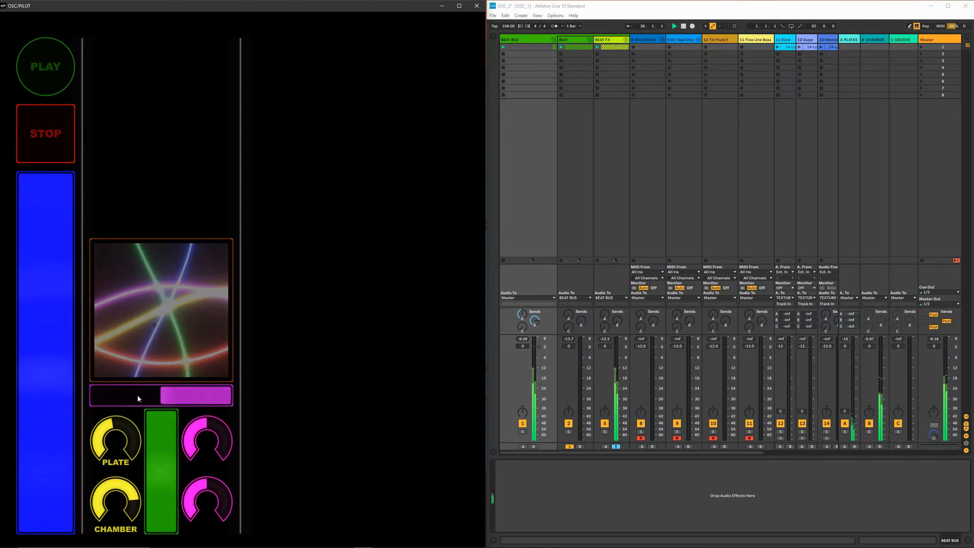
left_click(134, 396)
left_click(202, 396)
left_click(124, 397)
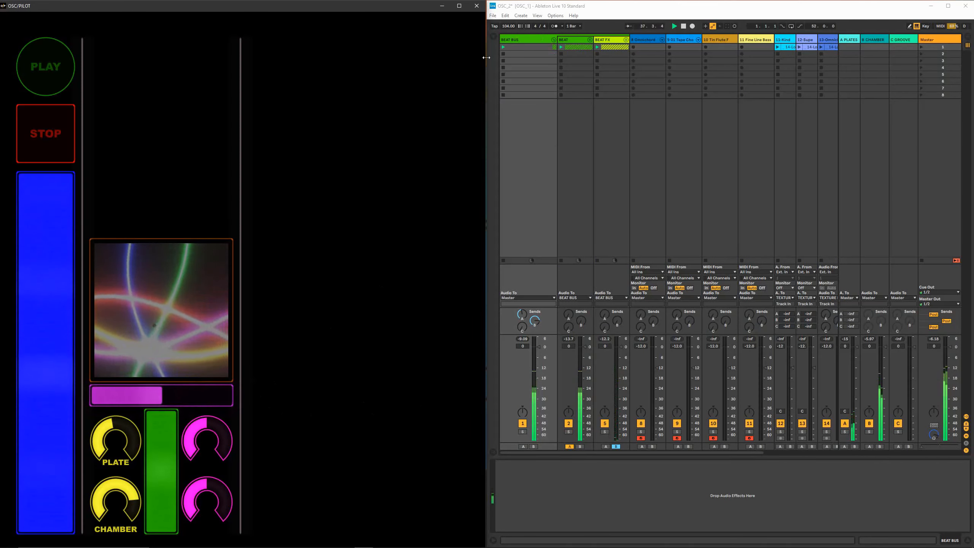
left_click(56, 116)
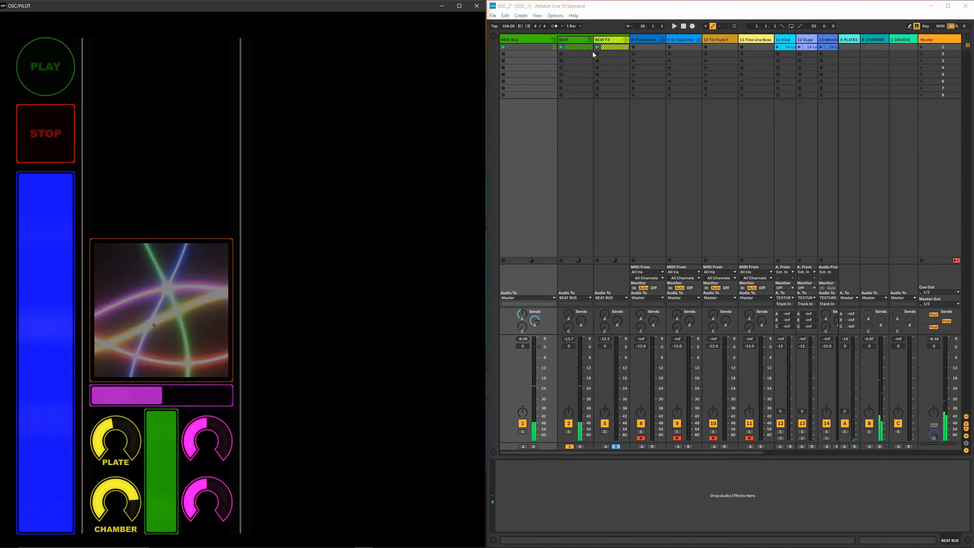
- Play the set crossfaded to BEAT FX, lower the pitch on that track's Grain Delay XY display, and stop playback
left_click(608, 42)
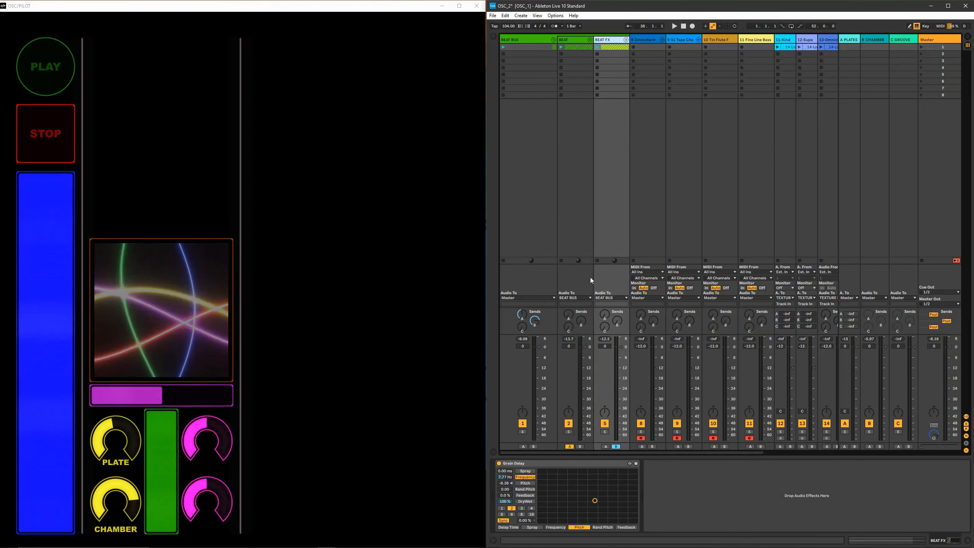
key("space")
left_click(183, 393)
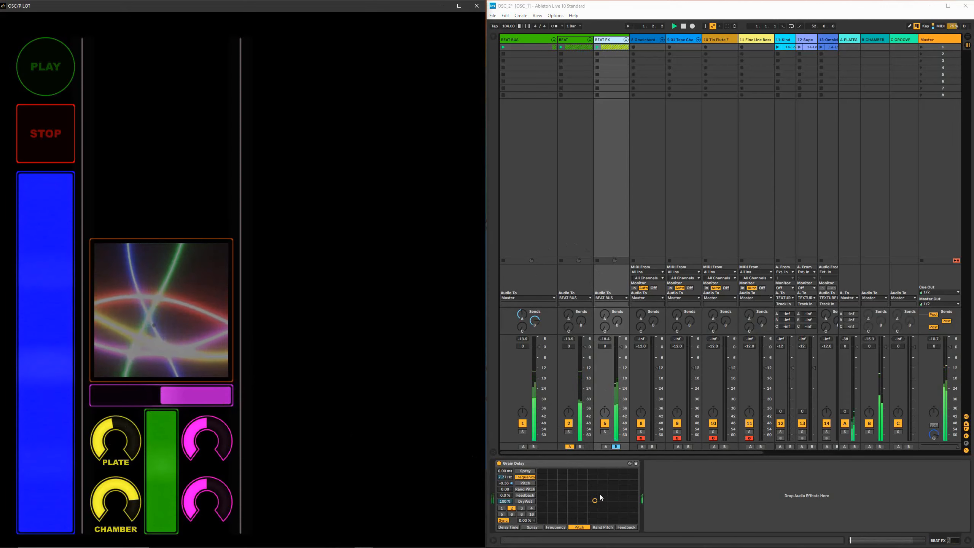
mouse_move(596, 500)
left_mouse_down()
mouse_move(579, 487)
mouse_move(616, 495)
mouse_move(598, 519)
mouse_move(545, 487)
mouse_move(587, 492)
mouse_move(613, 515)
mouse_move(572, 506)
mouse_move(582, 495)
mouse_move(579, 475)
mouse_move(571, 507)
mouse_move(606, 501)
mouse_move(592, 514)
mouse_move(604, 509)
mouse_move(583, 498)
left_mouse_up()
mouse_move(600, 503)
left_mouse_down()
mouse_move(545, 491)
mouse_move(589, 499)
left_mouse_up()
left_click(32, 128)
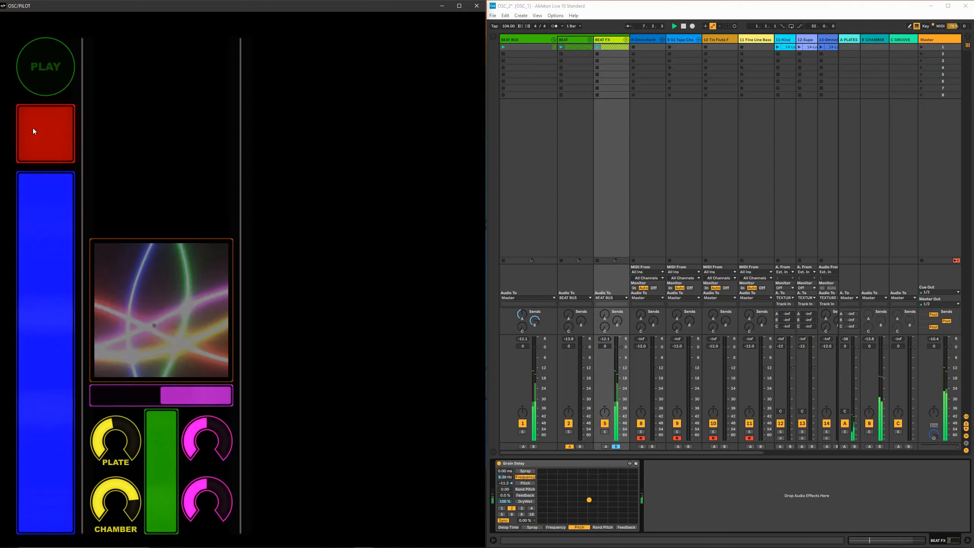
- Turn on MIDI mapping in Ableton Live, and check the shader pad's MIDI channels and CCs in OSC/PILOT's edit view
left_click(672, 486)
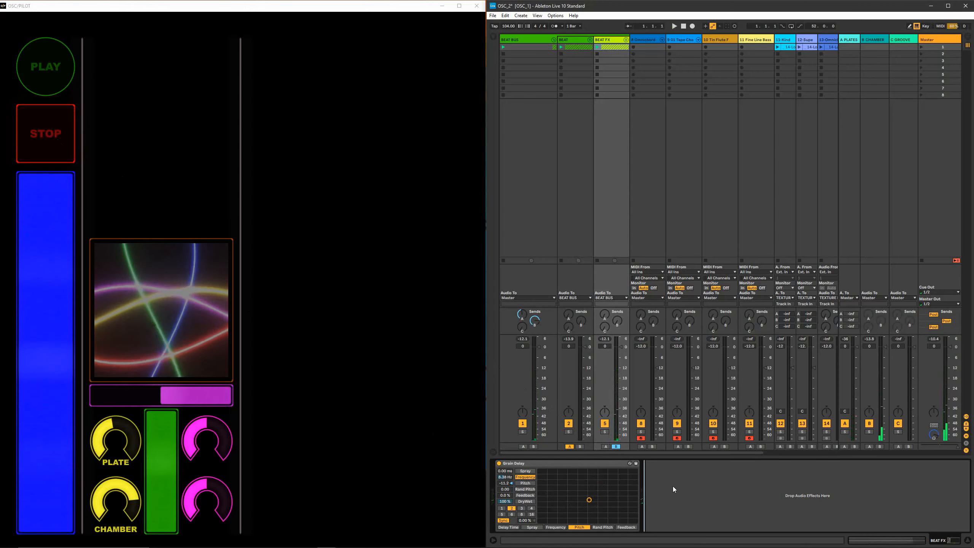
key("ctrl+m")
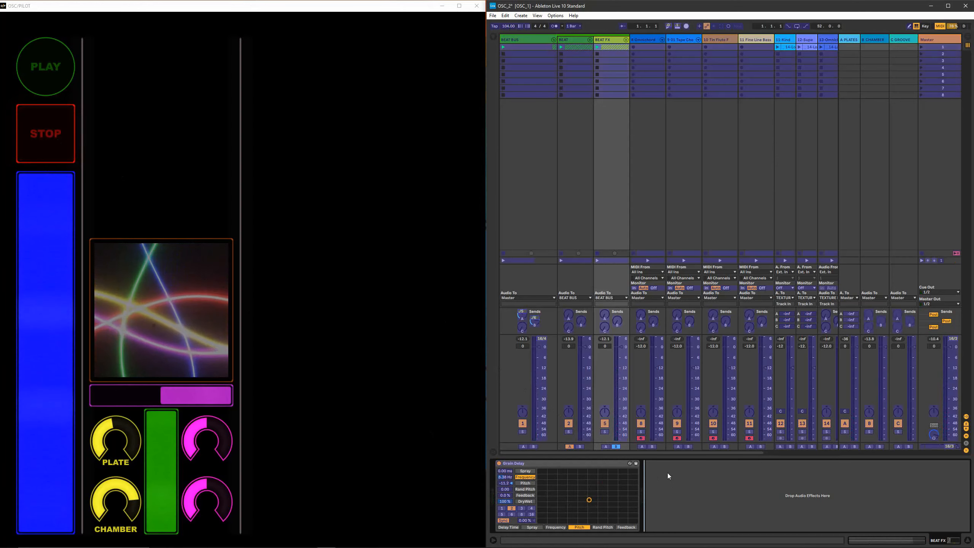
left_click(345, 8)
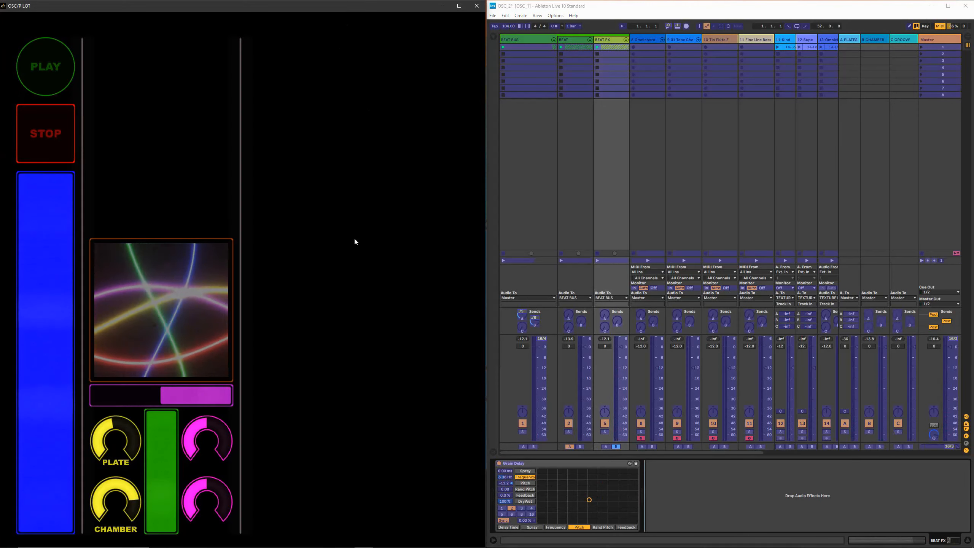
key("Tab")
left_click(170, 316)
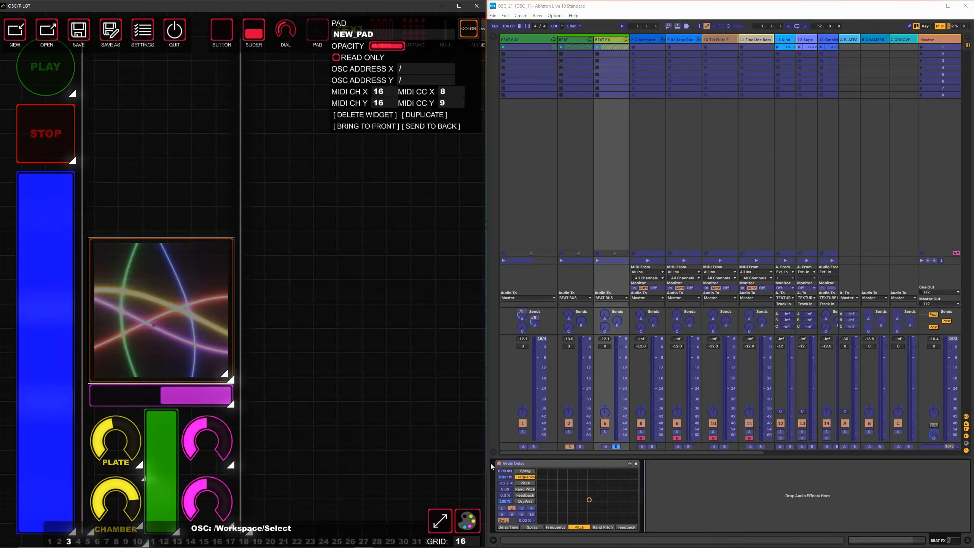
right_click(384, 434)
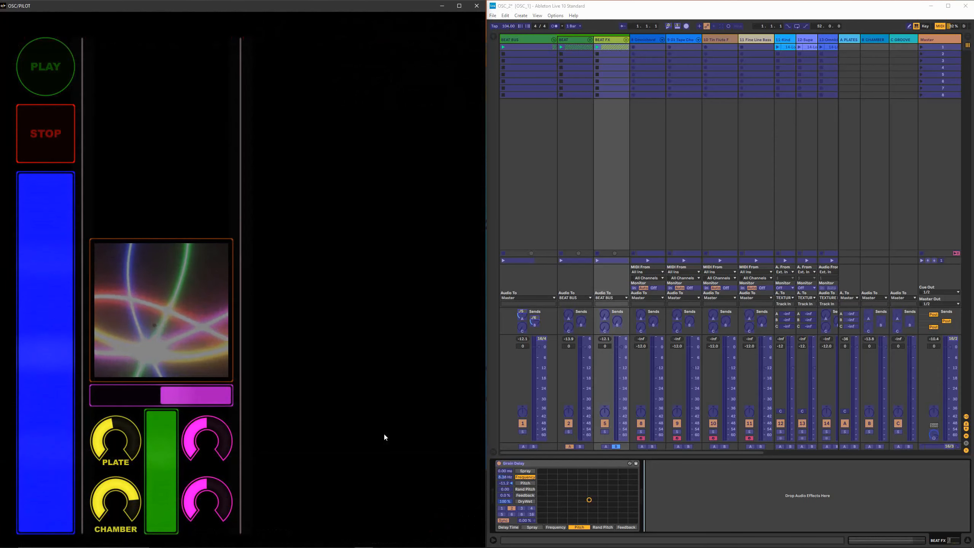
- Check the shader pad's MIDI CCs in OSC/PILOT, and map Grain Delay's Frequency in Ableton Live to the pad's vertical axis
right_click(383, 432)
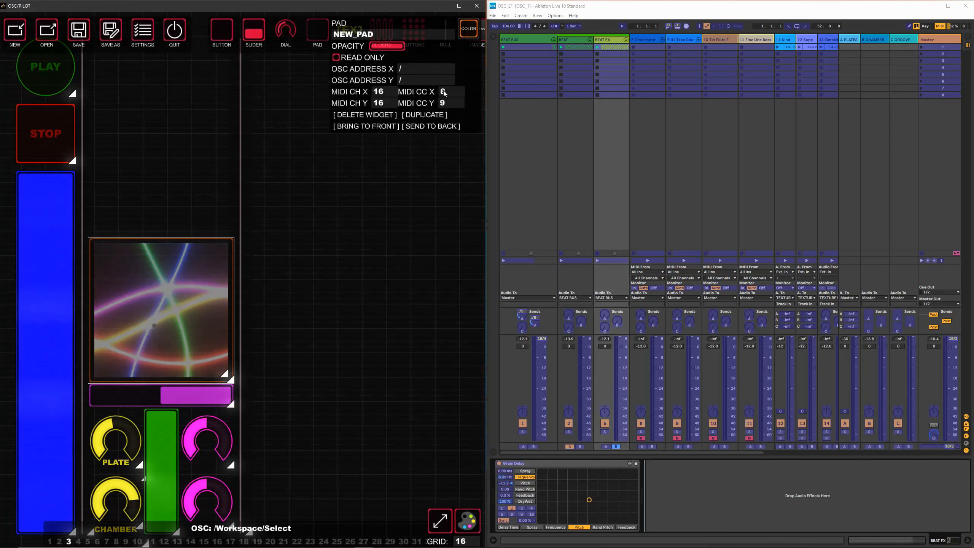
key("Escape")
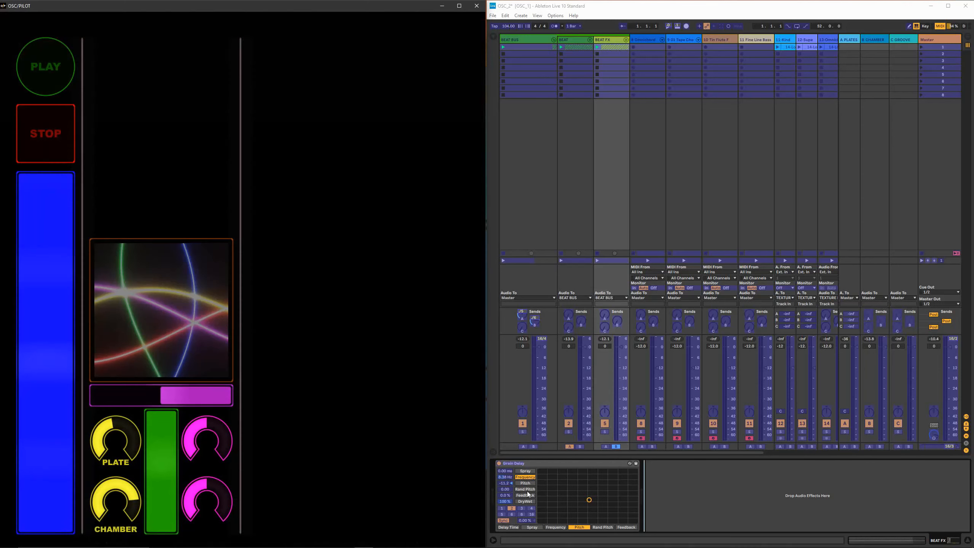
left_click(505, 477)
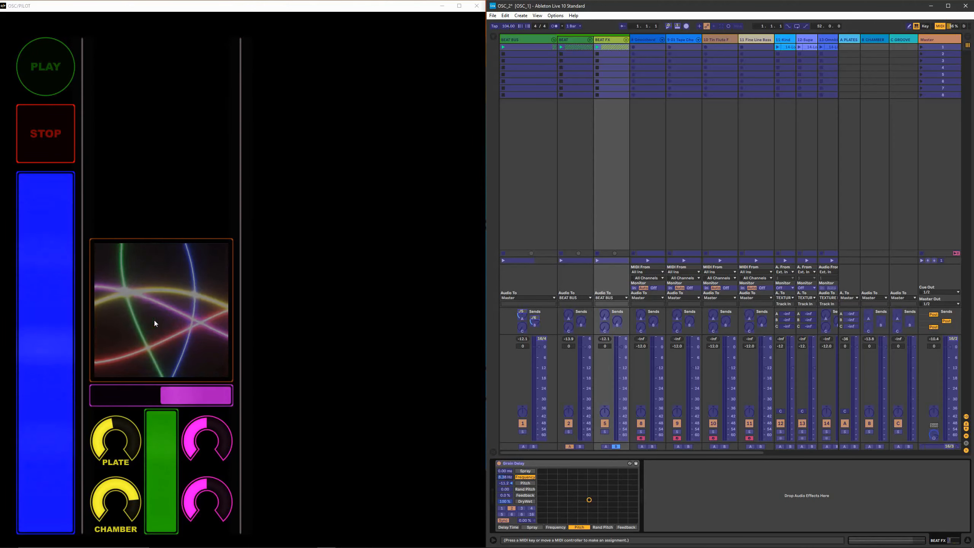
left_click(154, 322)
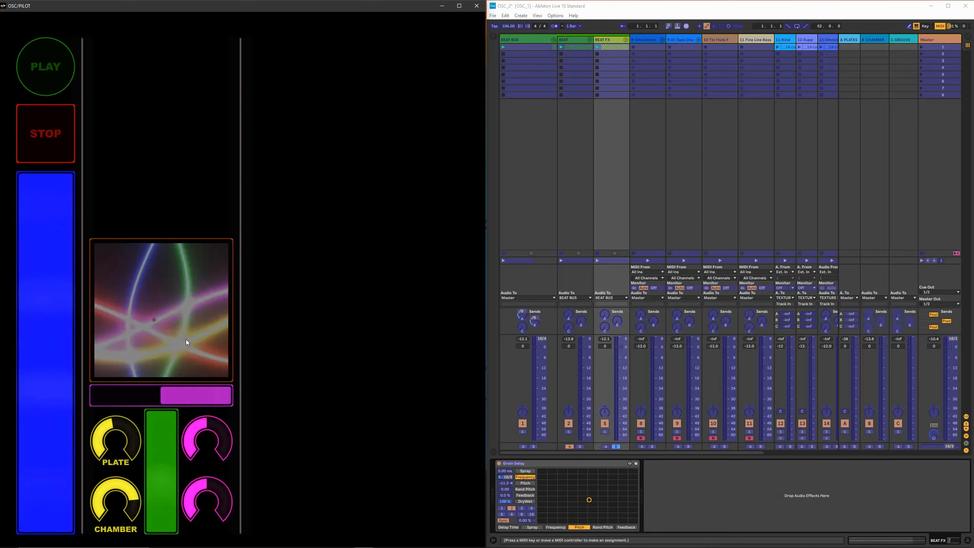
- Leave MIDI mapping mode in Ableton Live and sweep the shader pad vertically to test Grain Delay's Frequency
left_click(741, 519)
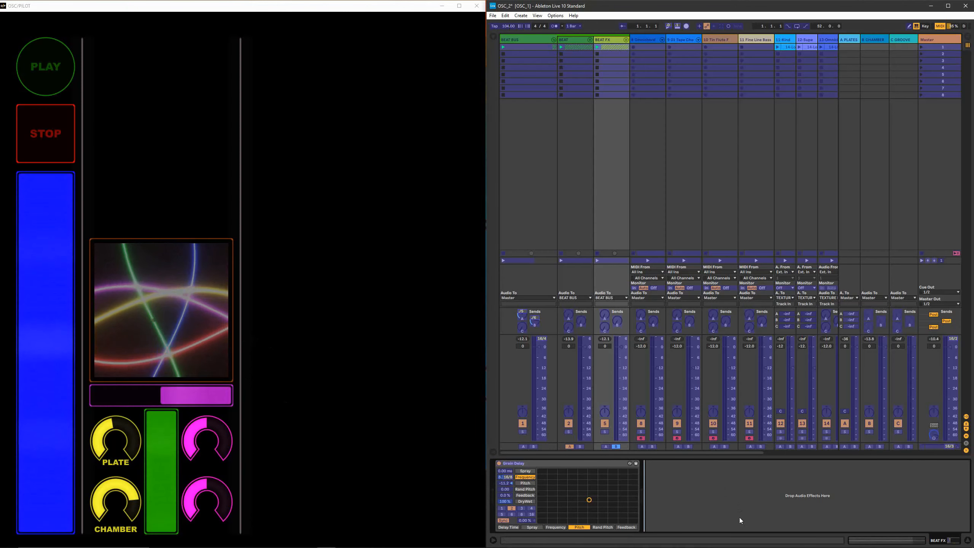
key("ctrl+m")
left_click_drag(155, 306, 151, 368)
left_click_drag(166, 238, 163, 322)
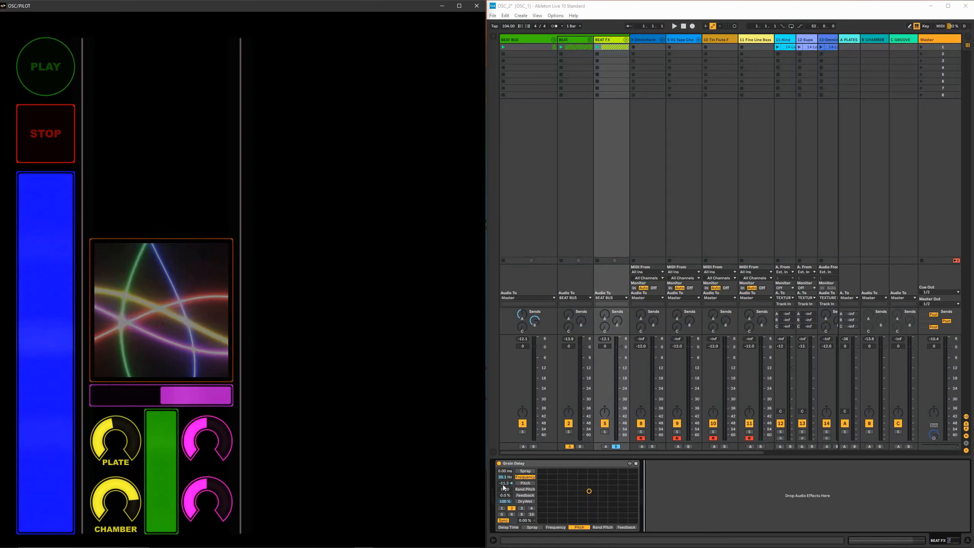
- Turn MIDI mapping back on in Ableton Live and map Grain Delay's Pitch to the shader pad's horizontal axis
left_click(659, 473)
key("ctrl+m")
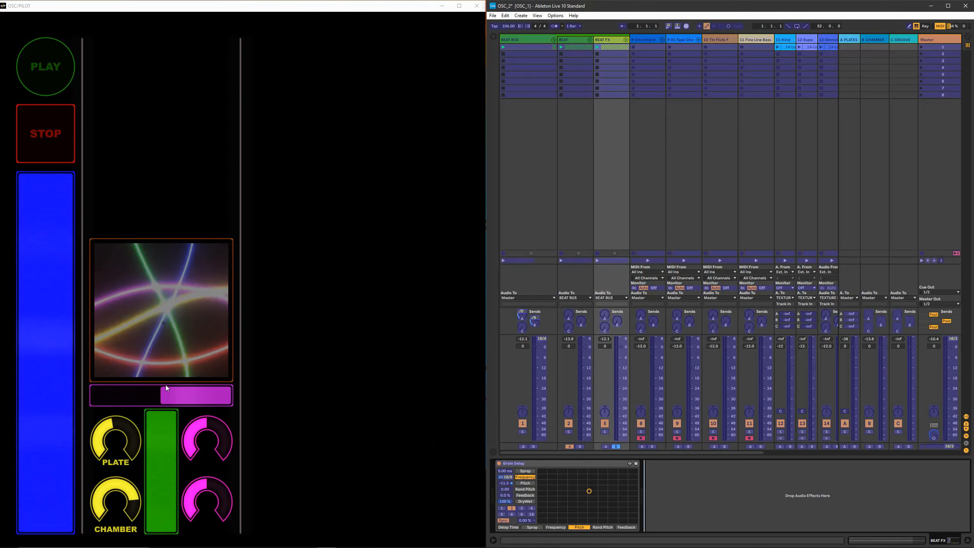
left_click(506, 483)
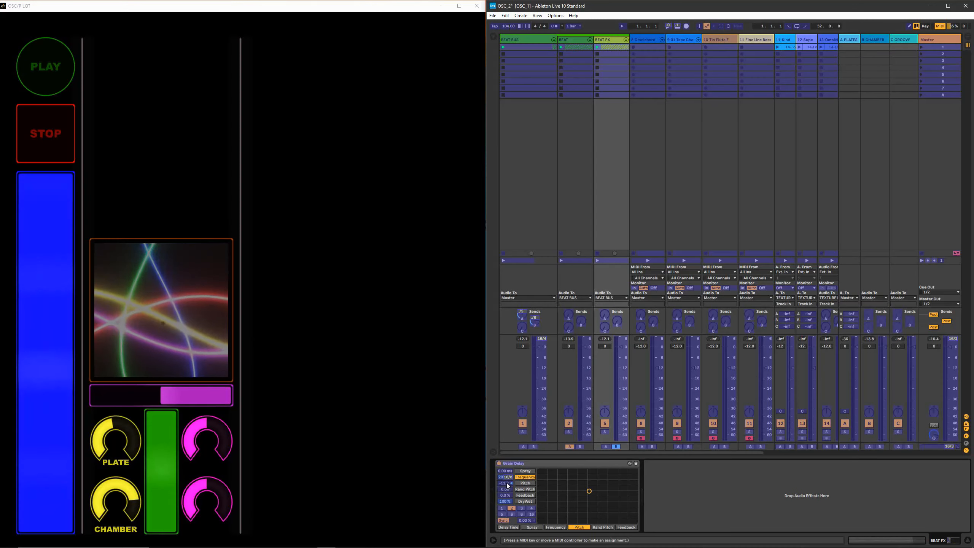
left_click(161, 322)
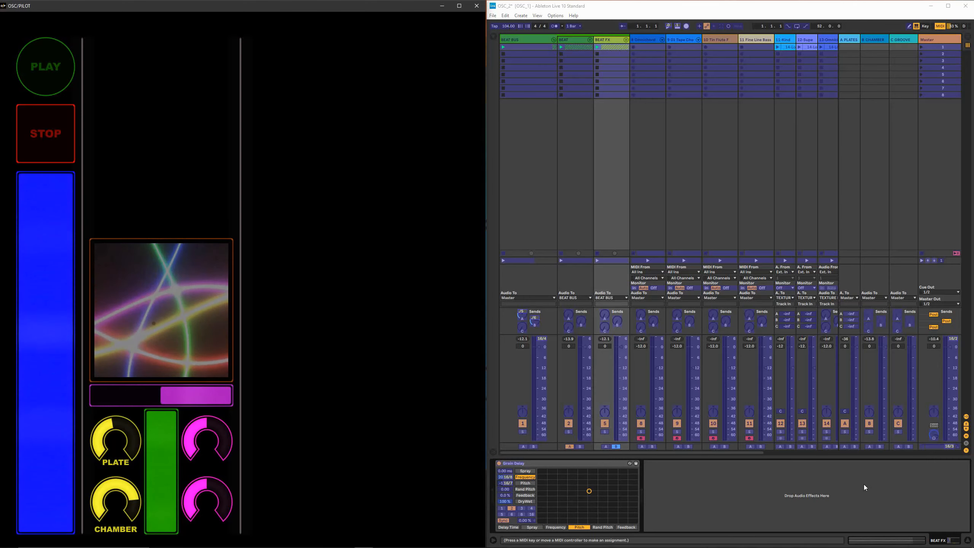
- Leave MIDI mapping mode and move around the shader pad to test Grain Delay's Frequency and Pitch together
left_click(679, 488)
key("ctrl+m")
left_click_drag(158, 330, 114, 354)
left_click_drag(206, 336, 168, 309)
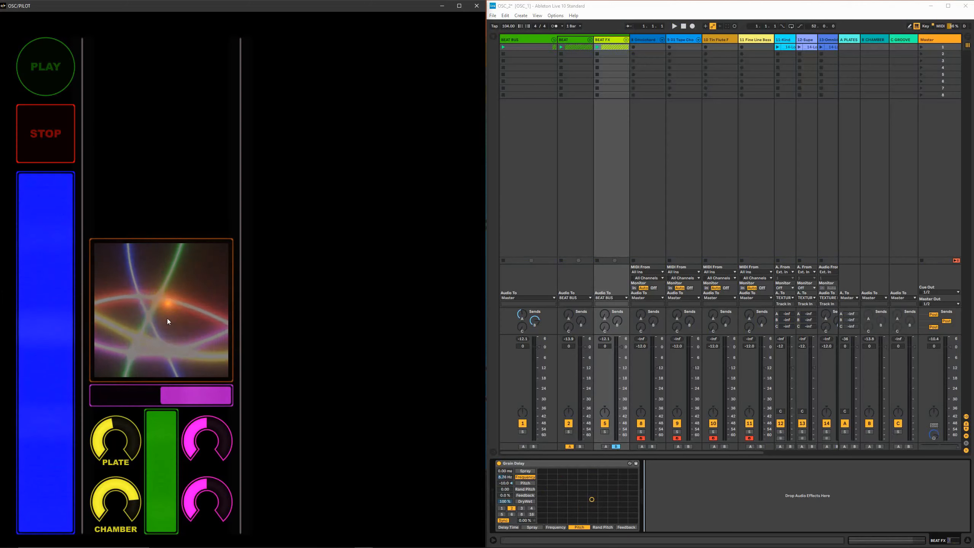
- Start playback from OSC/PILOT and sweep the shader pad to hear Grain Delay's Pitch and Frequency change on BEAT FX
left_click(61, 85)
left_click(188, 335)
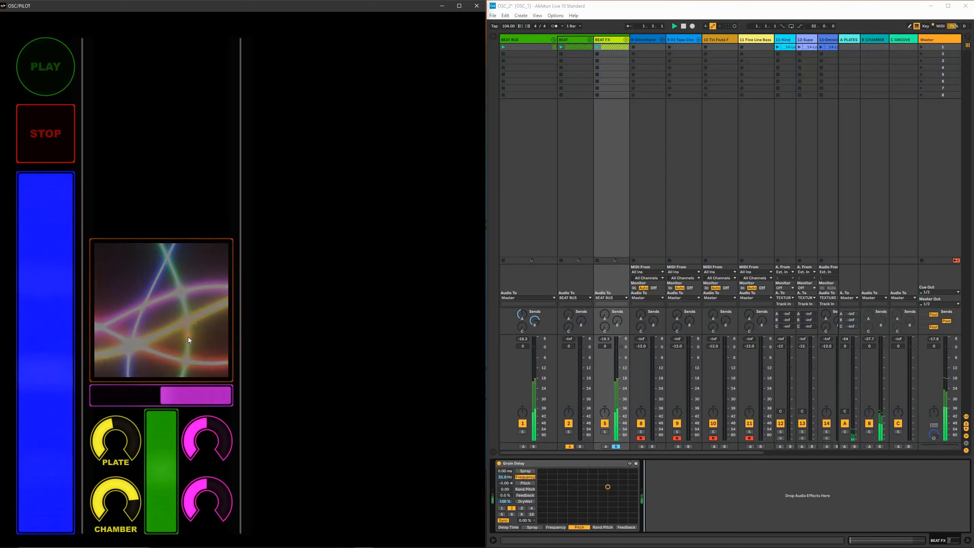
left_click_drag(143, 275, 141, 345)
left_click_drag(141, 279, 127, 304)
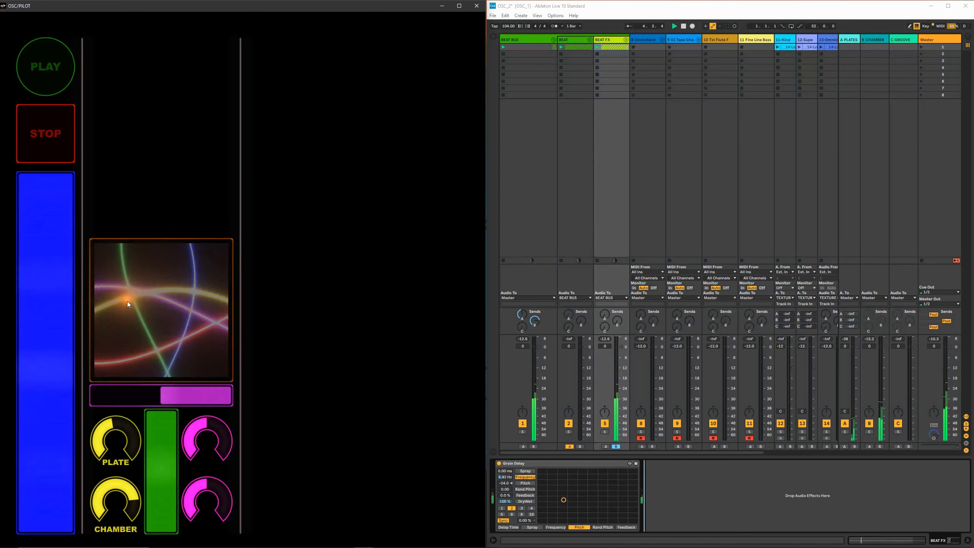
left_click_drag(126, 368, 152, 314)
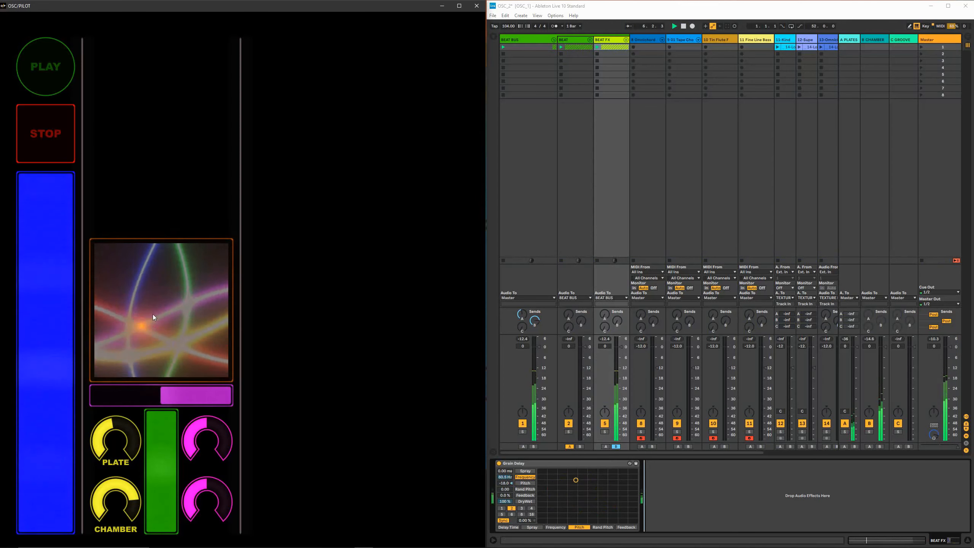
mouse_move(195, 353)
left_mouse_down()
mouse_move(192, 364)
mouse_move(187, 340)
left_mouse_up()
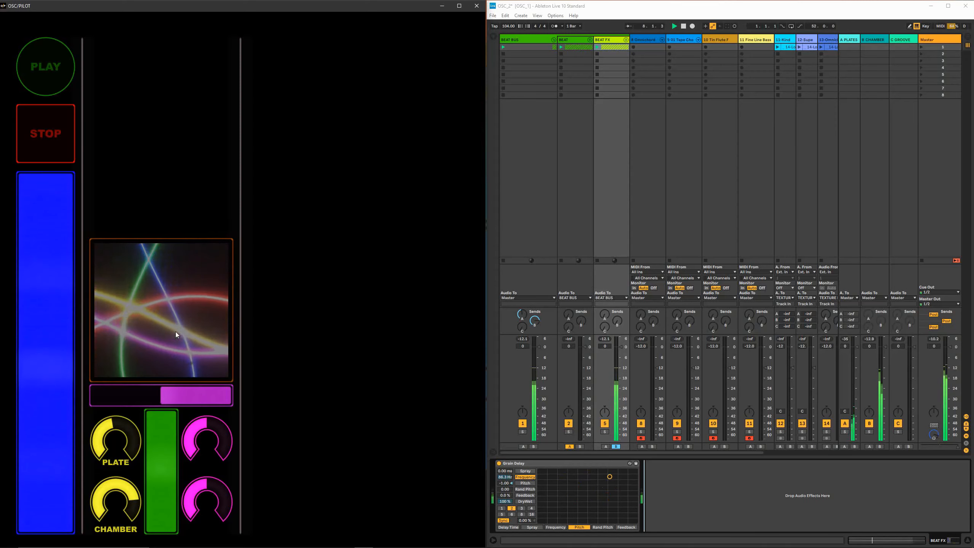
- Switch the horizontal purple slider between BEAT and BEAT FX while moving the shader pad, and stop playback
left_click_drag(181, 393, 115, 396)
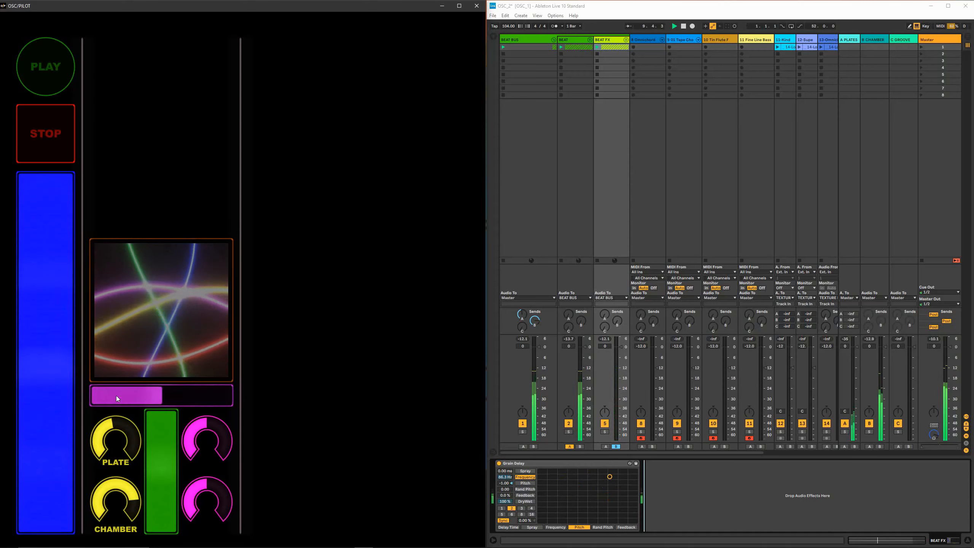
mouse_move(116, 396)
left_mouse_down()
mouse_move(187, 391)
mouse_move(130, 394)
left_mouse_up()
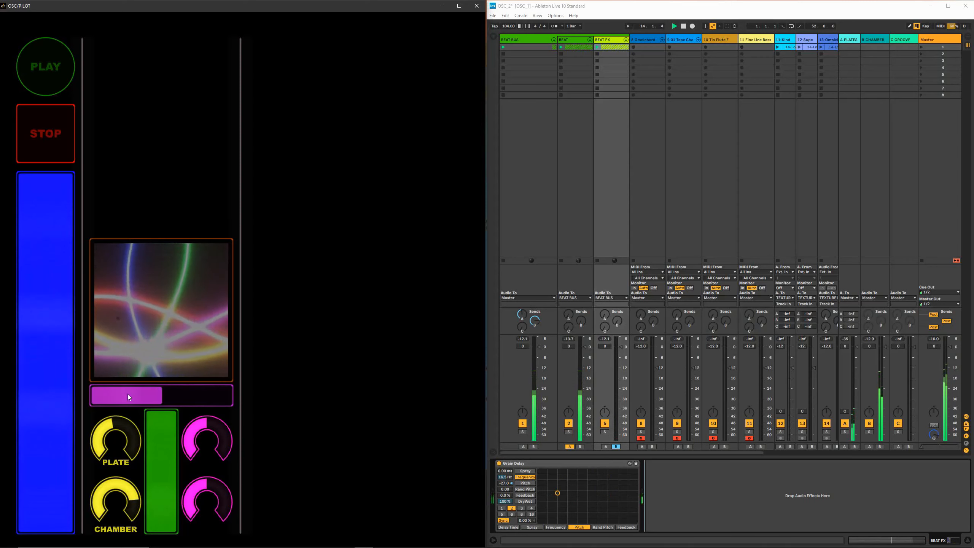
left_click_drag(127, 394, 171, 400)
left_click_drag(159, 307, 196, 281)
left_click_drag(115, 346, 143, 283)
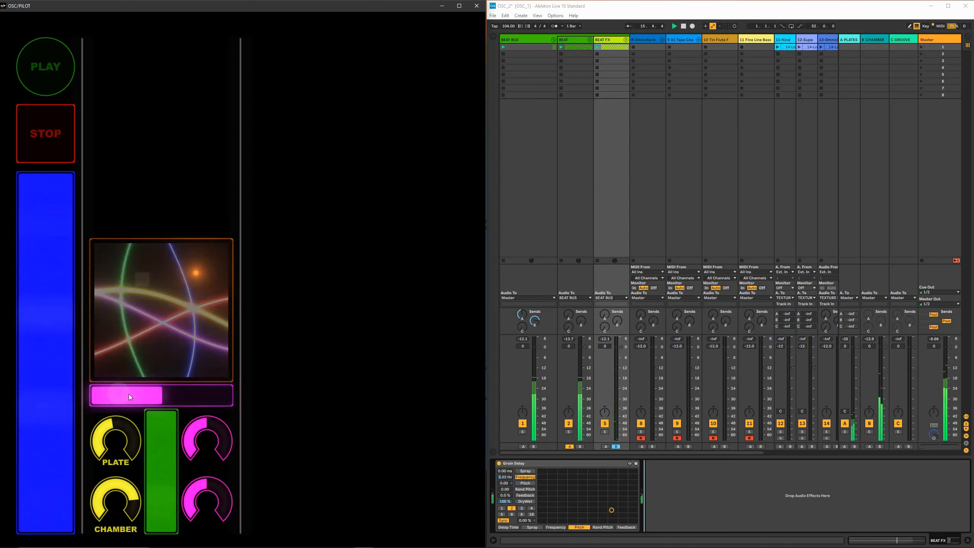
left_click_drag(129, 395, 187, 398)
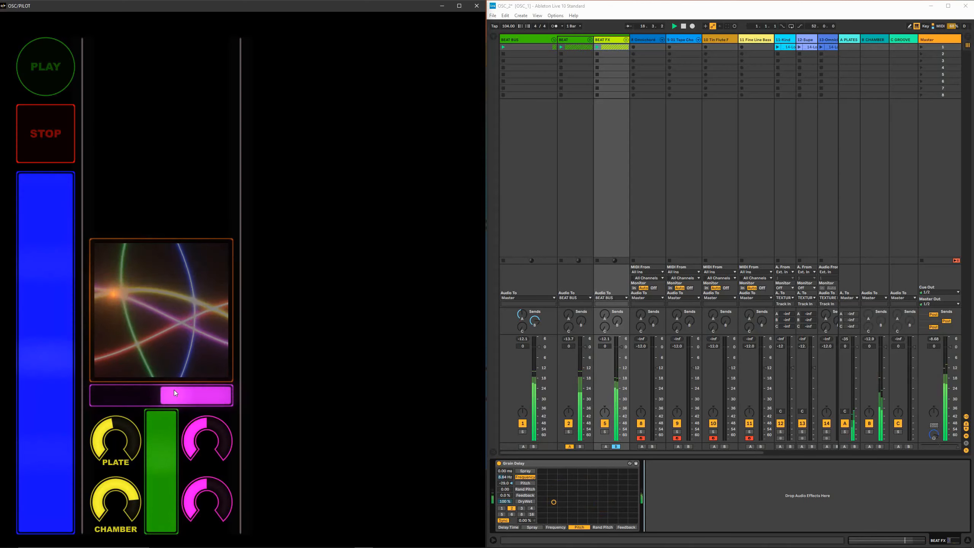
left_click_drag(174, 393, 227, 405)
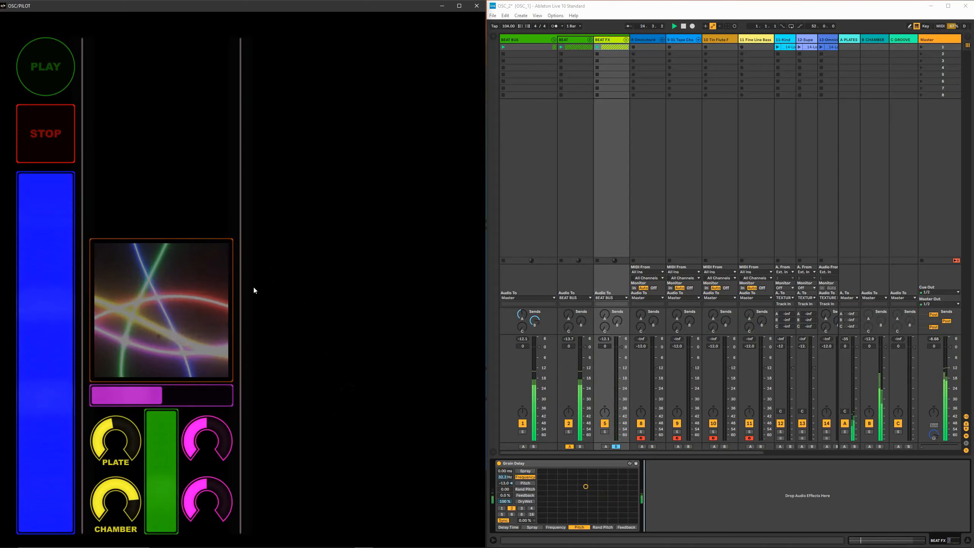
left_click(52, 134)
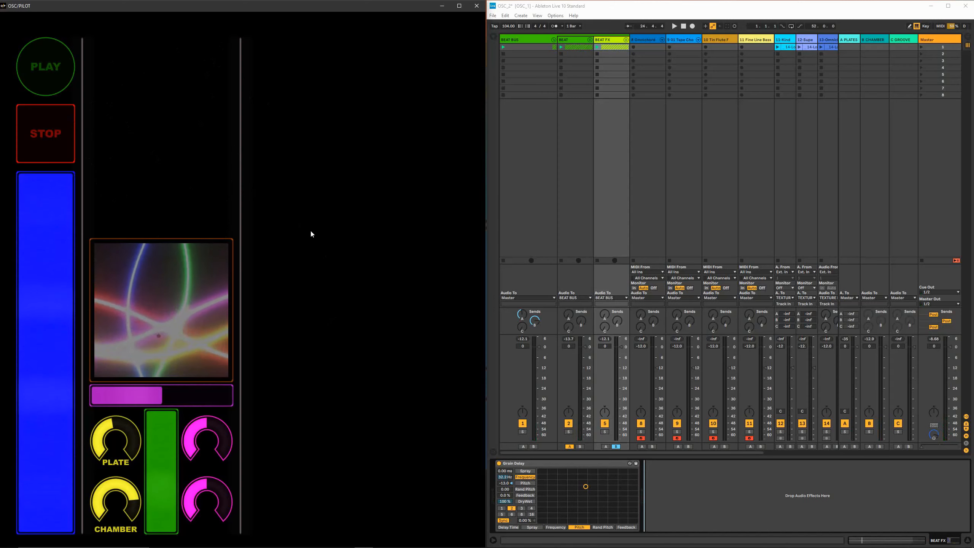
- Fold the BEAT BUS group in Ableton Live's session view
left_click(553, 40)
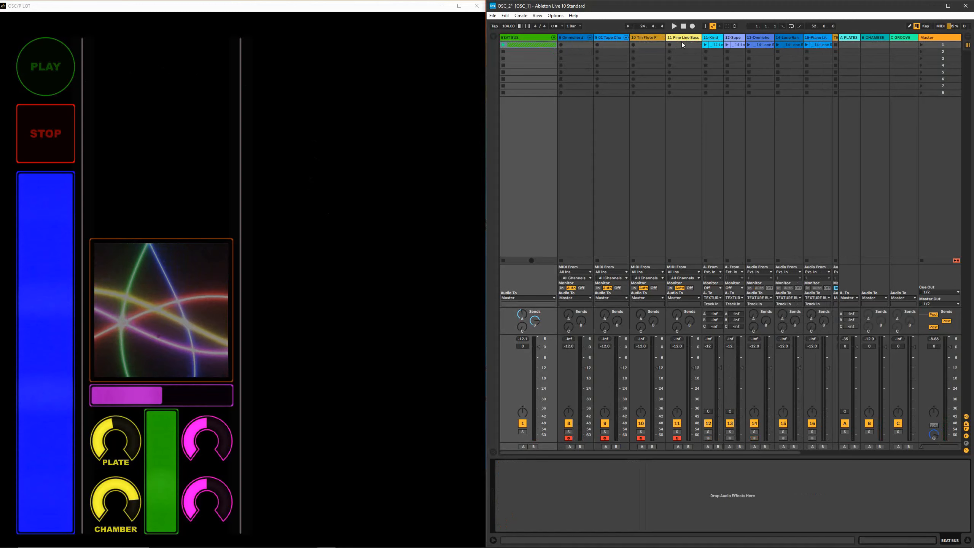